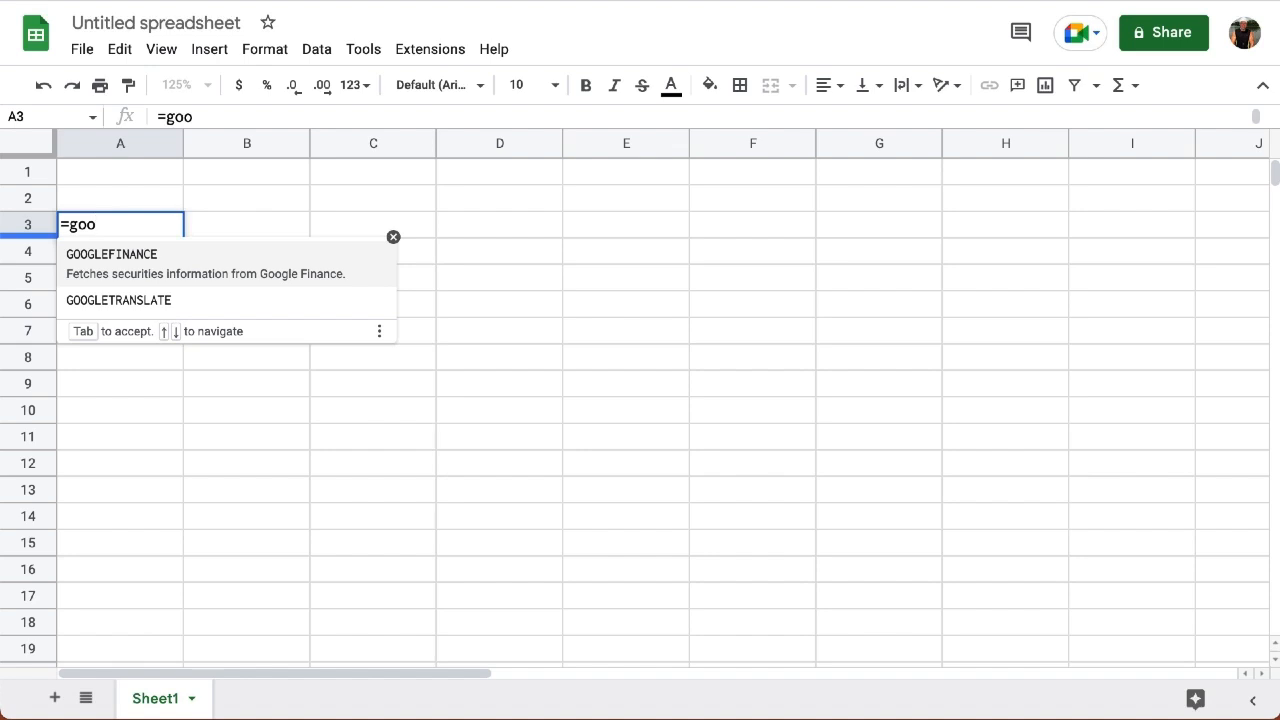
Step: Complete the formula in A3 as =GOOGLEFINANCE("nasdaq:msft","price")
key(Tab)
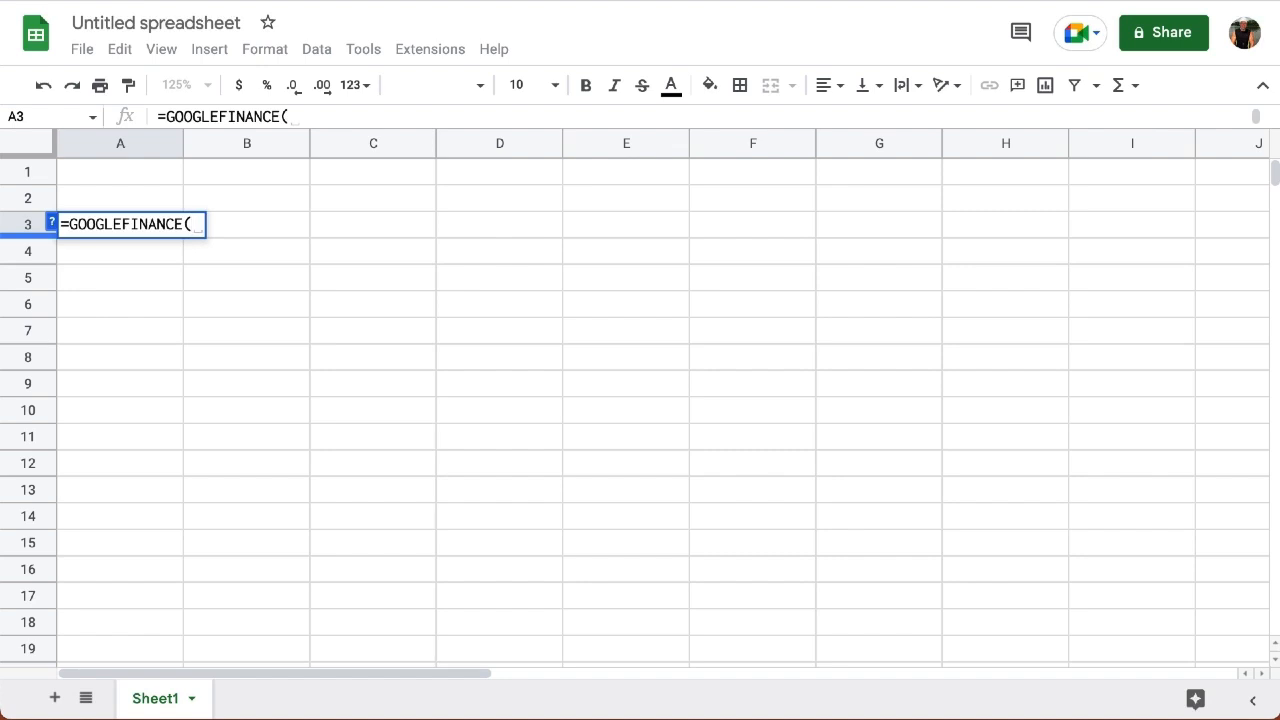
text(")
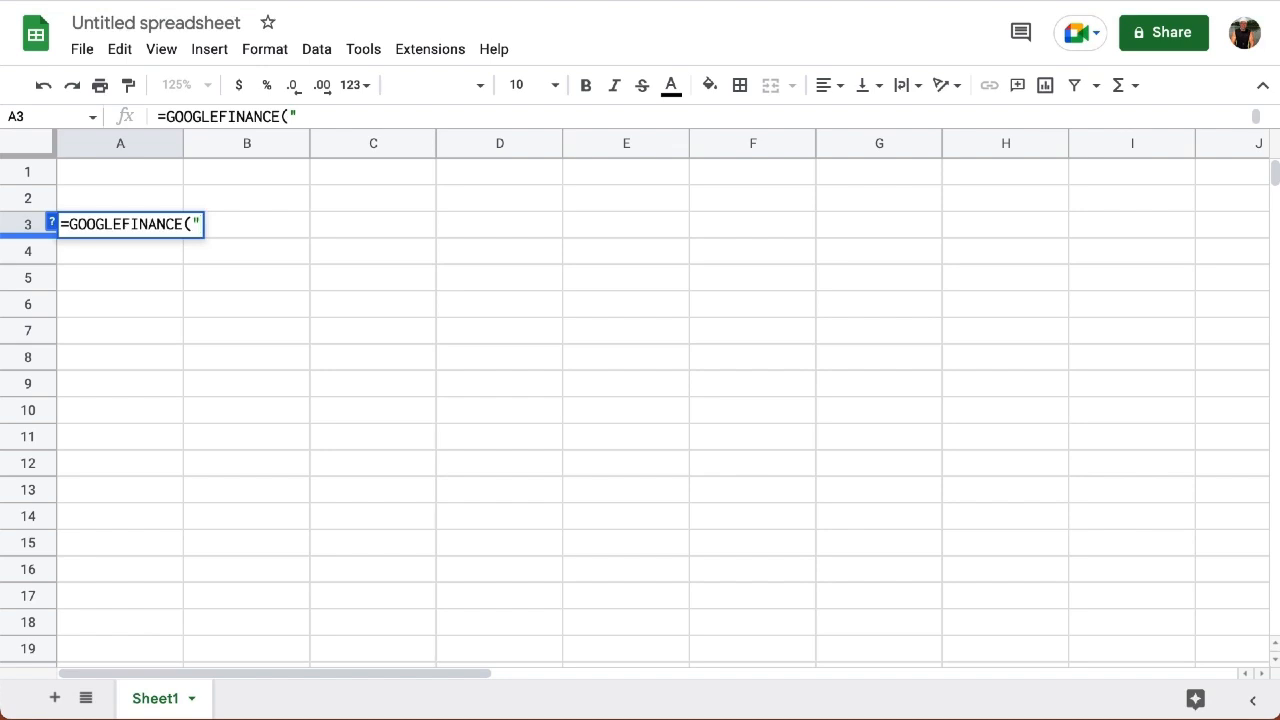
text(nasda)
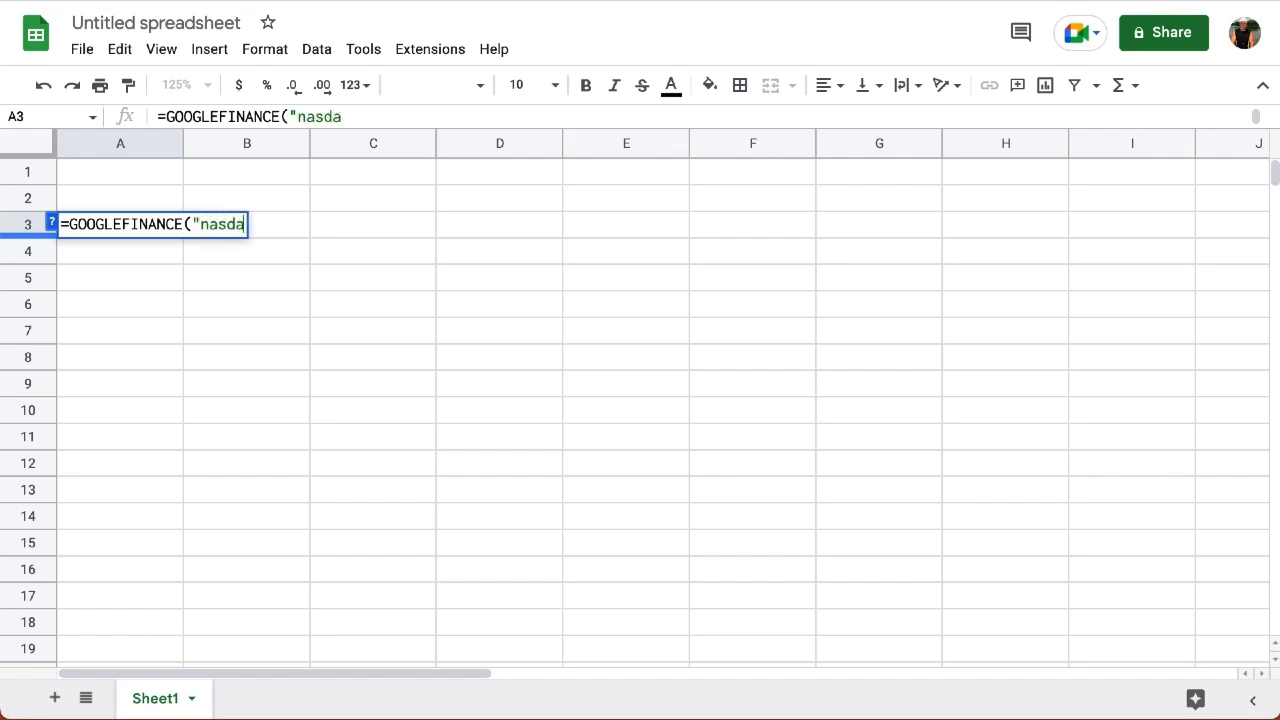
text(q:msft)
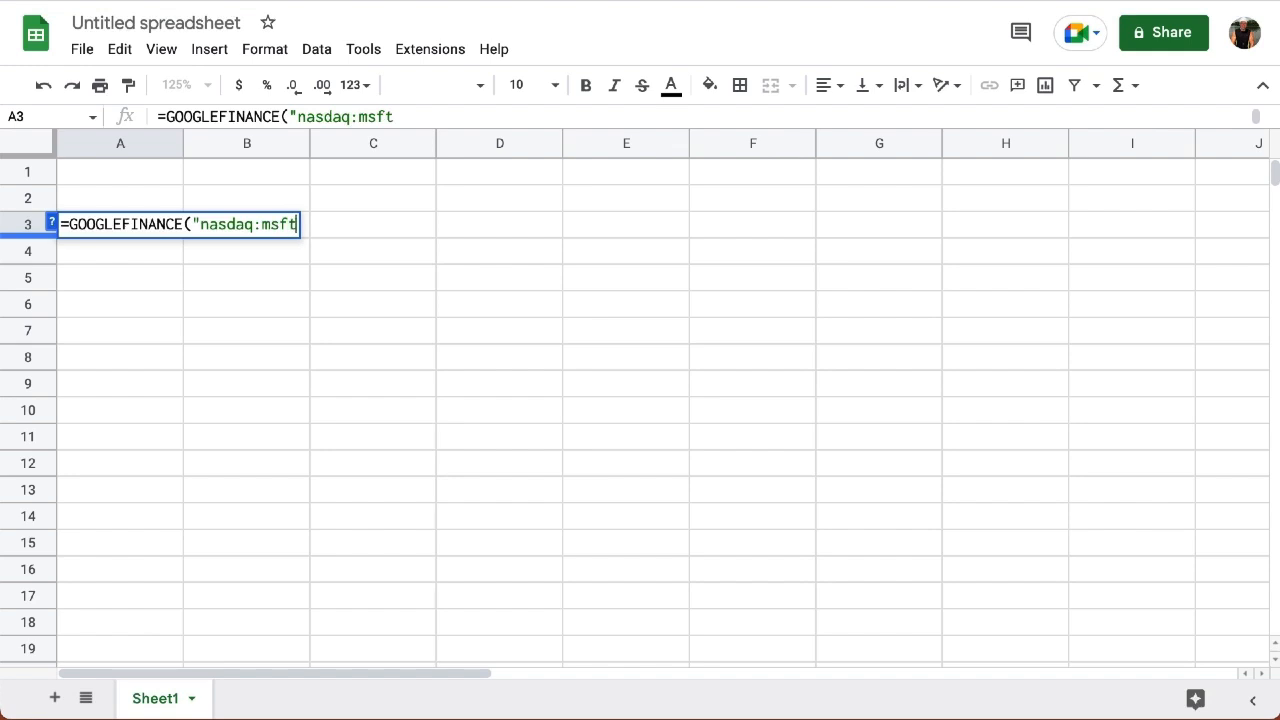
text(",)
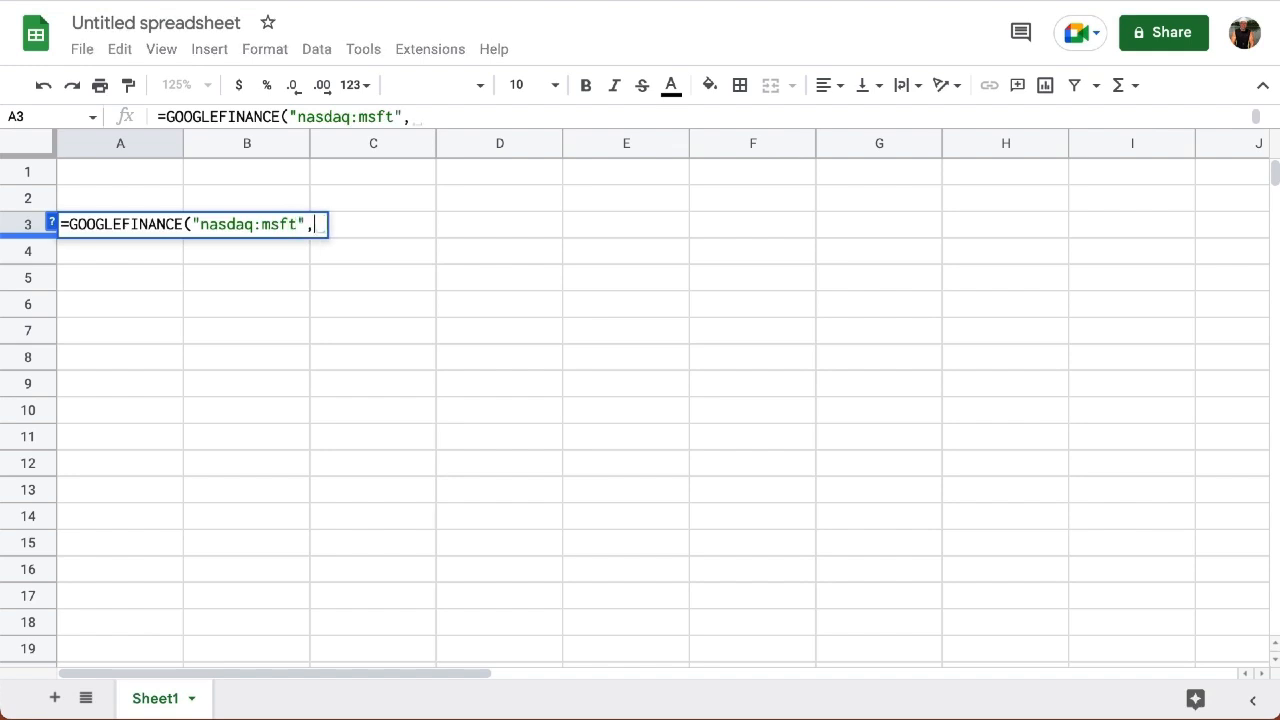
text(")
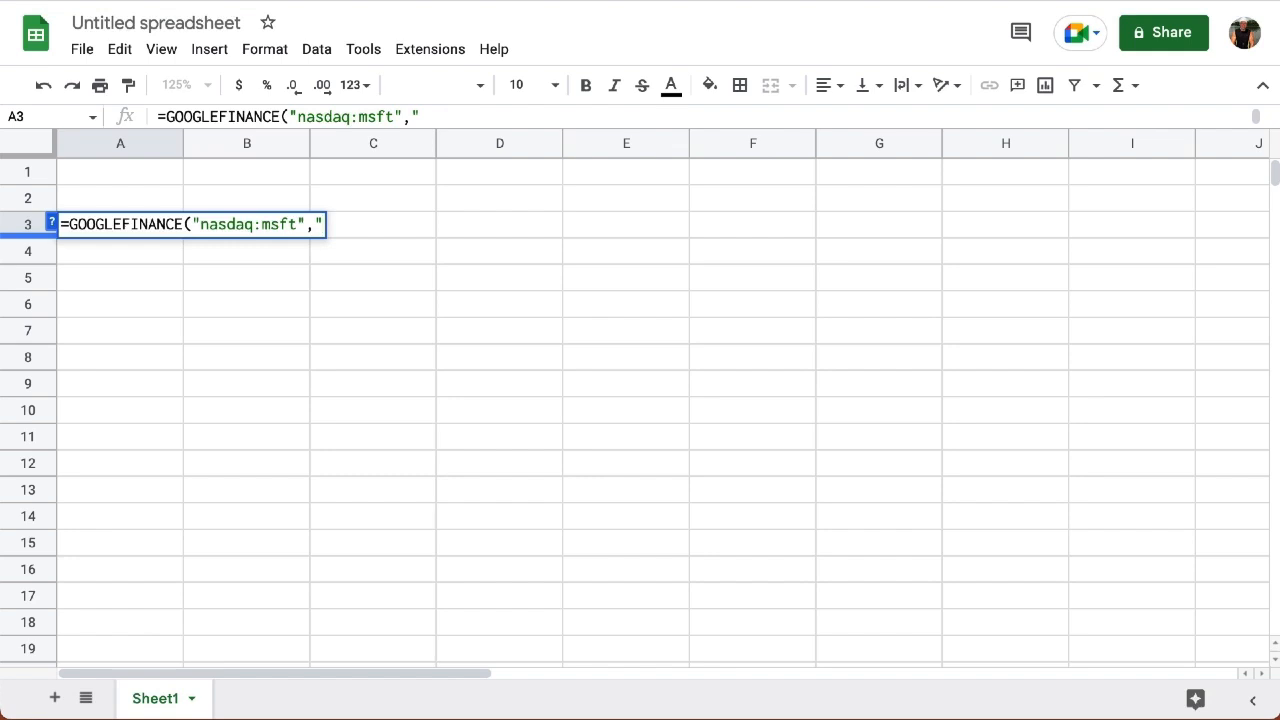
text(pric)
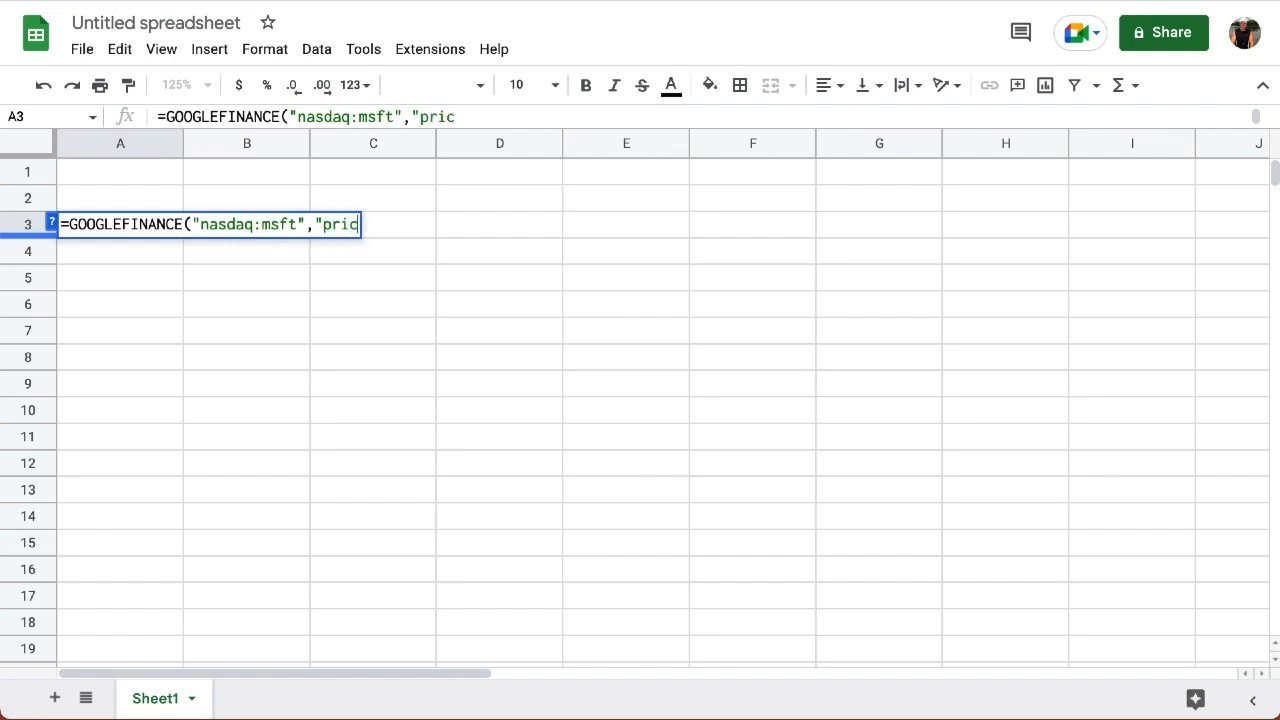
text(e"))
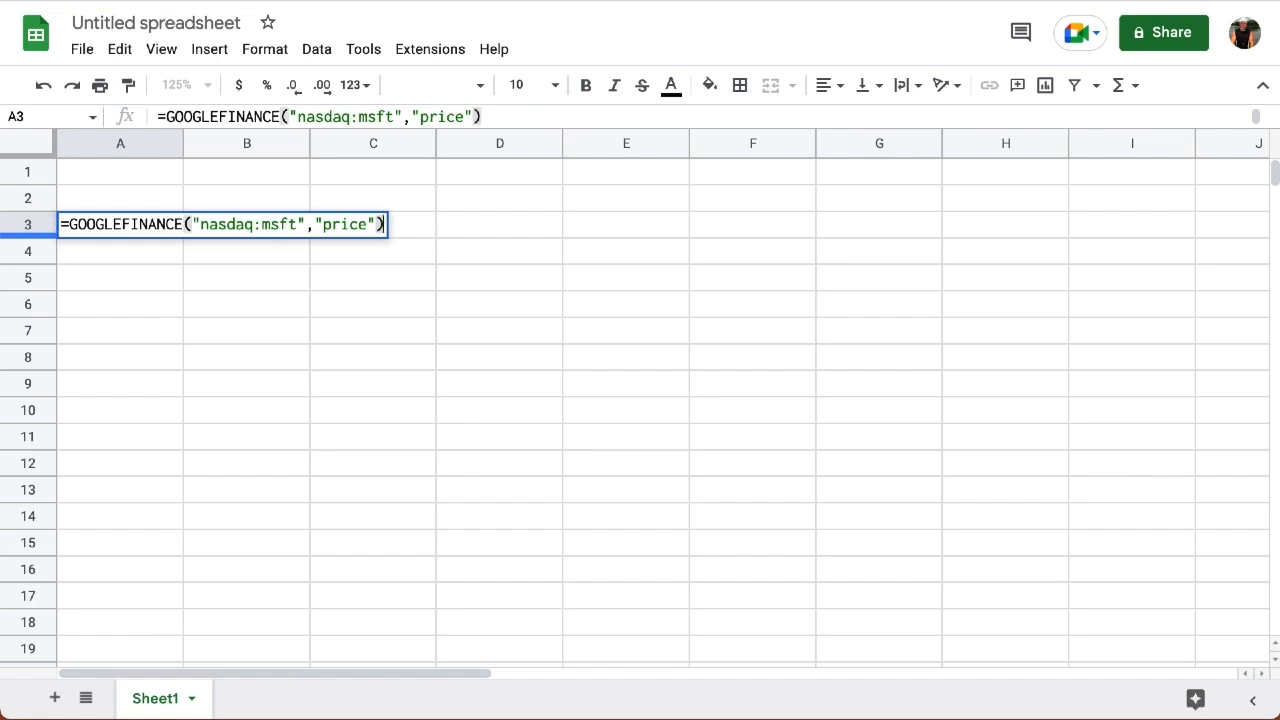
key(Return)
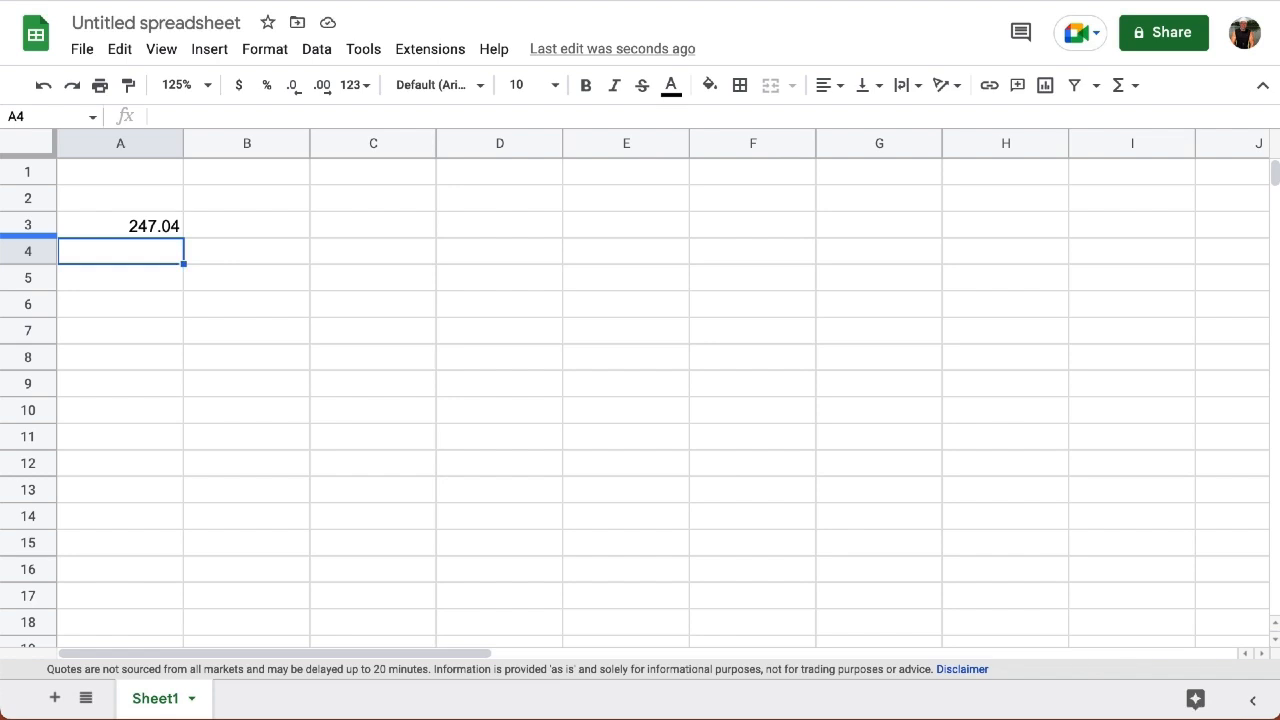
Step: Add "11/1/2022" as the start date argument after "price" in the GOOGLEFINANCE formula in A3
click(133, 234)
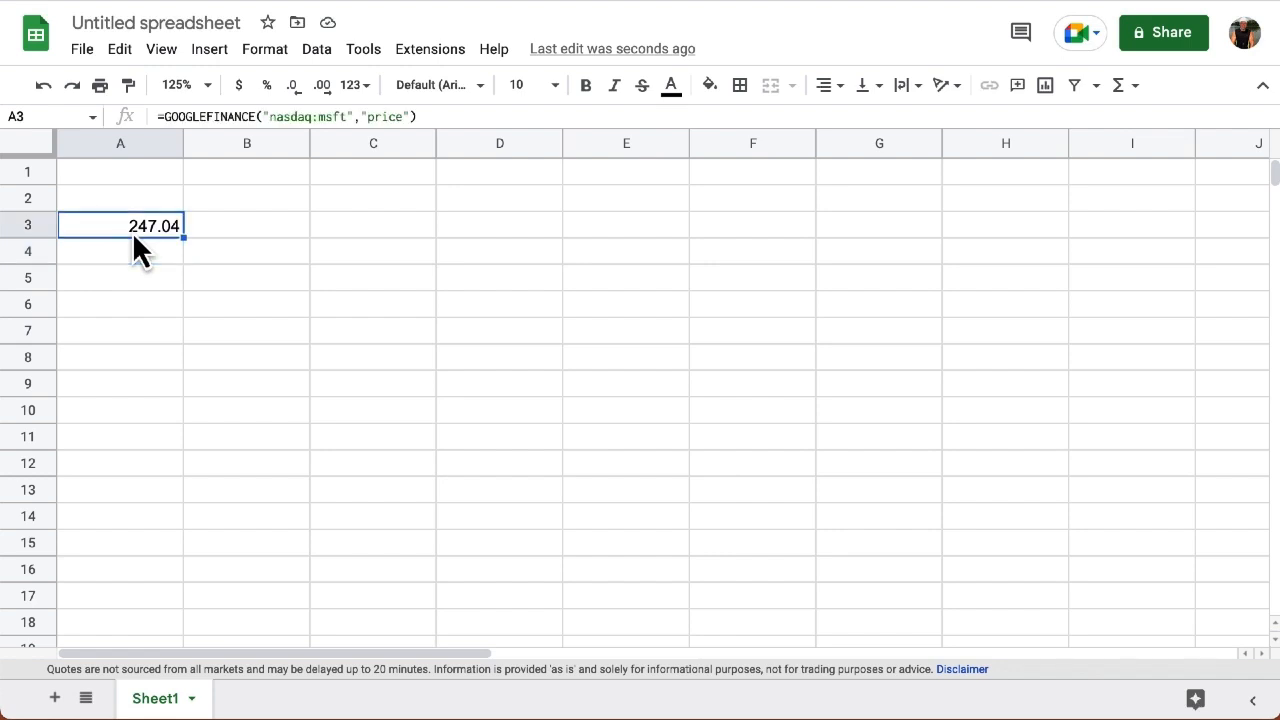
click(427, 117)
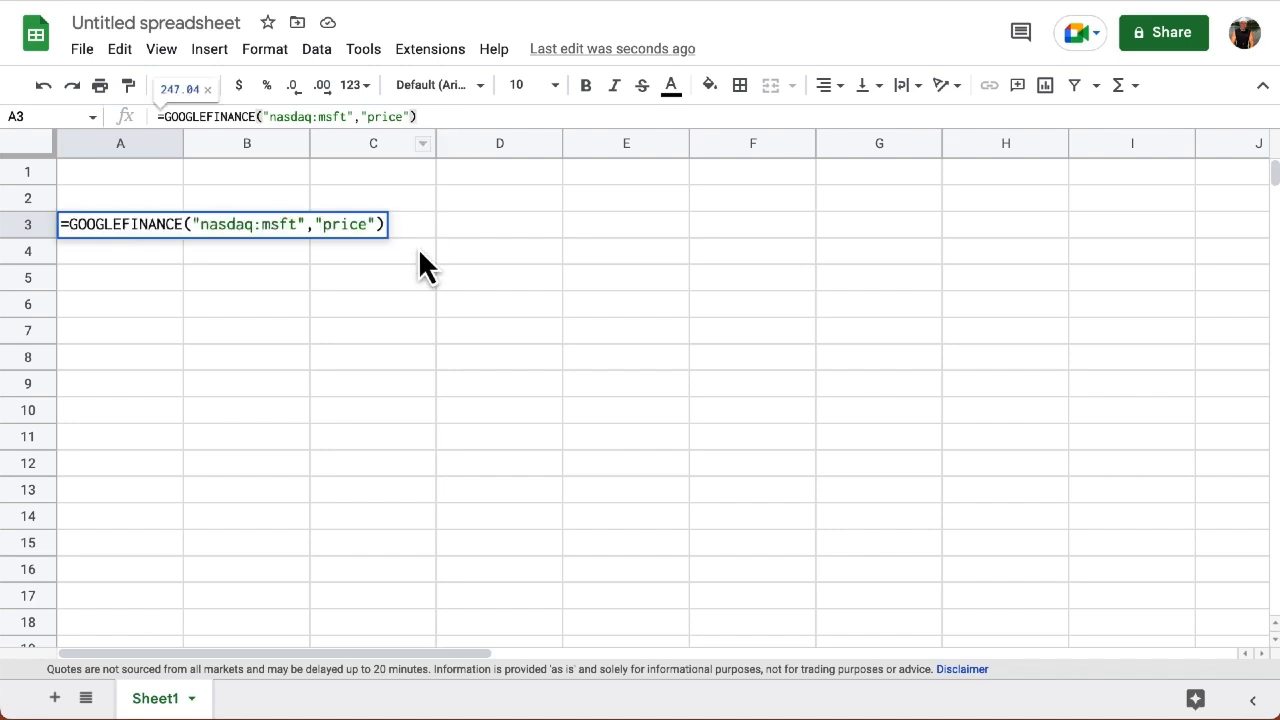
key(BackSpace)
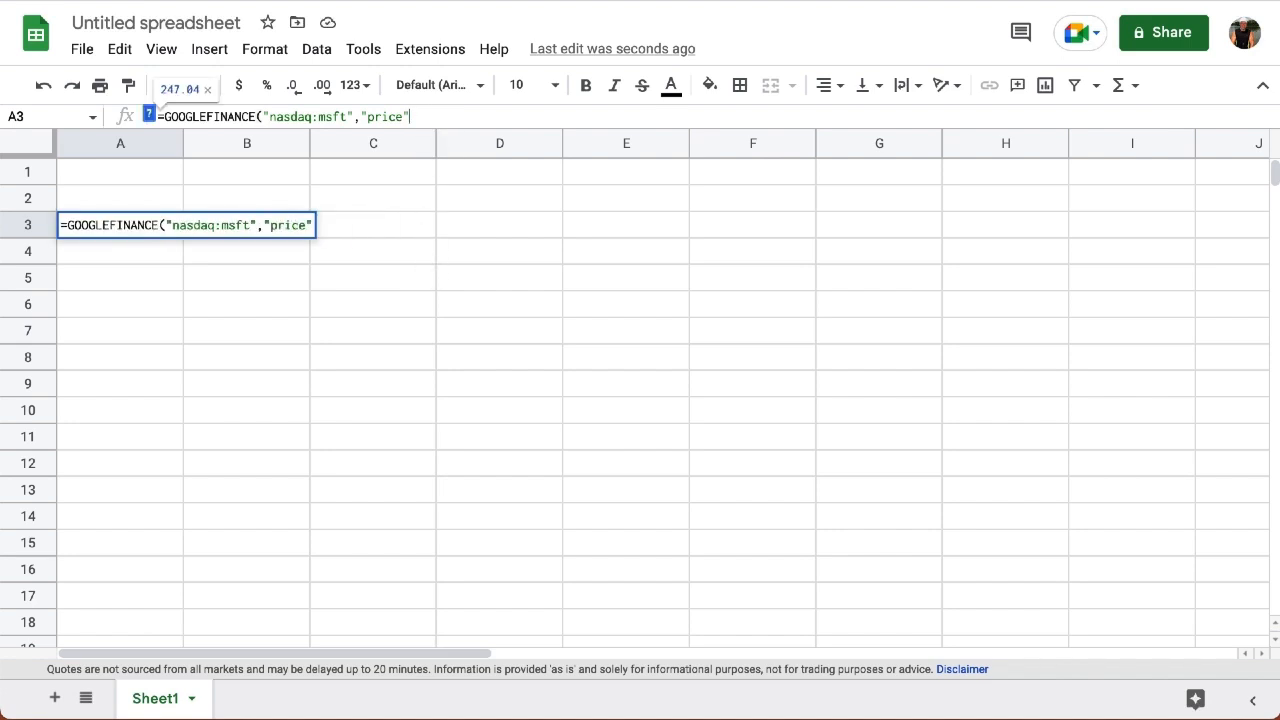
text(,)
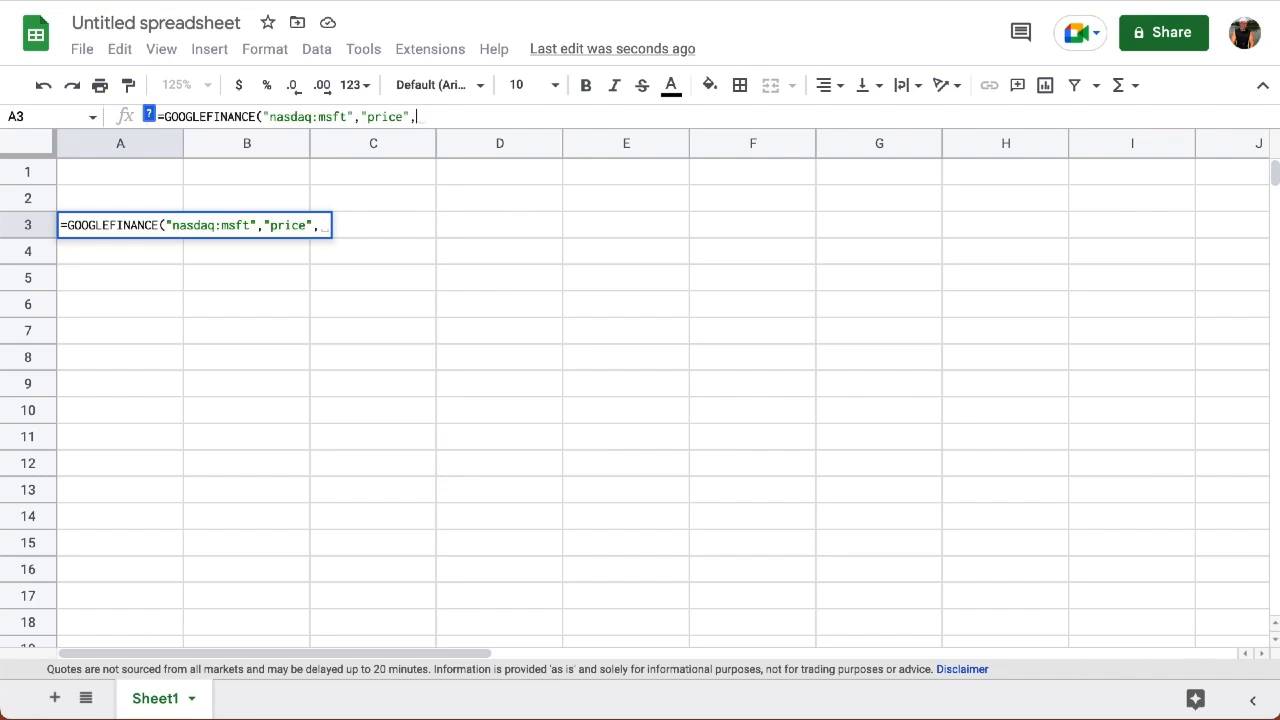
text(")
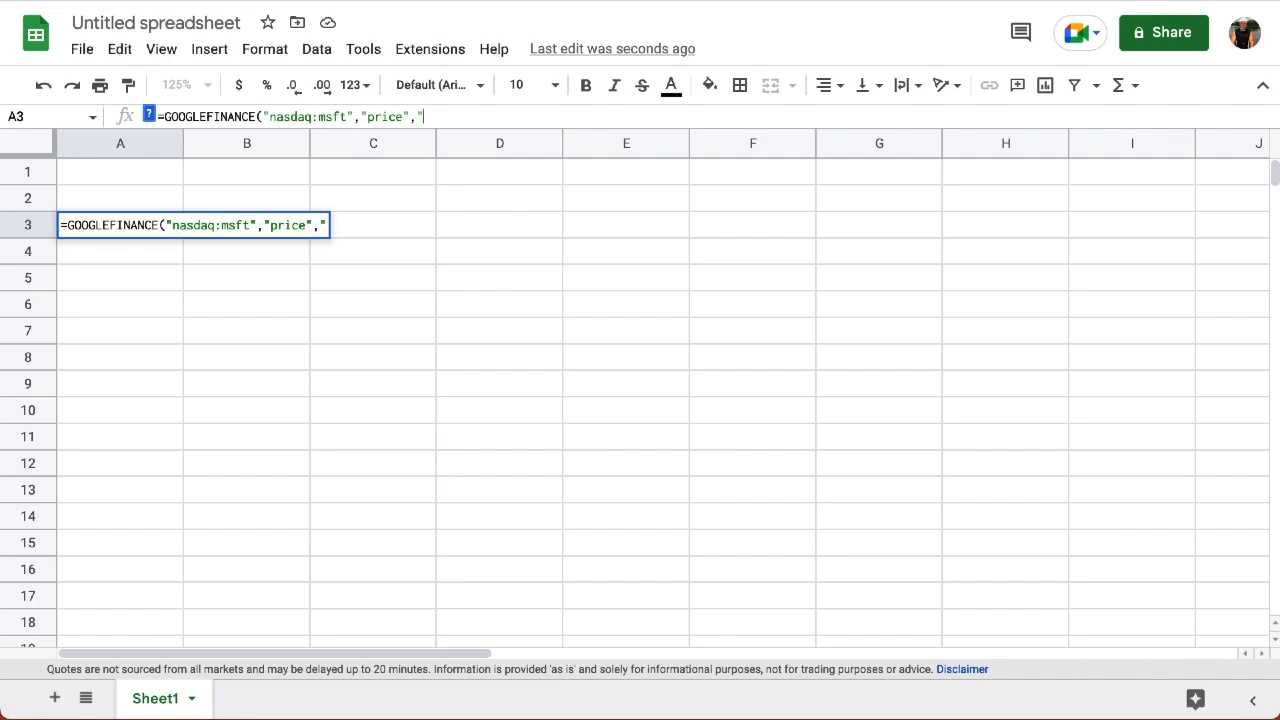
text(11/1)
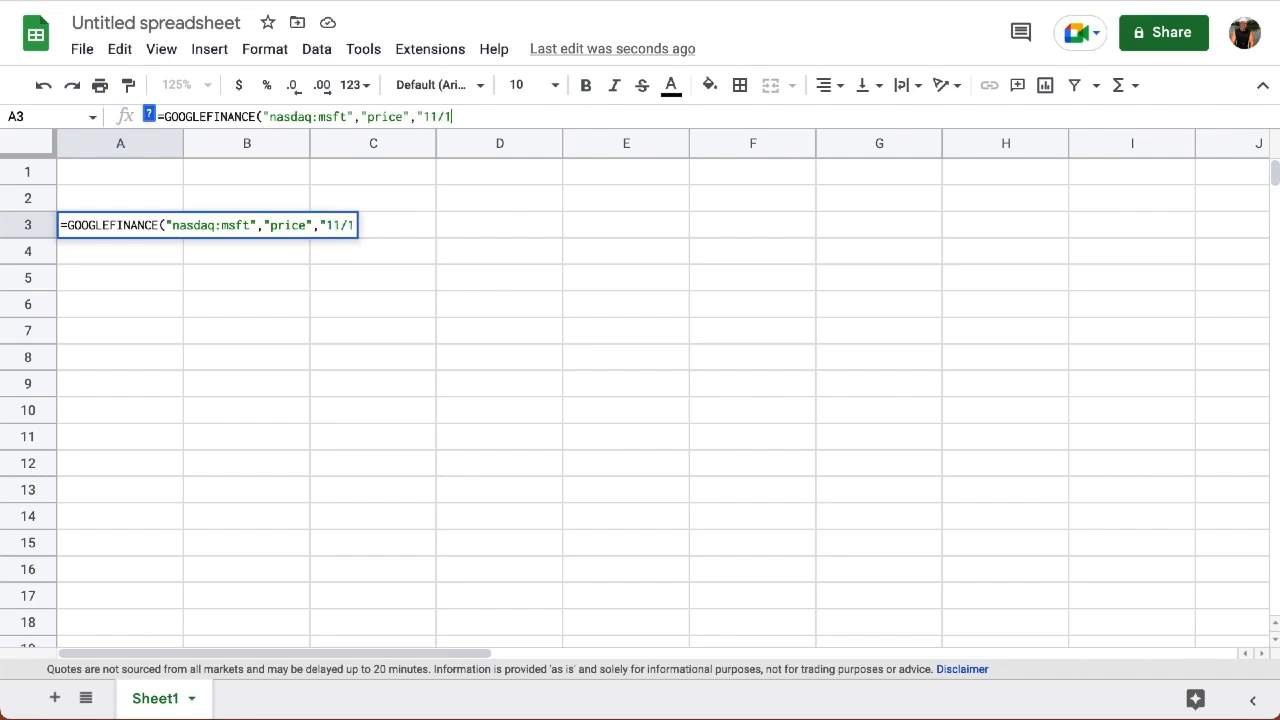
text(/2022)
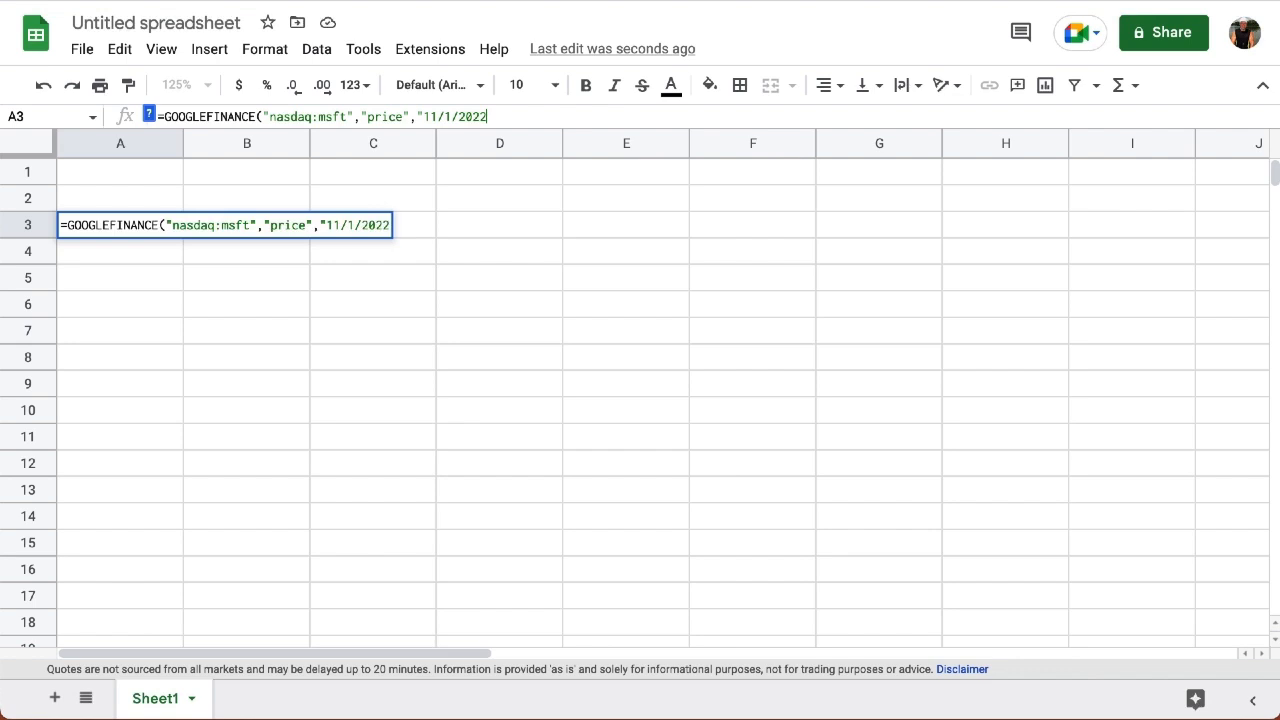
text("))
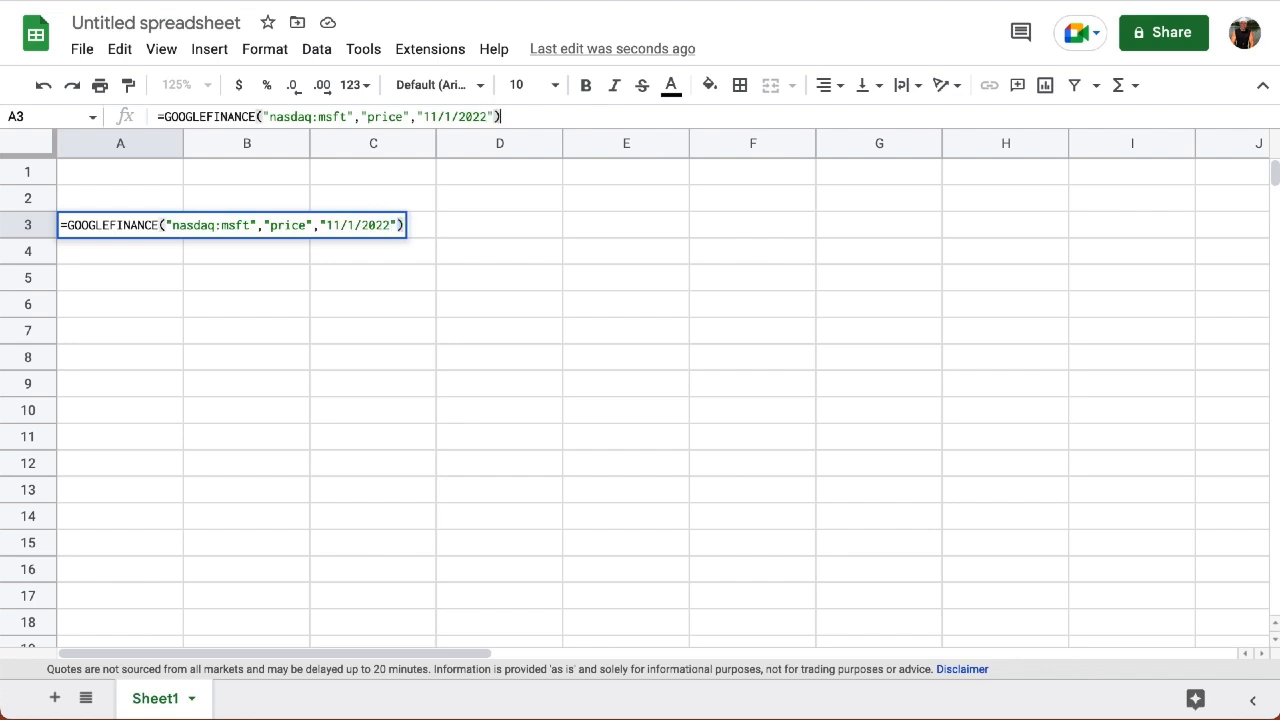
key(Return)
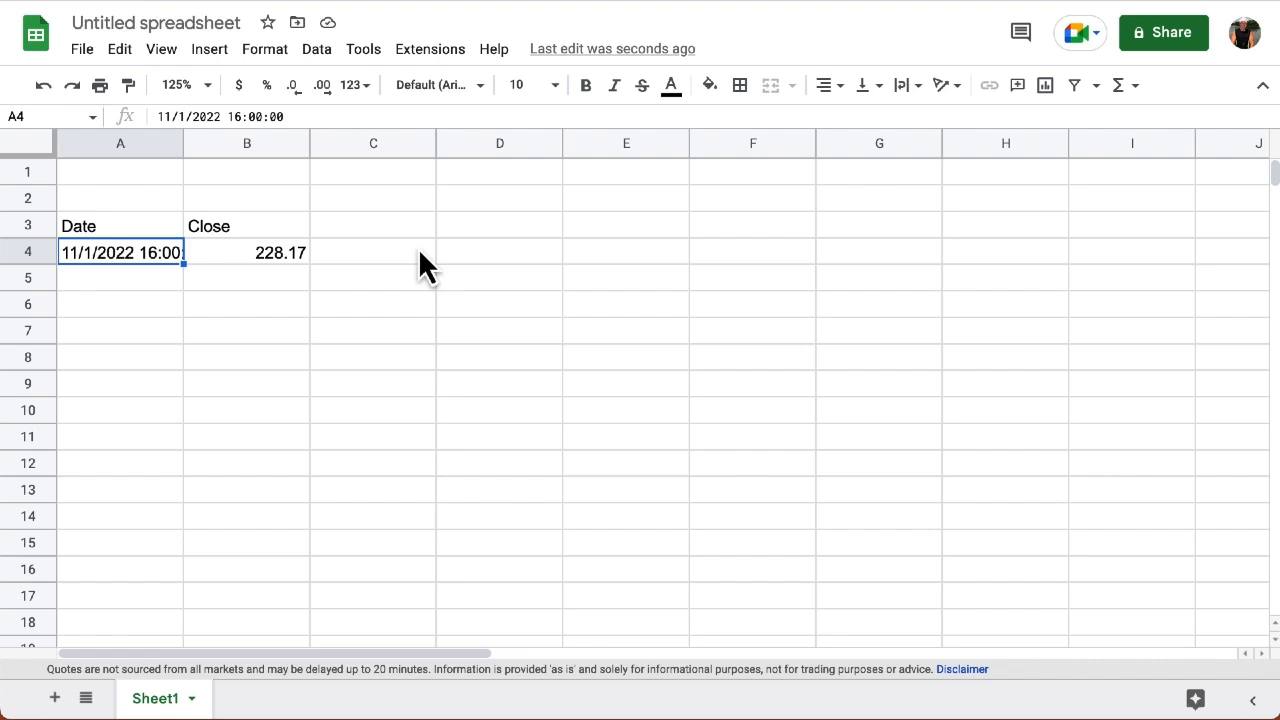
Step: Extend the GOOGLEFINANCE formula in A3 with 10 as the number-of-days argument after the start date
key(Up)
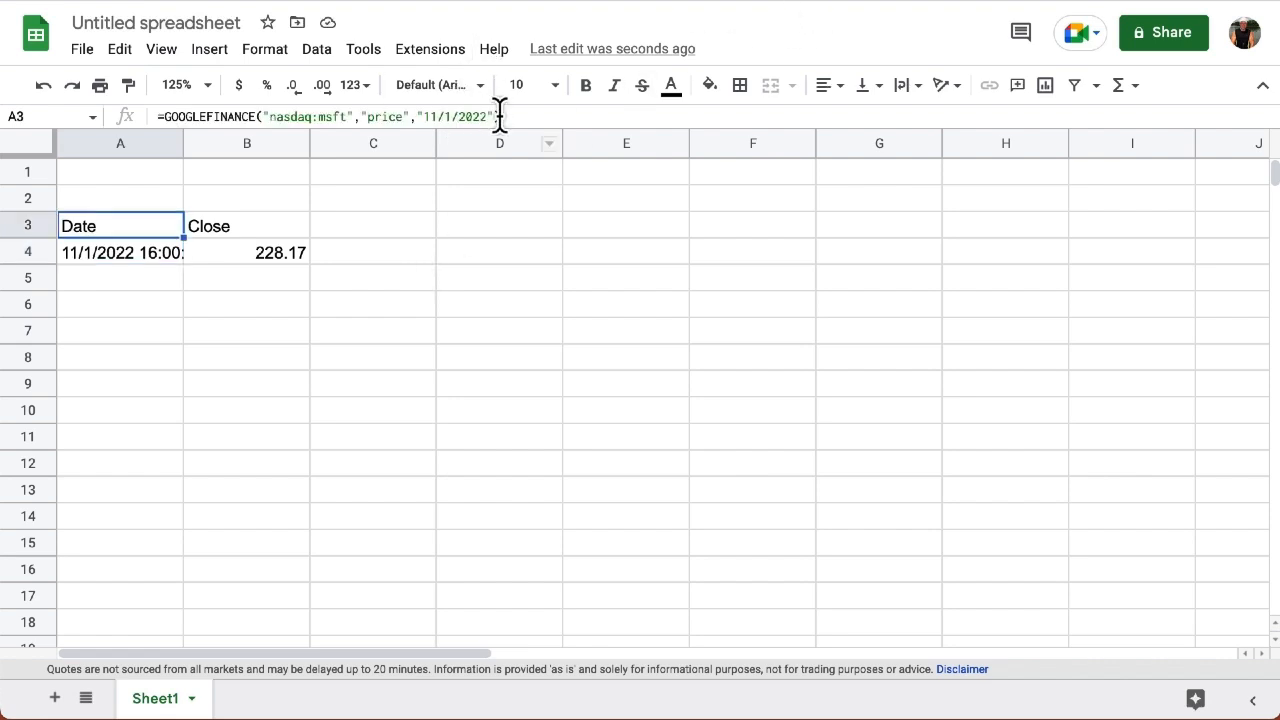
double_click(142, 224)
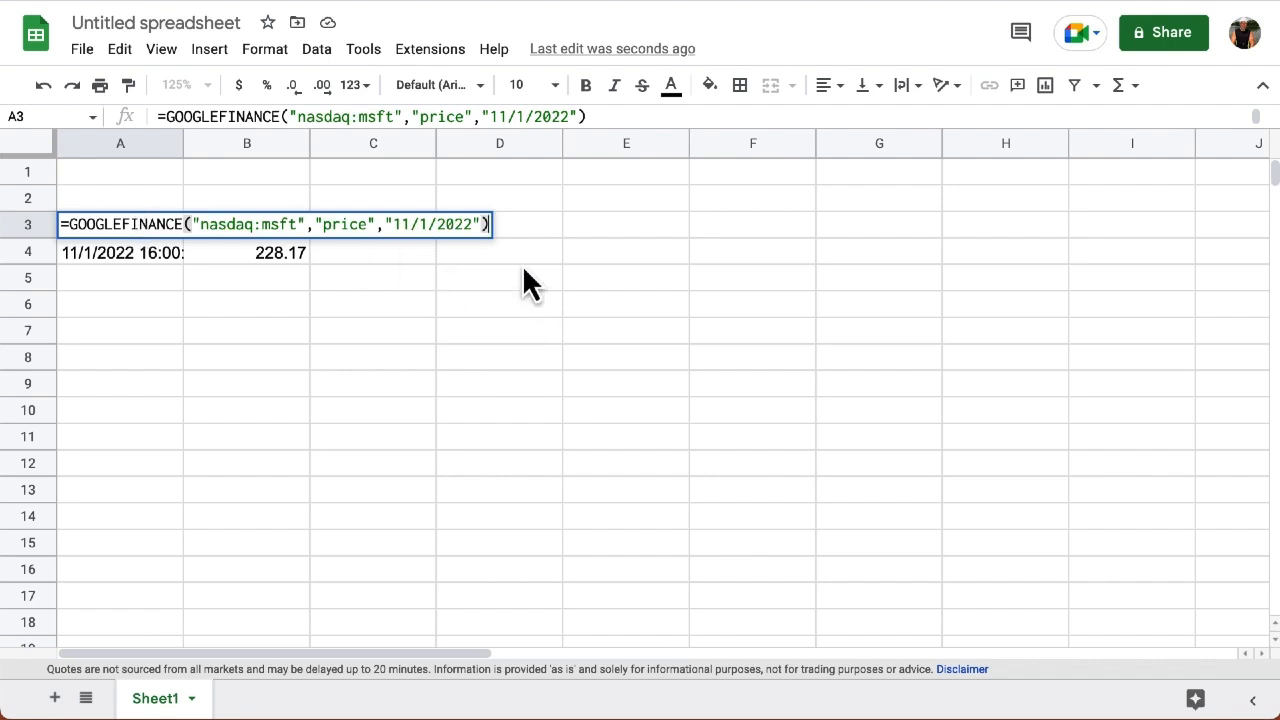
key(BackSpace)
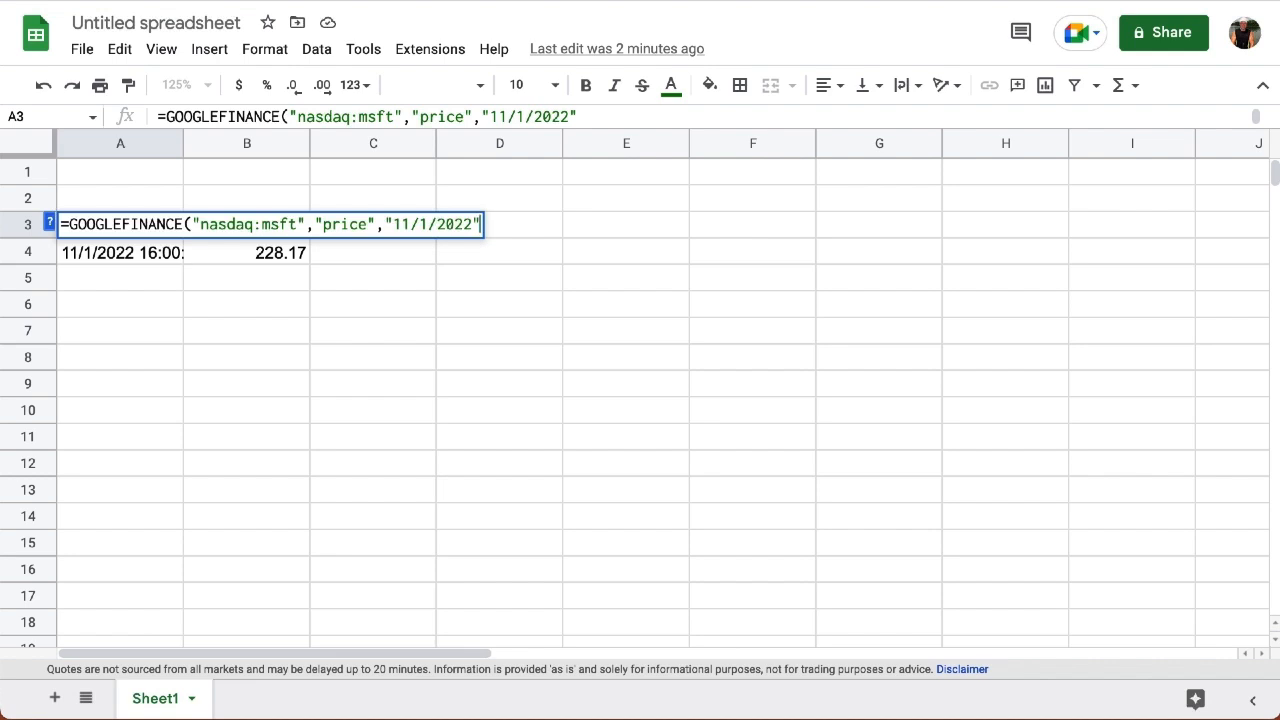
text(,)
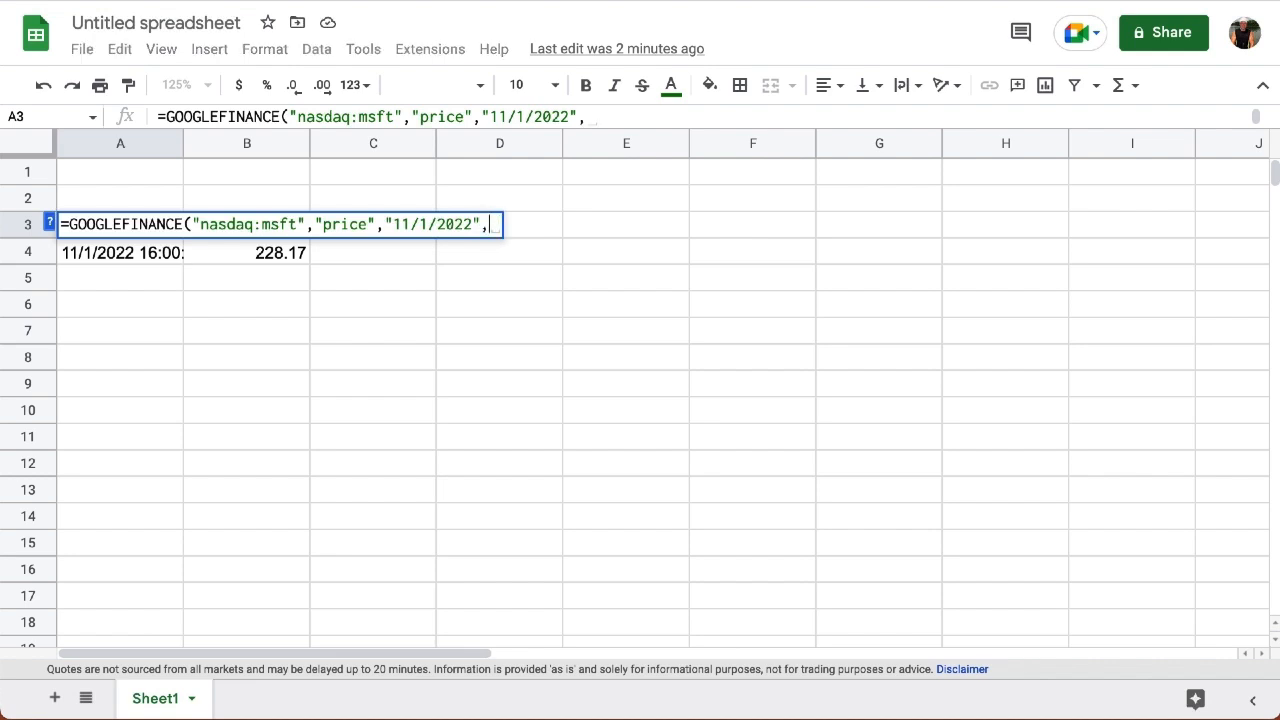
text(10)
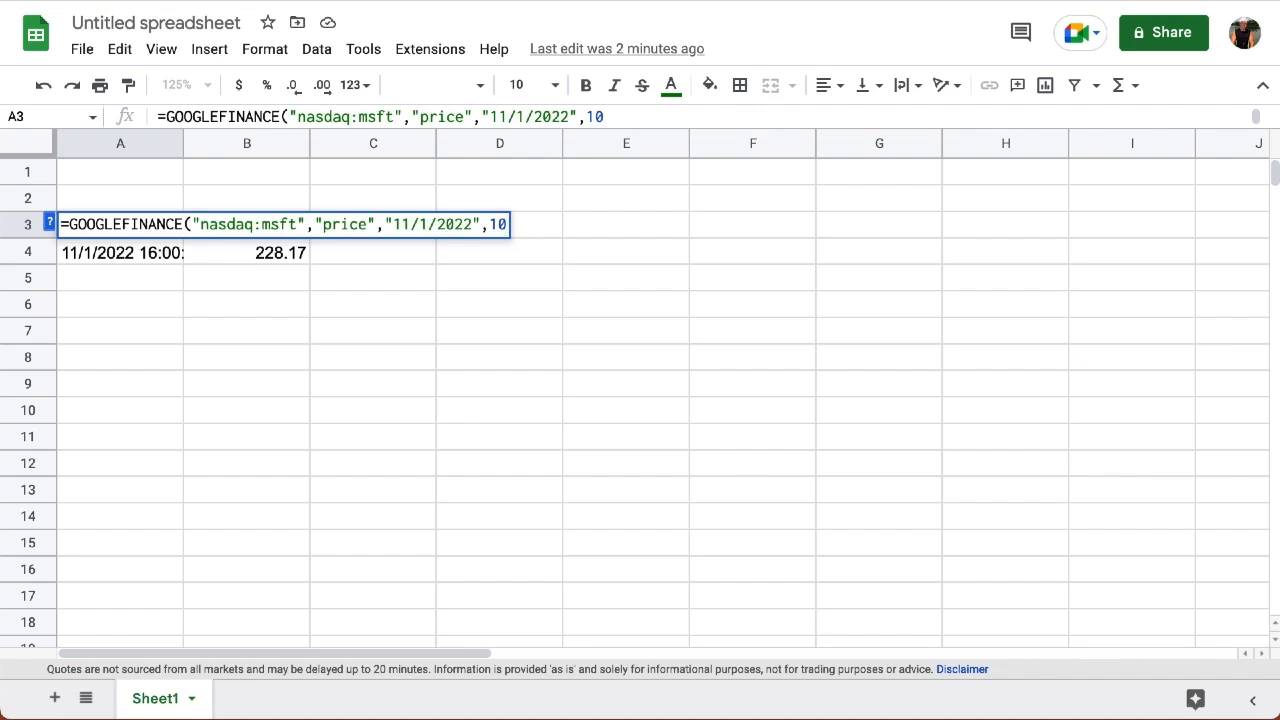
text())
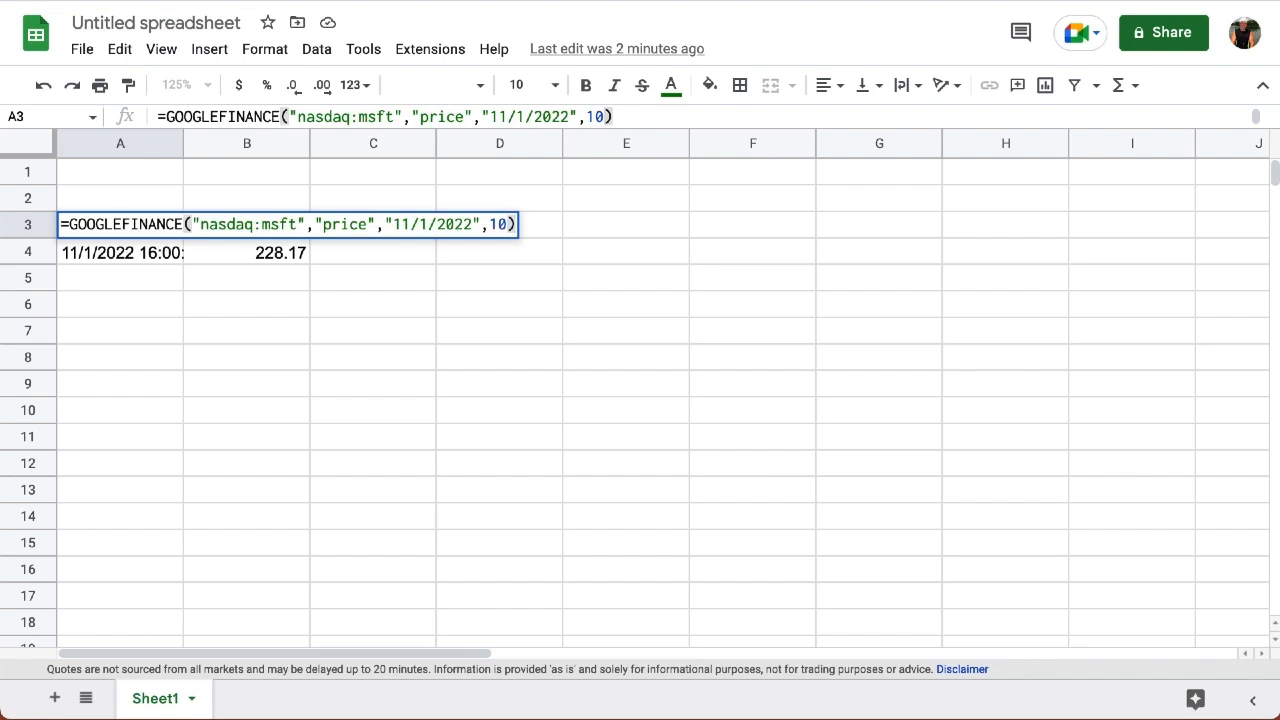
key(Return)
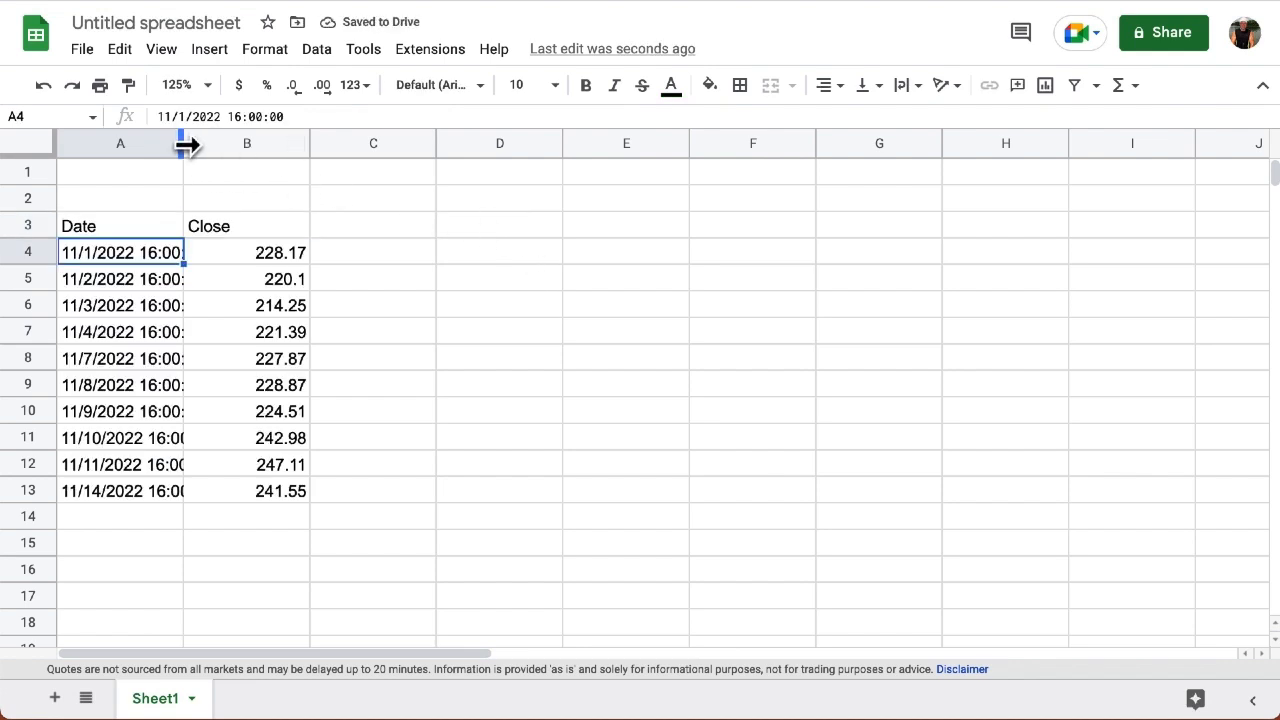
Step: Widen column A to fit the full timestamps and apply the Date number format to A4:A13
drag(188, 145, 233, 143)
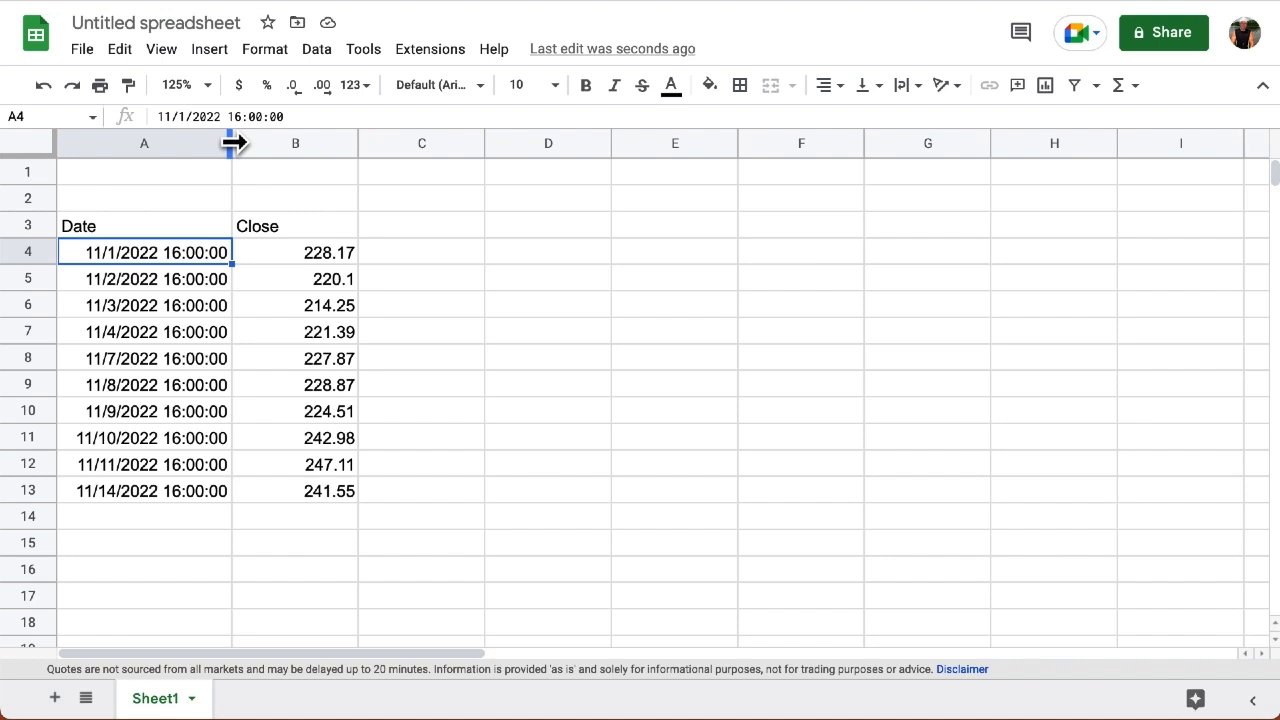
click(176, 230)
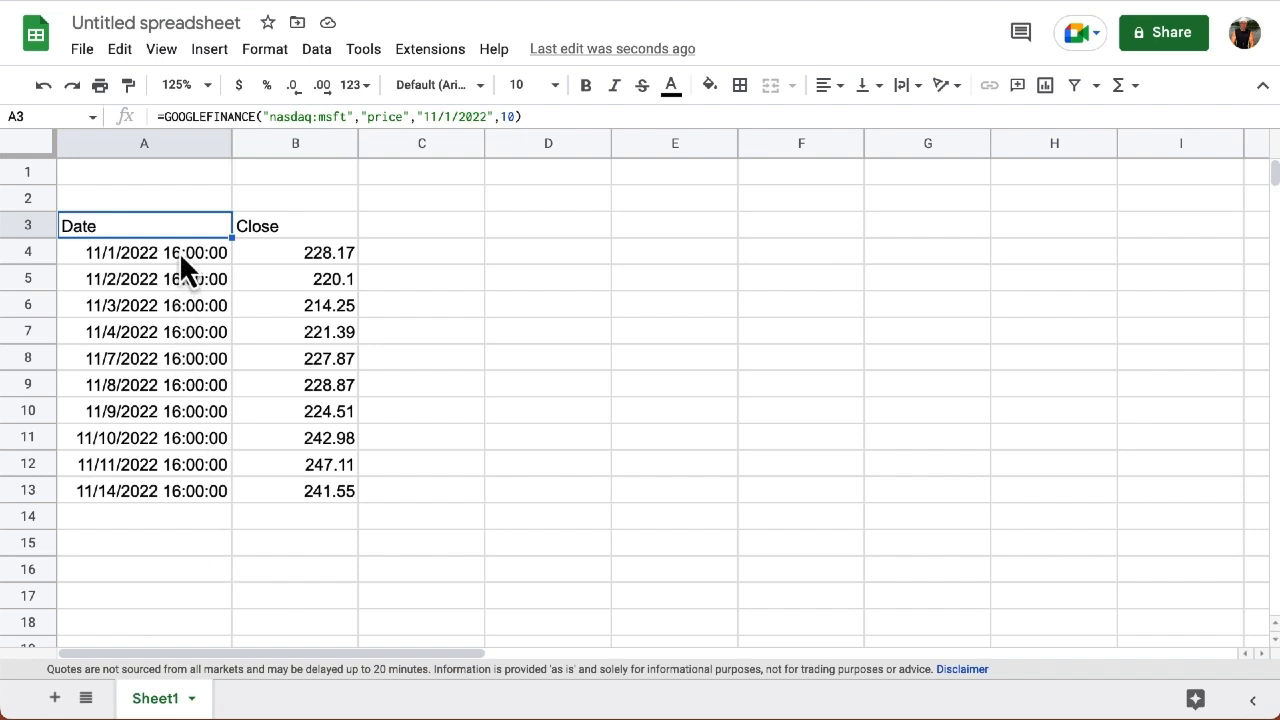
drag(179, 250, 178, 484)
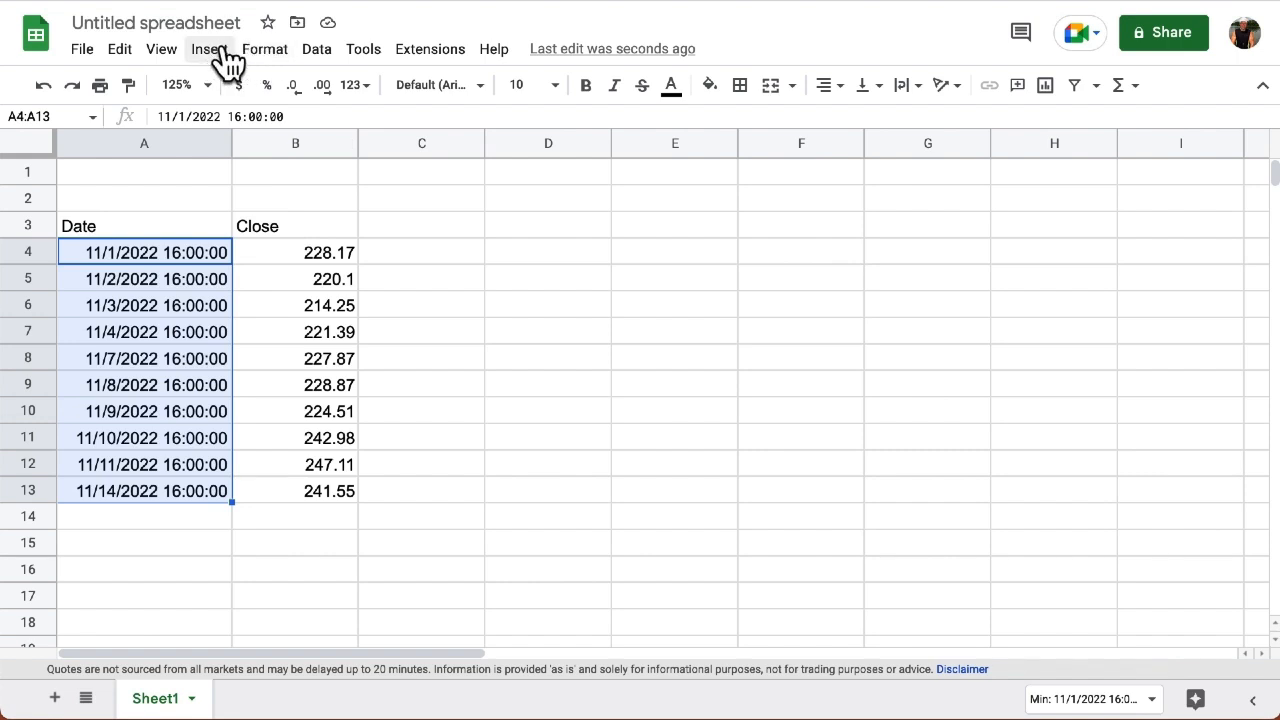
click(266, 52)
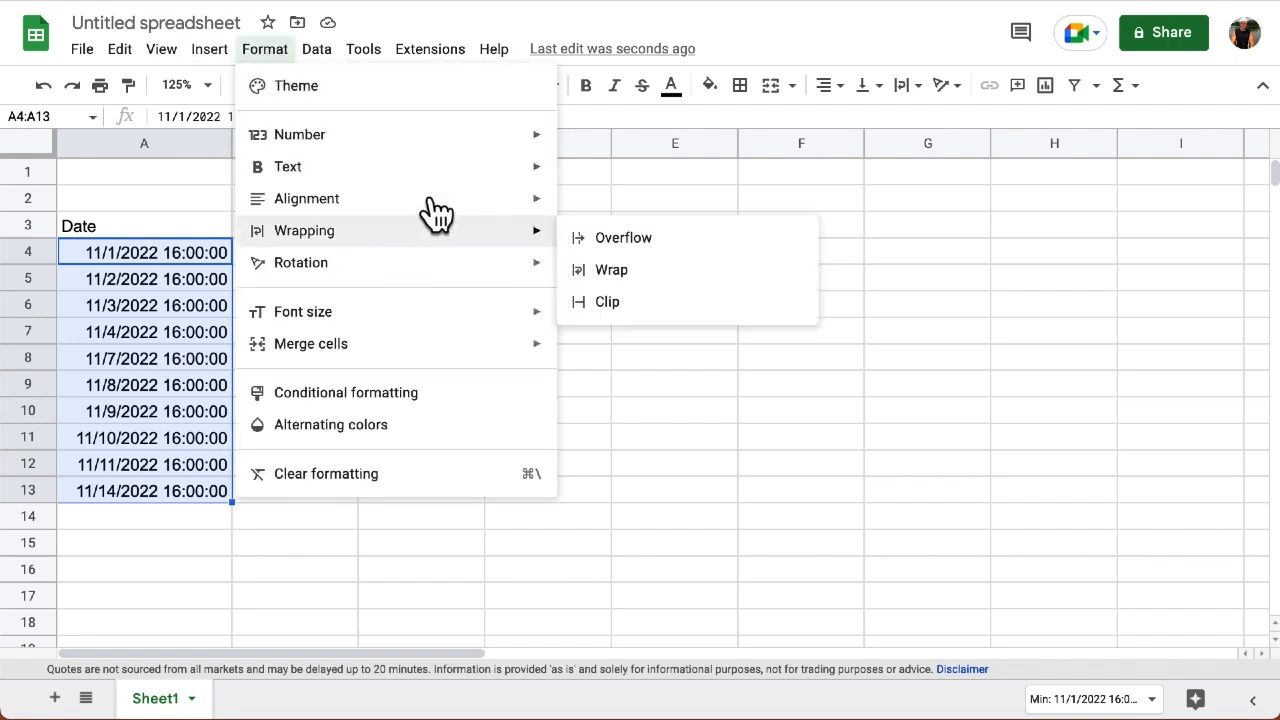
mouse_move(531, 145)
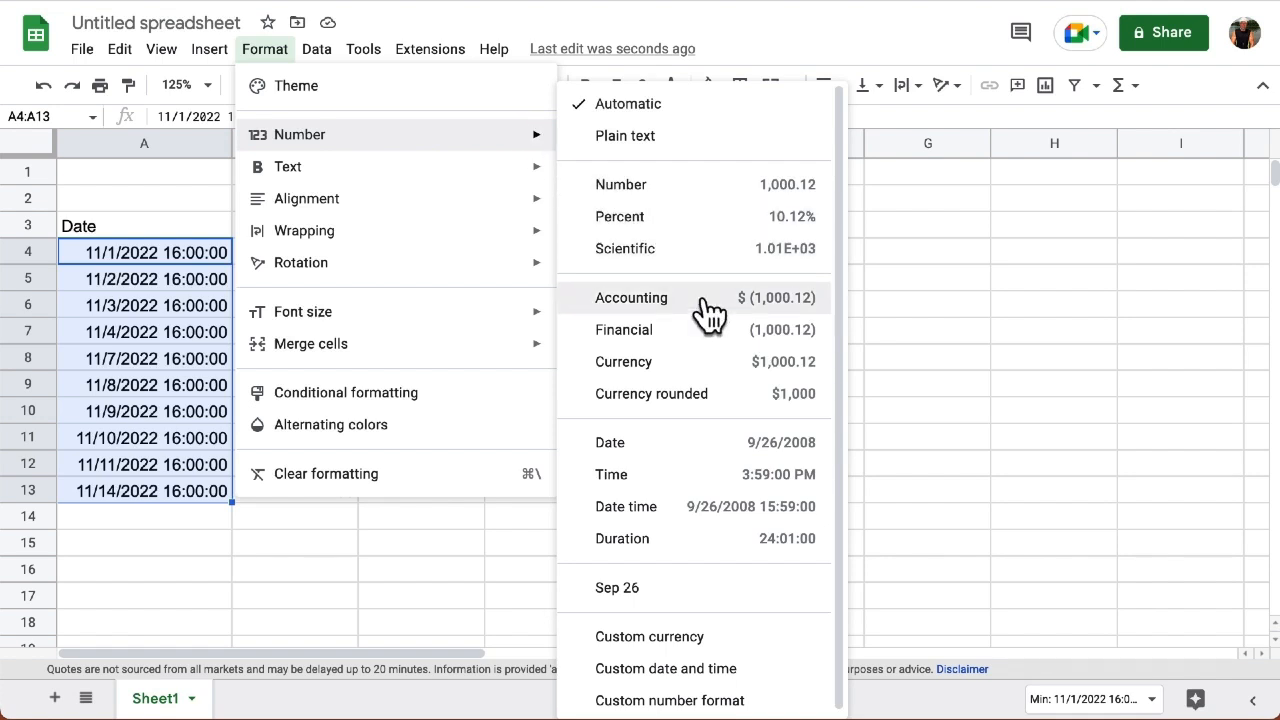
click(731, 454)
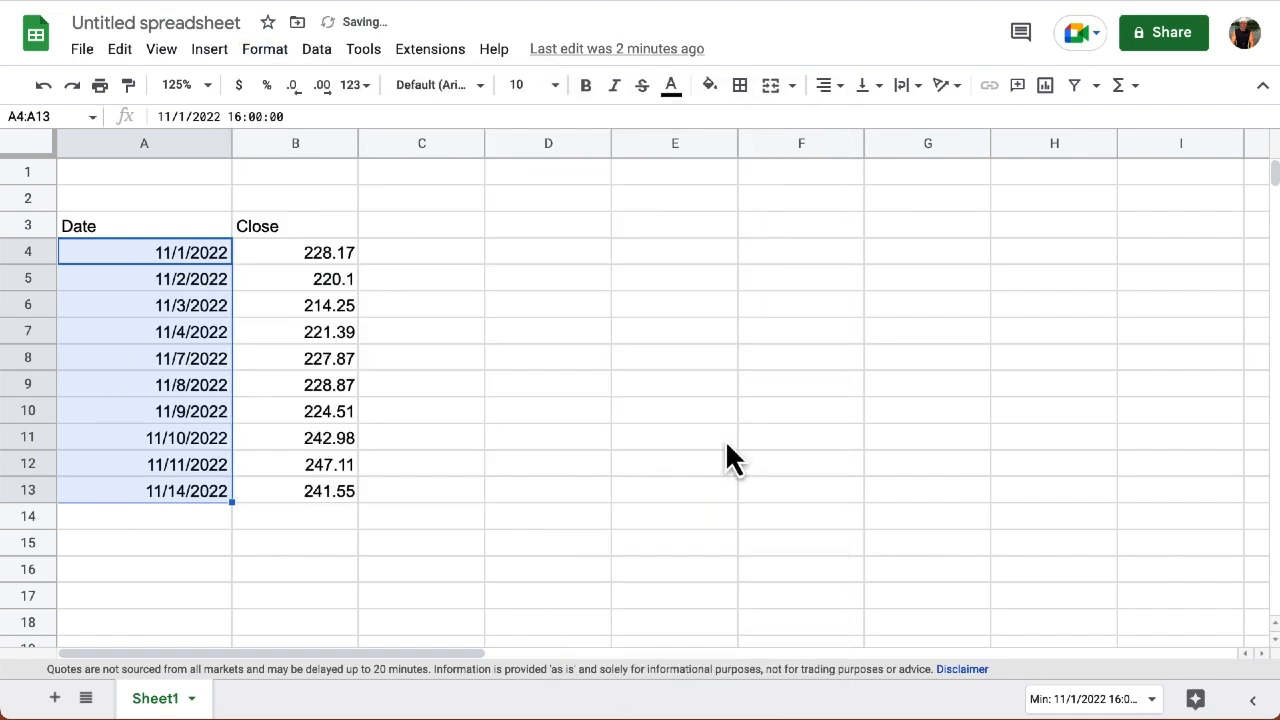
click(203, 518)
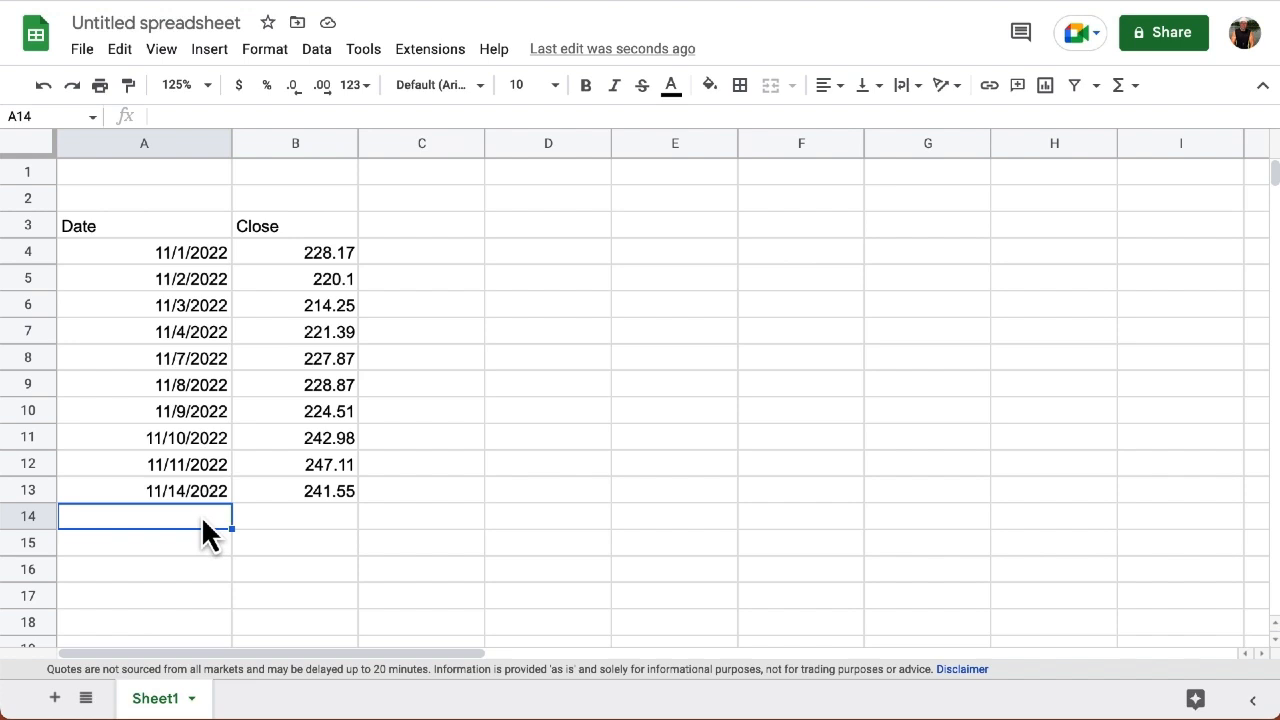
Step: Try adding 2 as the interval argument after the number of days in the GOOGLEFINANCE formula in A3
click(171, 222)
double_click(171, 222)
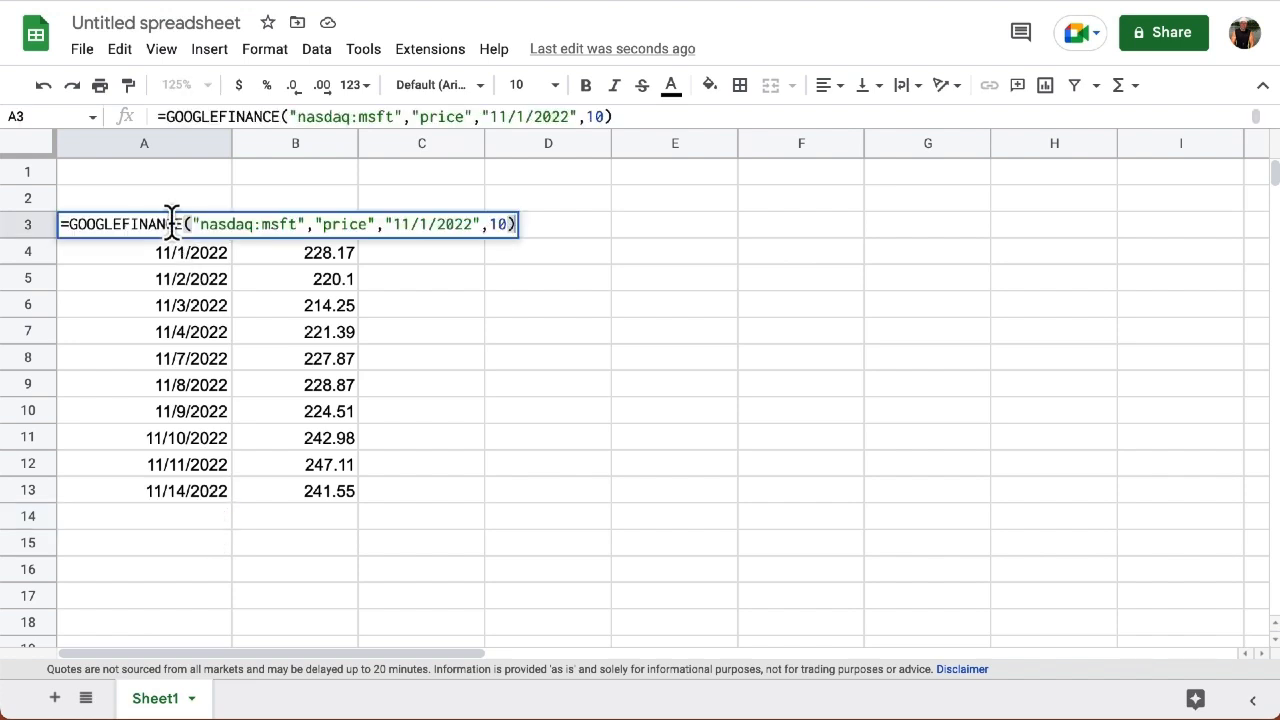
key(BackSpace)
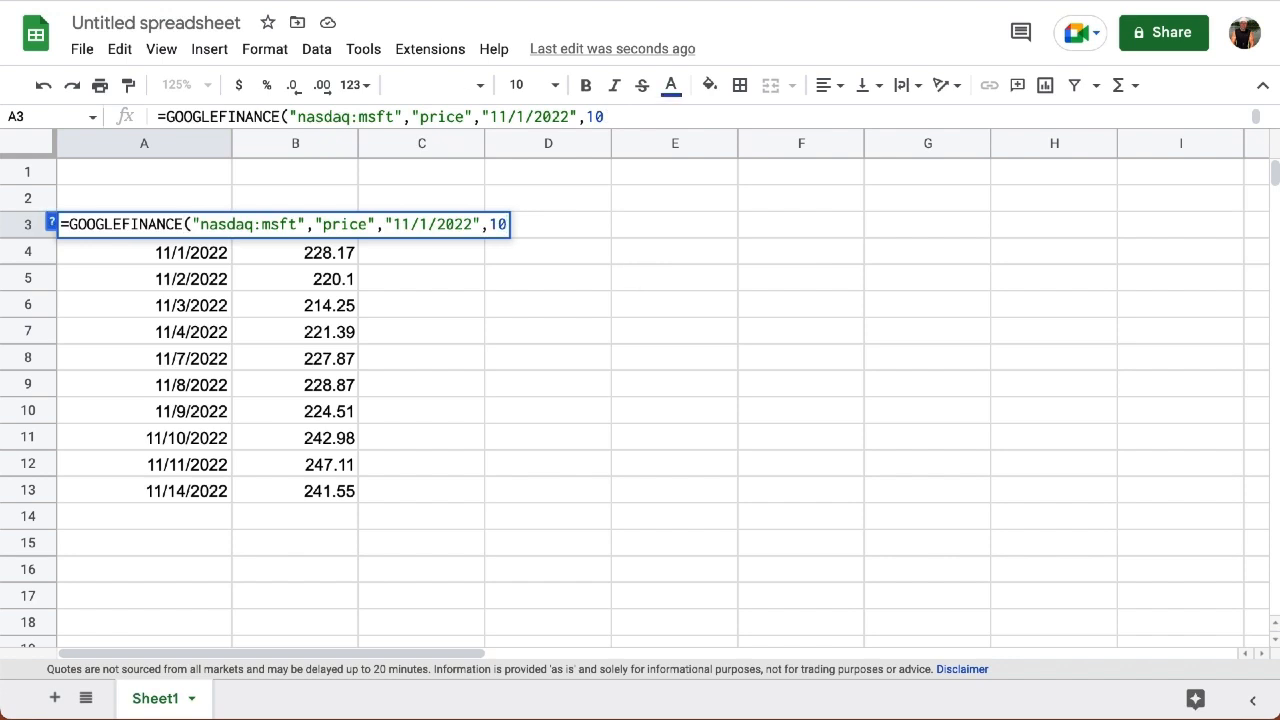
text(,)
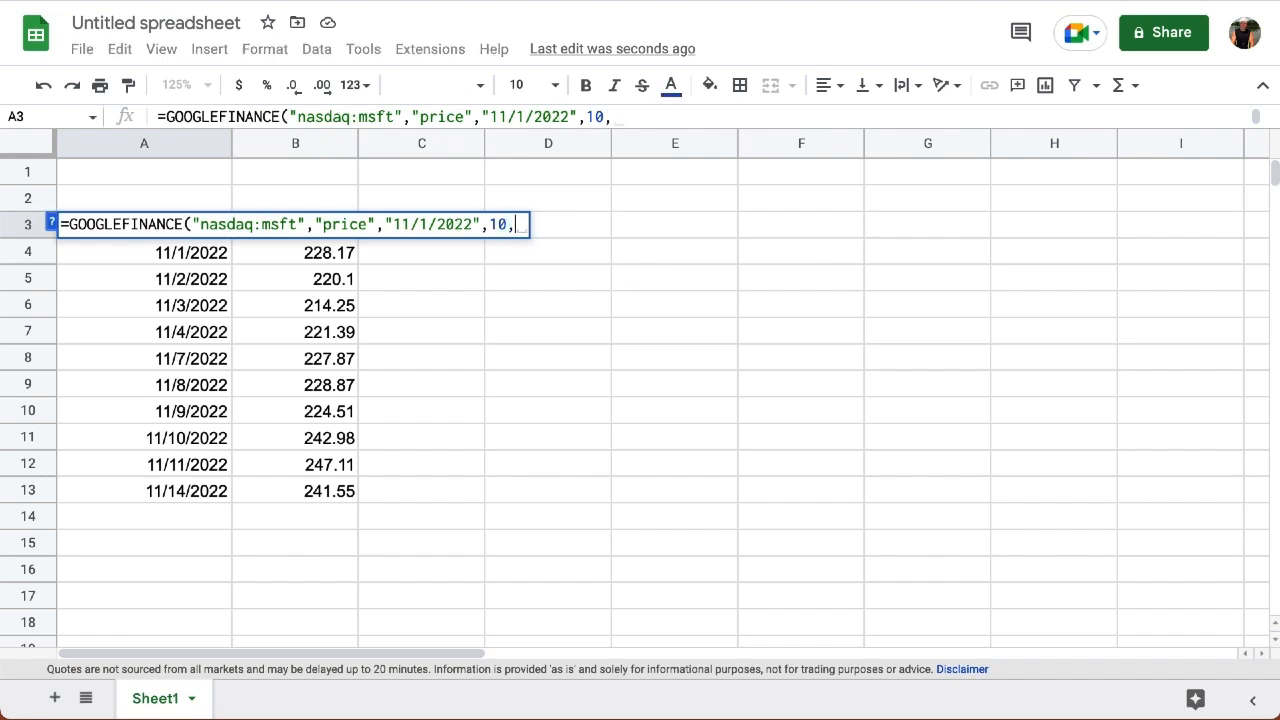
text(2)
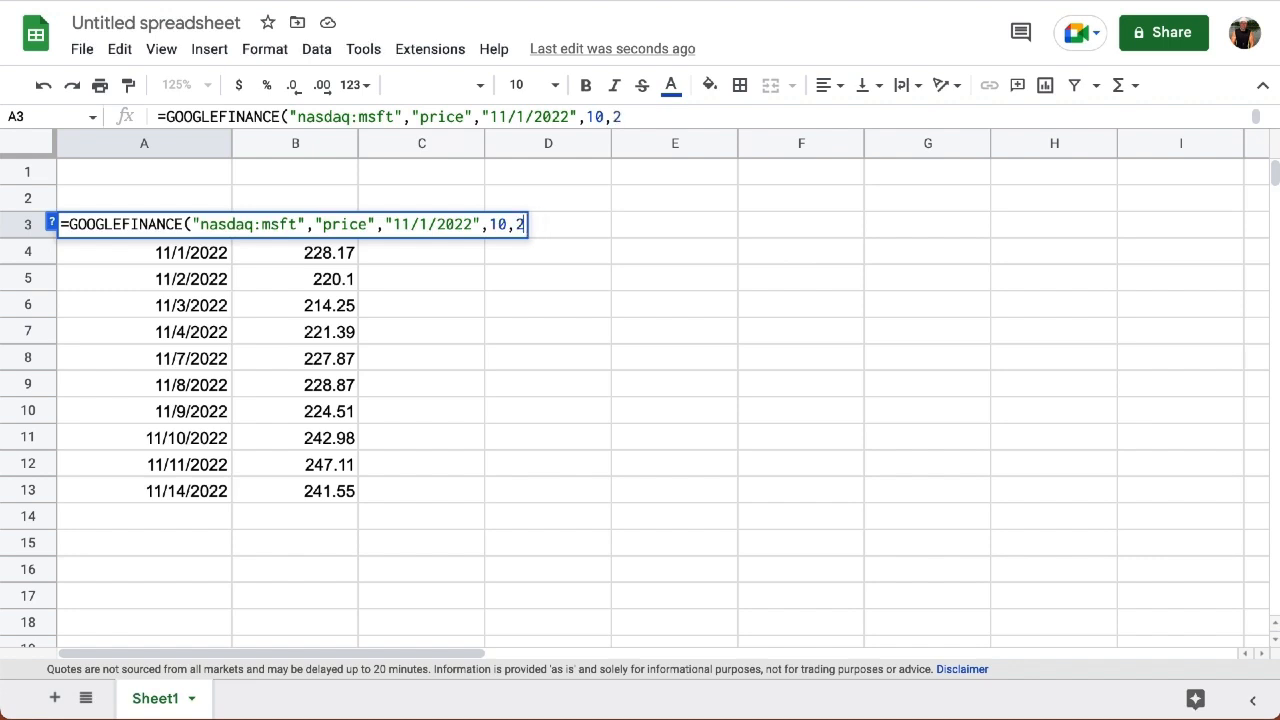
text())
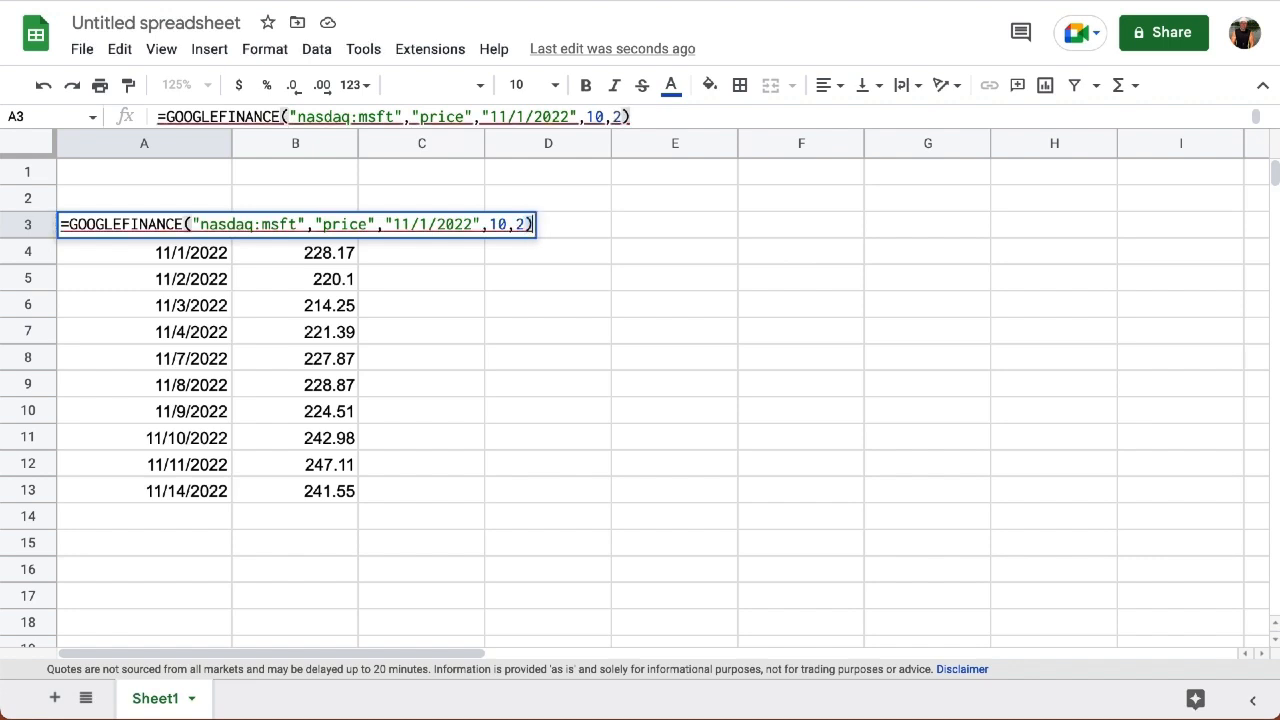
key(Return)
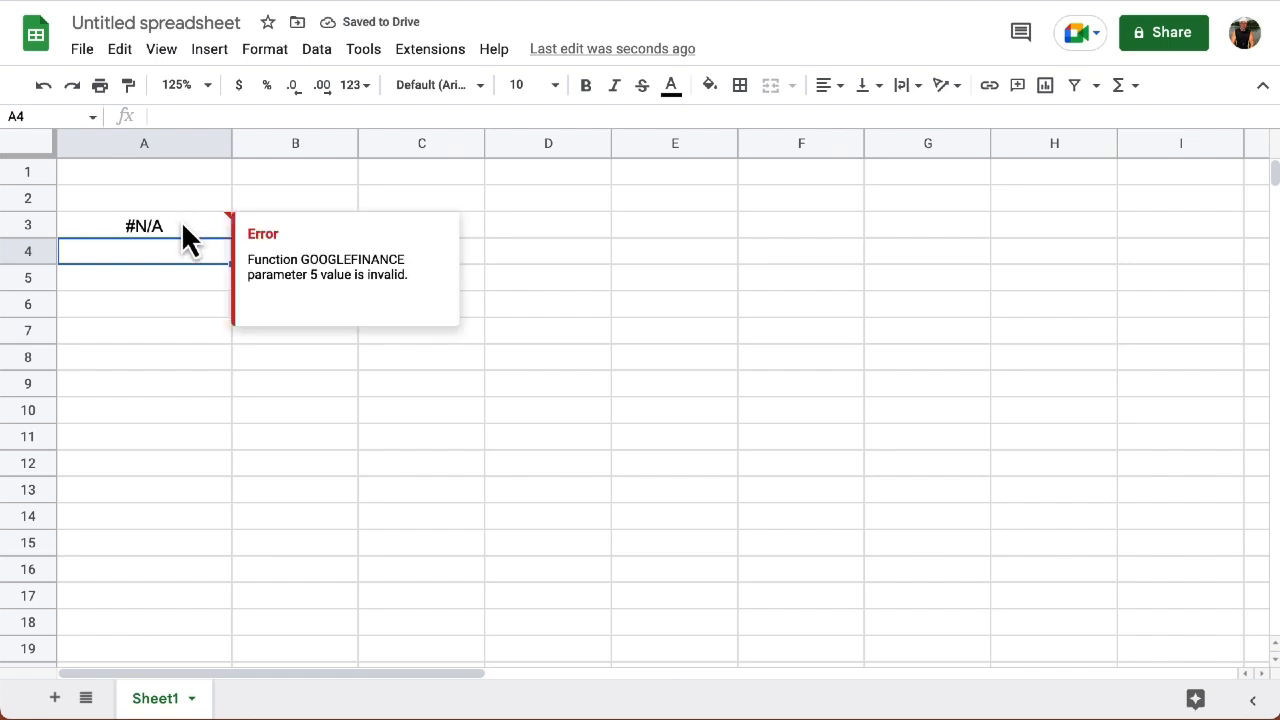
Step: Try 5 as the interval argument of the GOOGLEFINANCE formula in A3
click(185, 237)
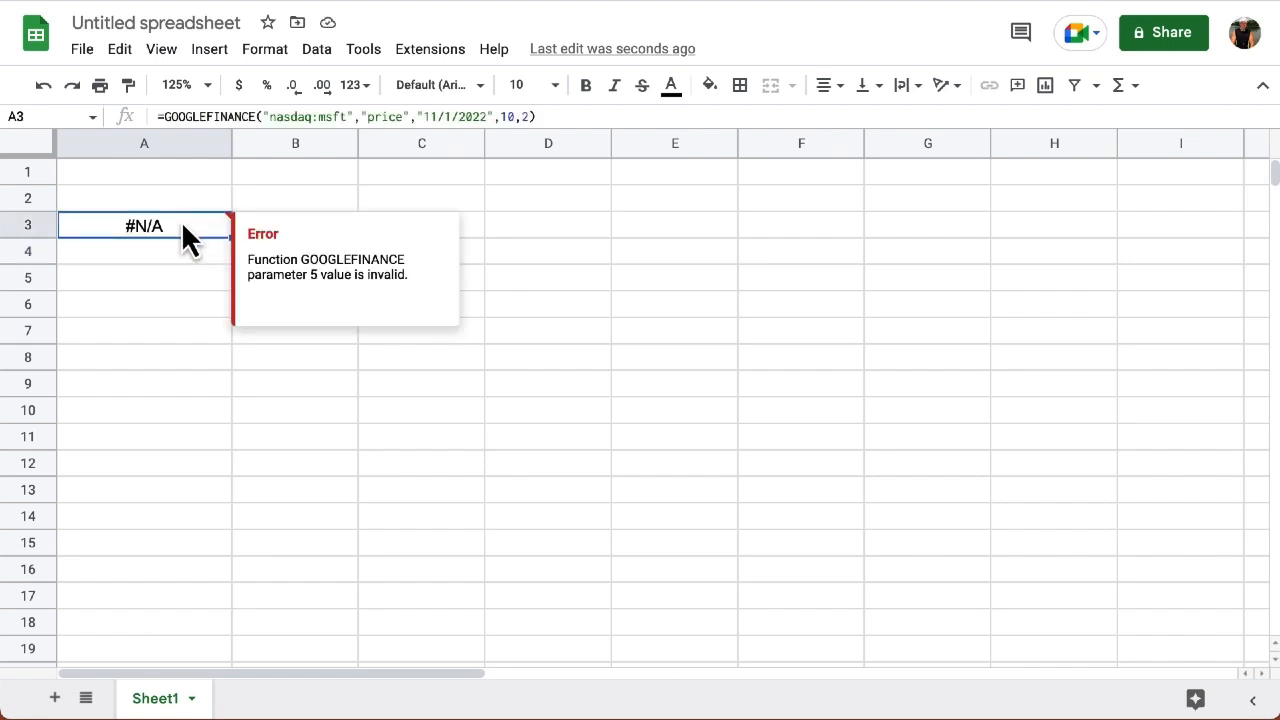
double_click(185, 237)
click(528, 224)
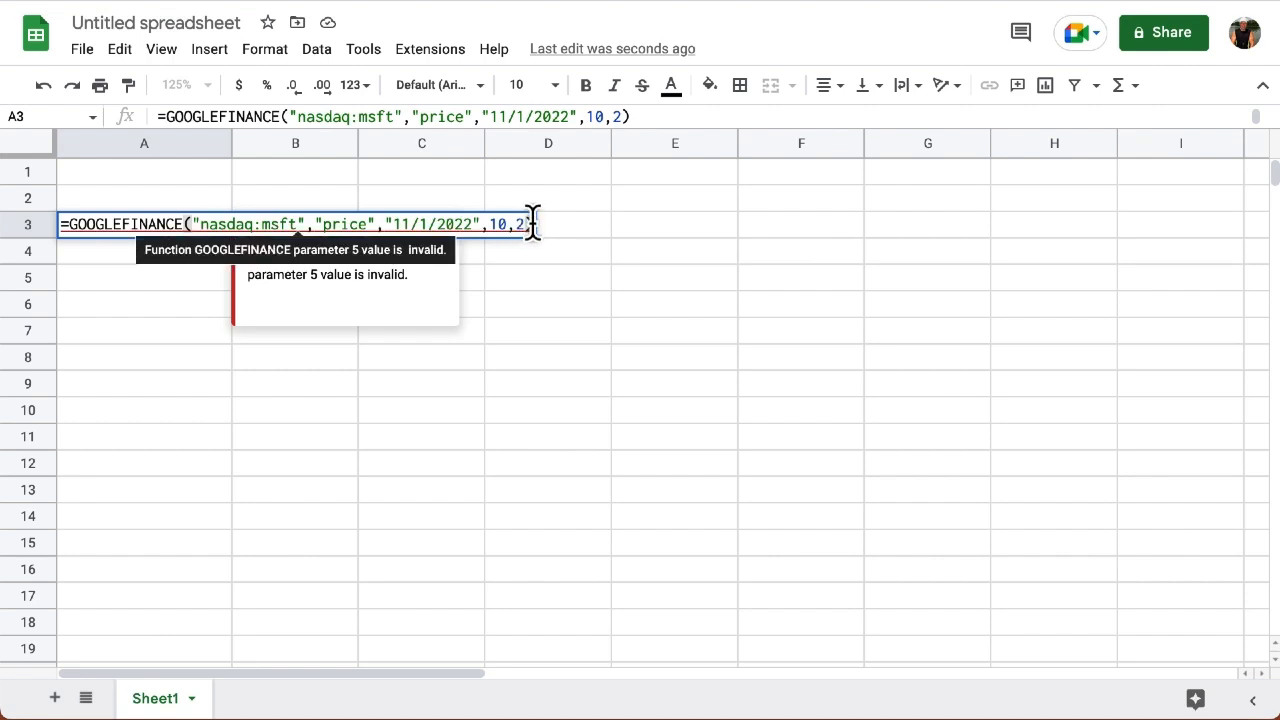
key(BackSpace)
key(BackSpace)
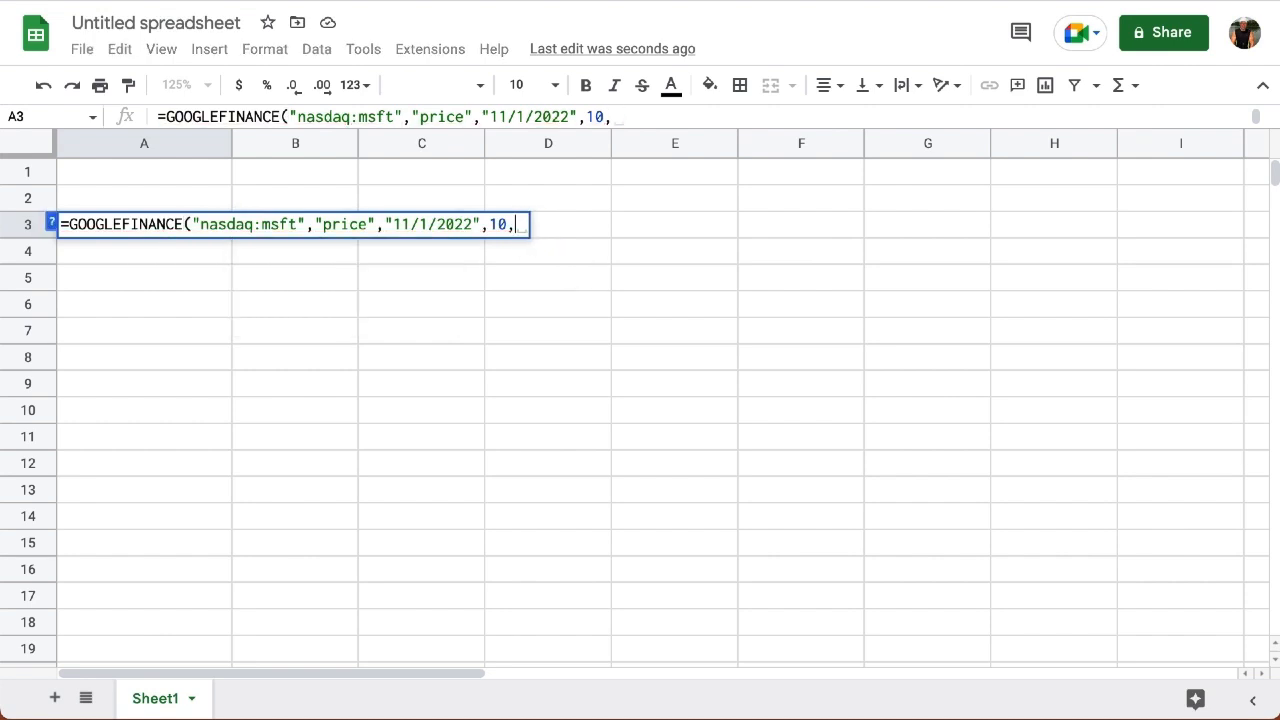
text(5))
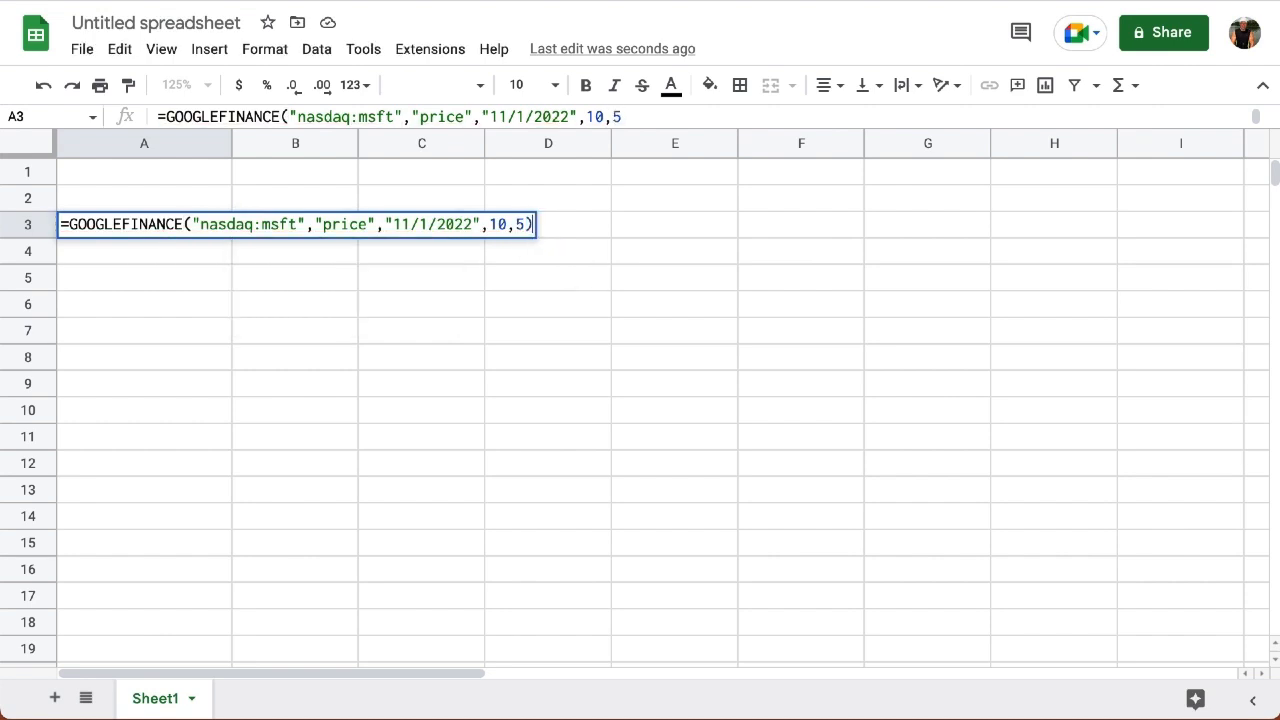
key(Return)
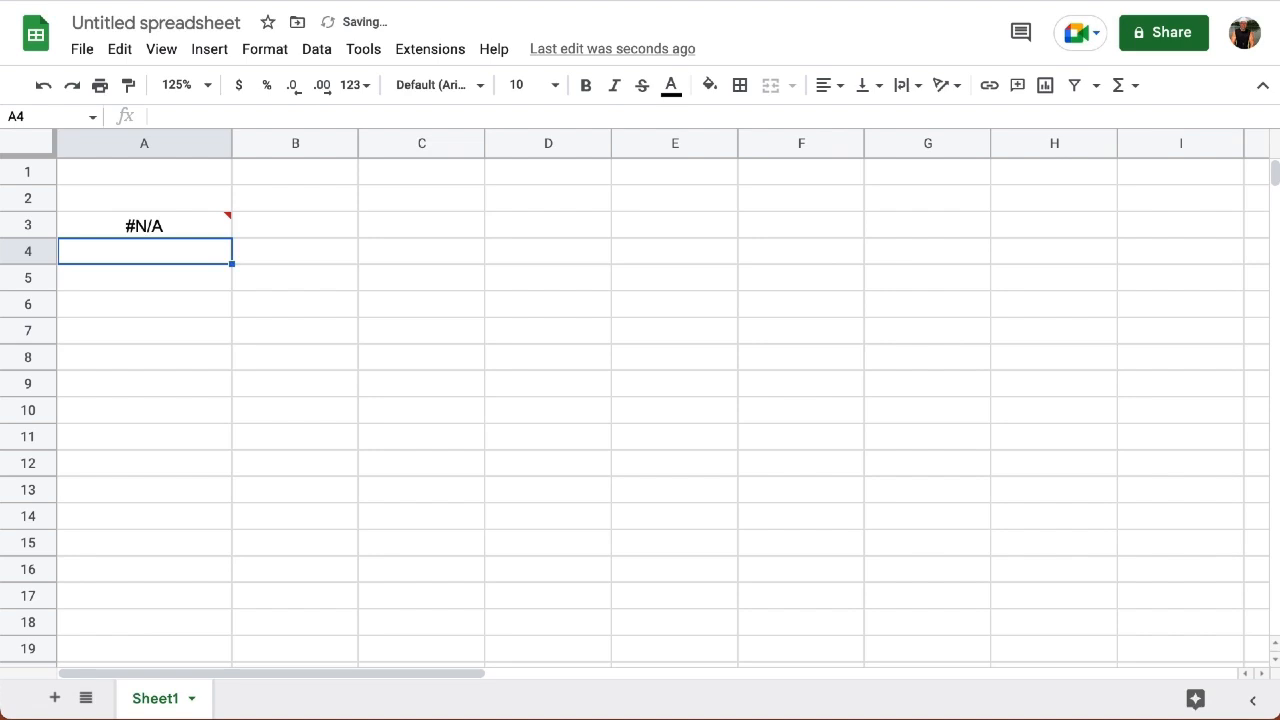
Step: Remove the interval argument from A3 so the formula reads =GOOGLEFINANCE("nasdaq:msft","price","11/1/2022",10)
click(188, 224)
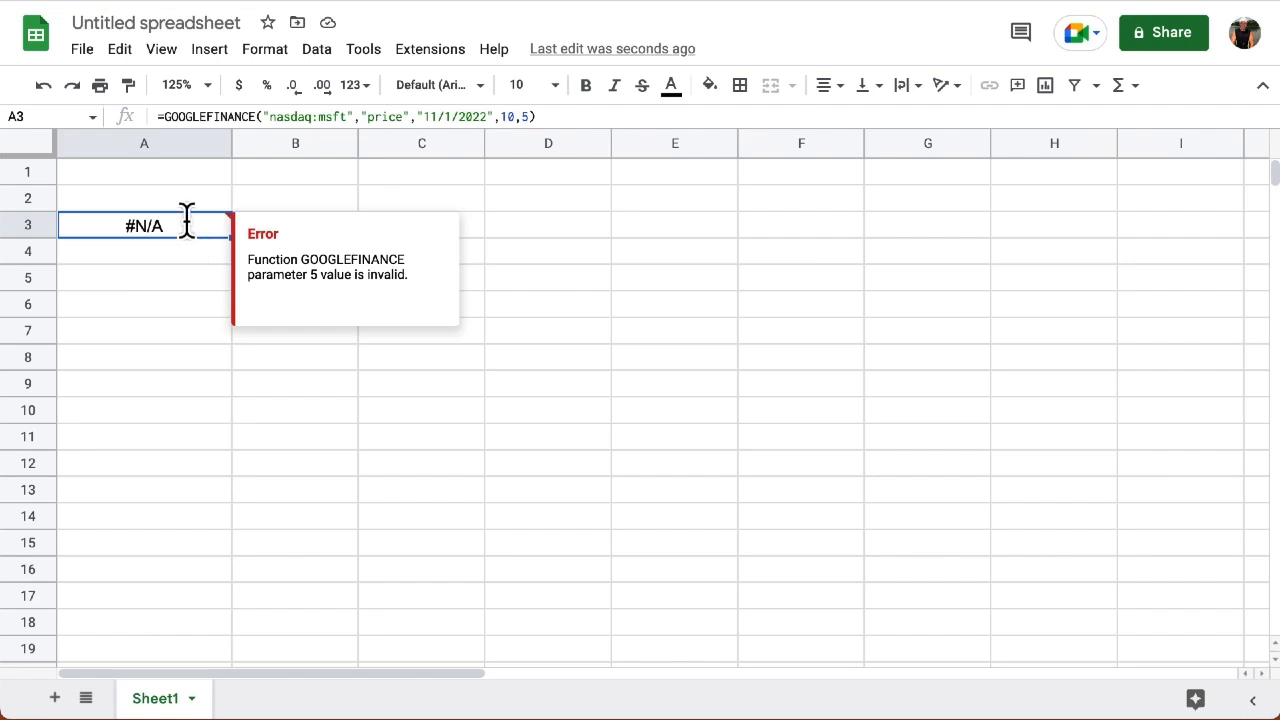
double_click(187, 222)
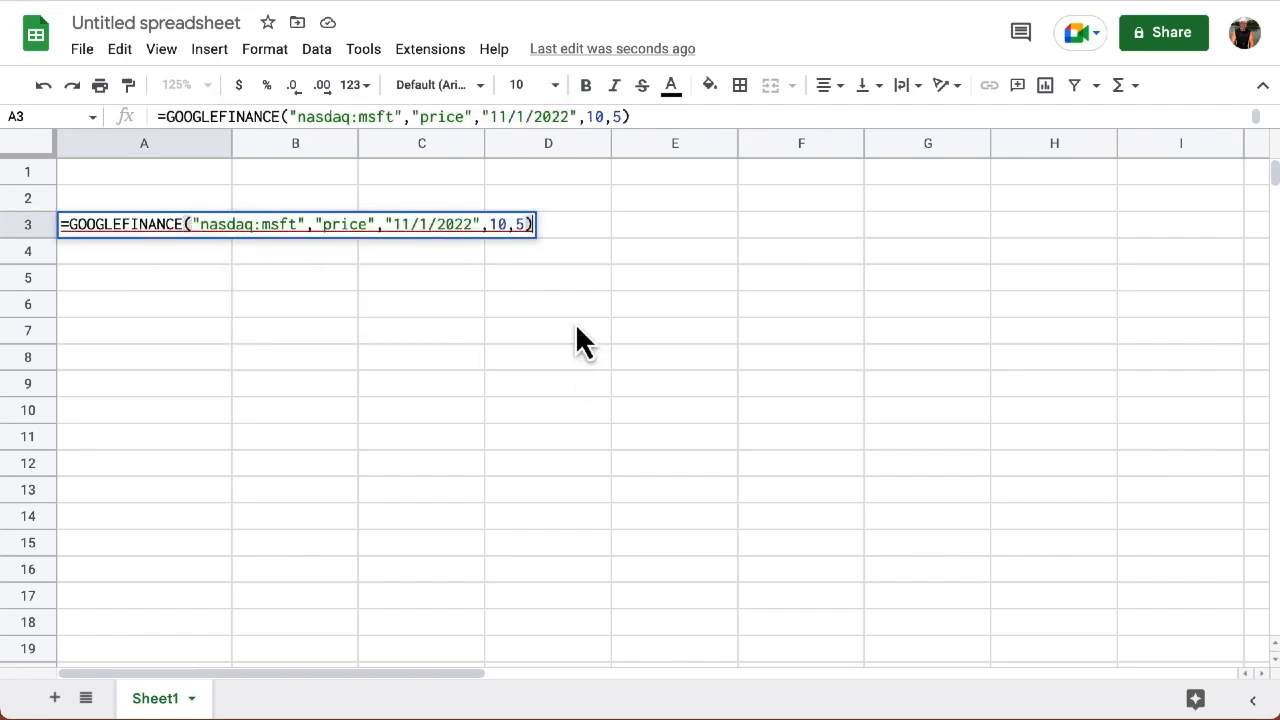
key(BackSpace)
key(BackSpace)
key(BackSpace)
text())
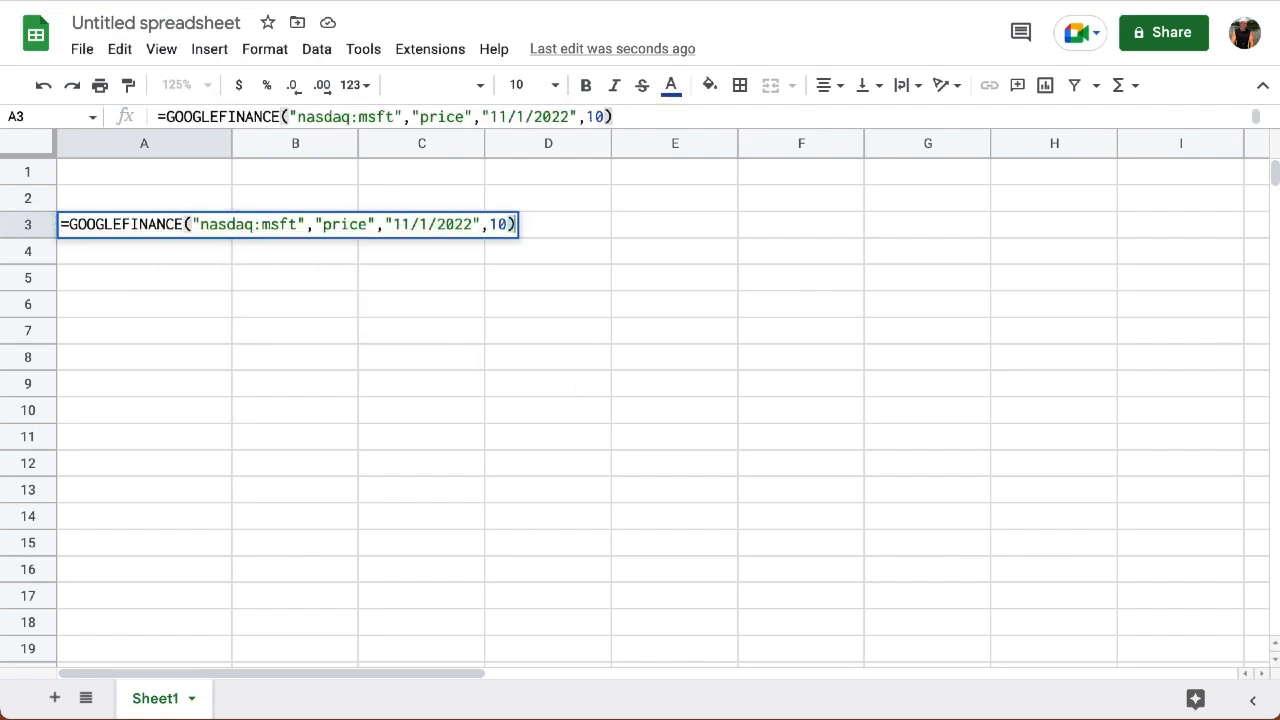
key(Return)
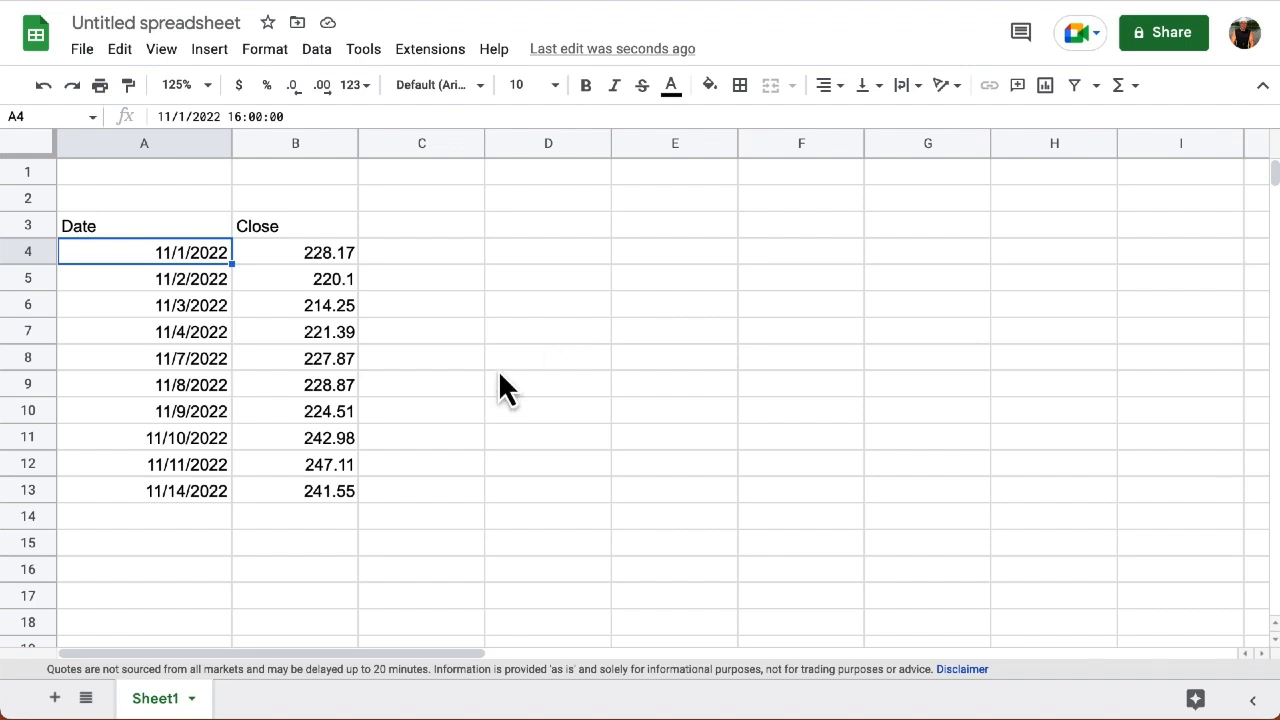
Step: Enter the mutual fund price formula =GOOGLEFINANCE("mutf:fbalx","price") in A15
click(140, 543)
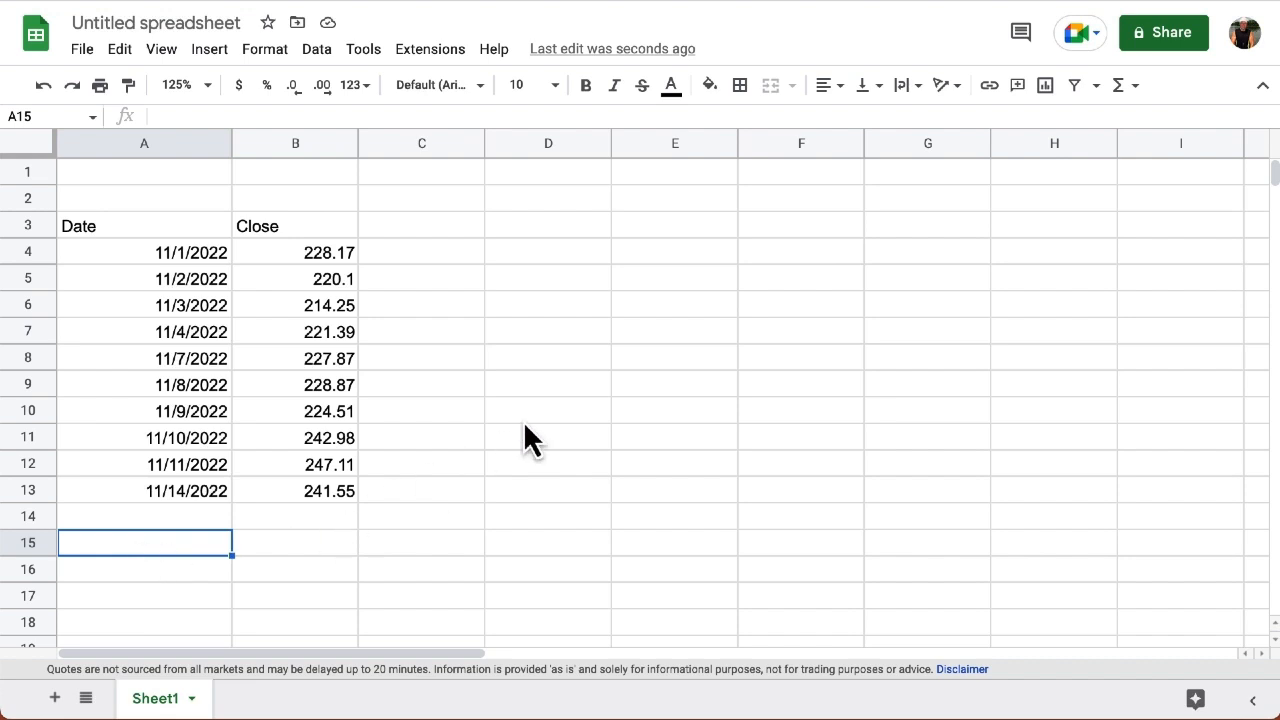
text(=goo)
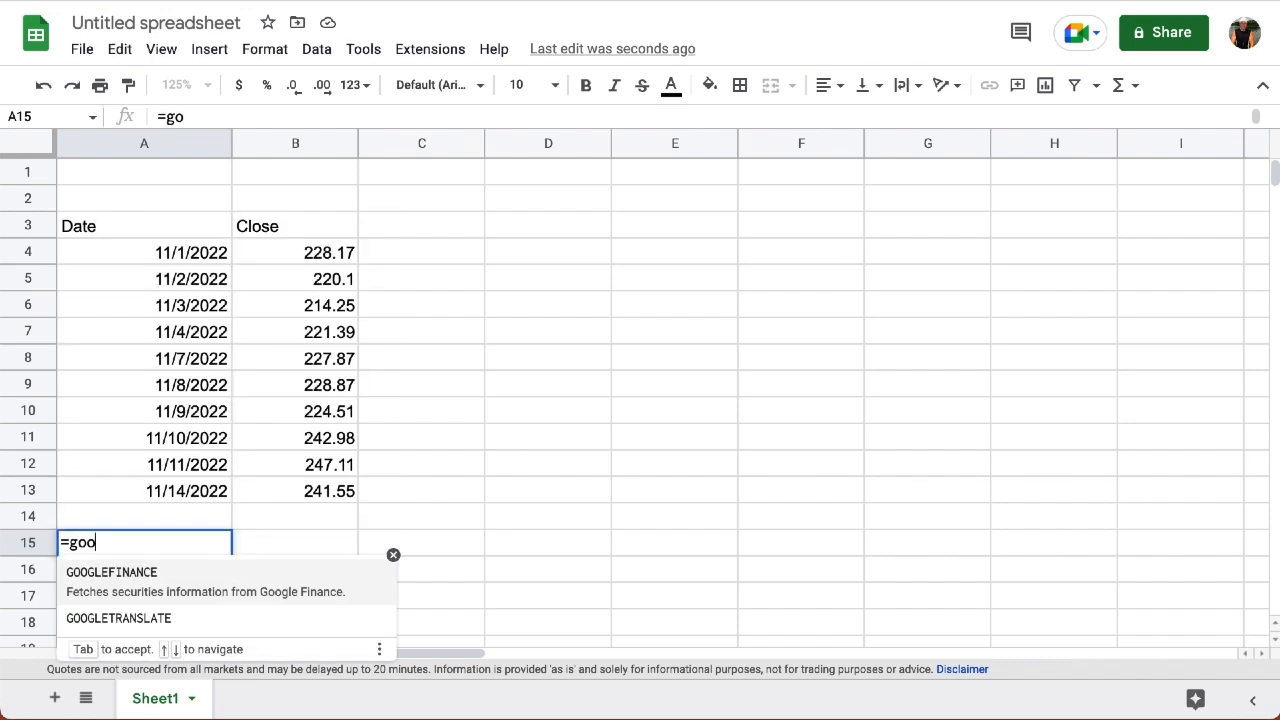
key(Tab)
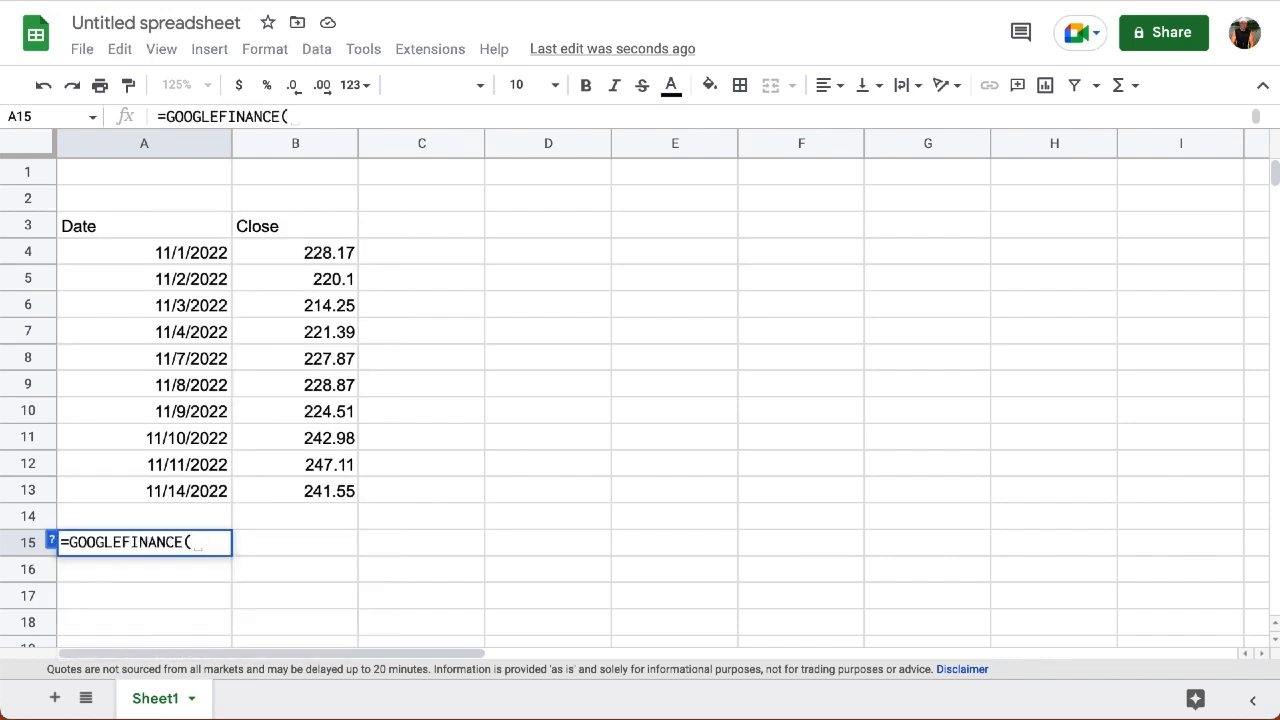
text(")
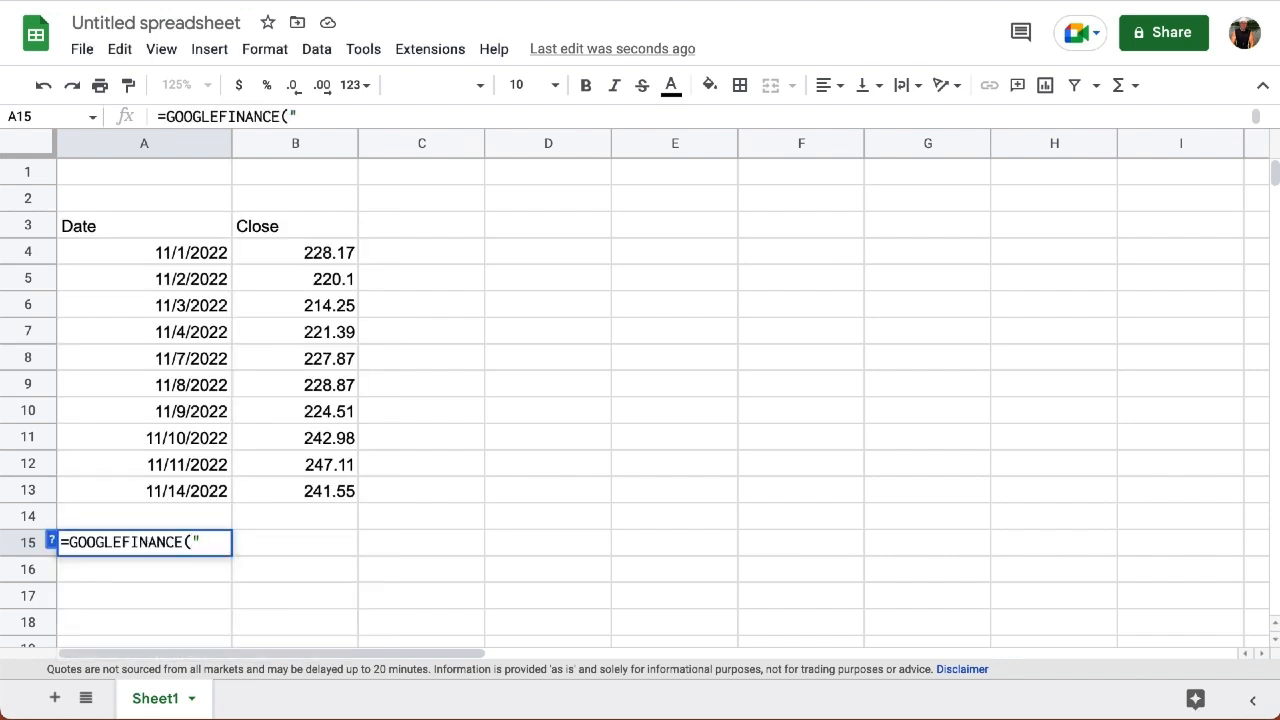
text(mutf)
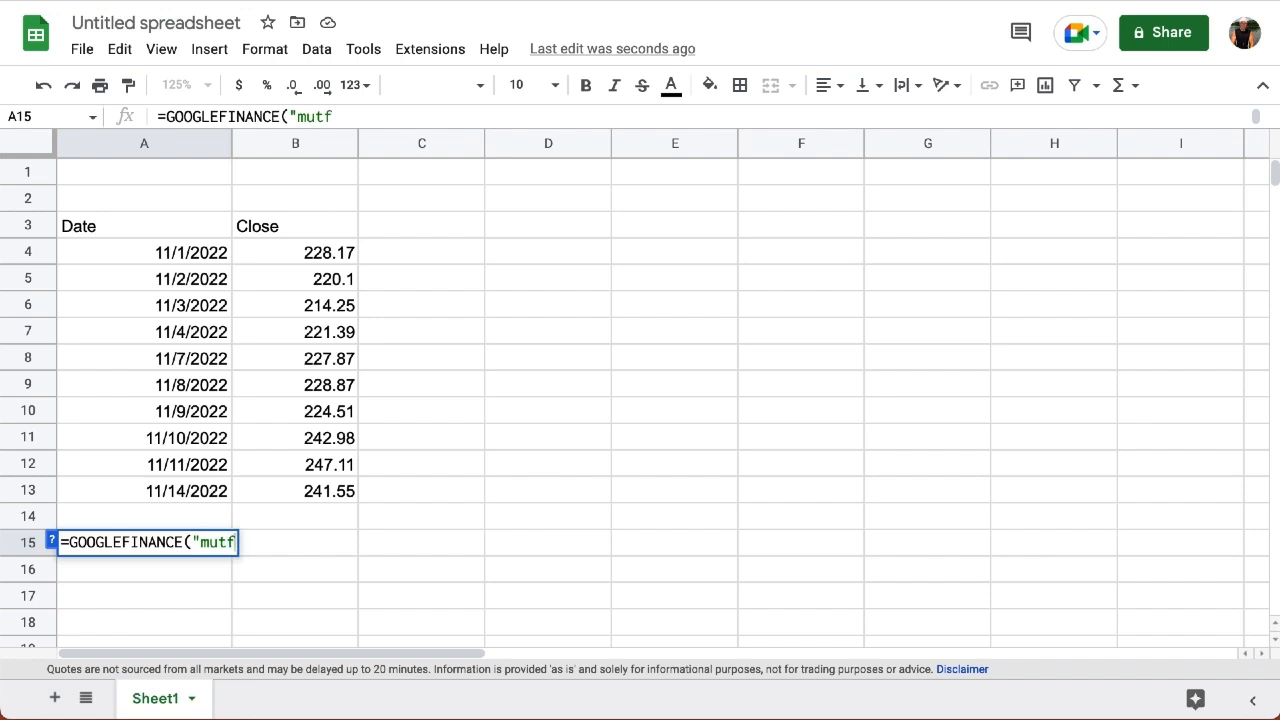
text(:fba)
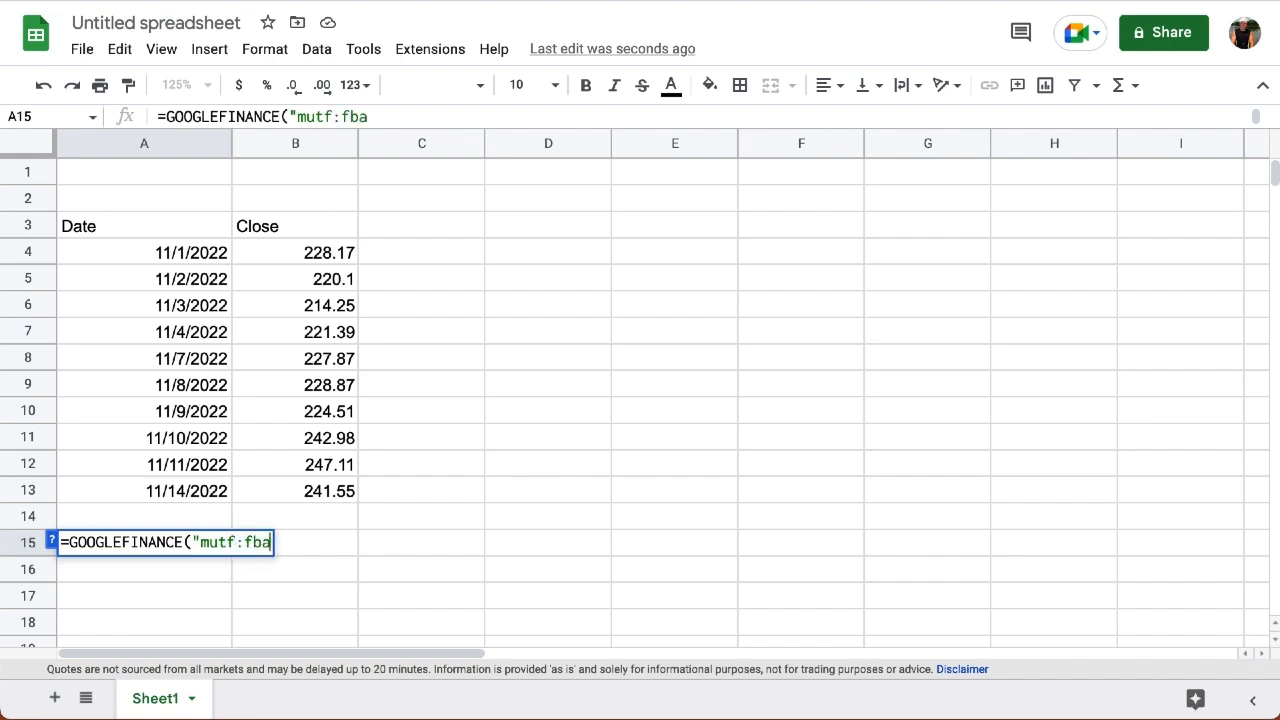
text(lx",)
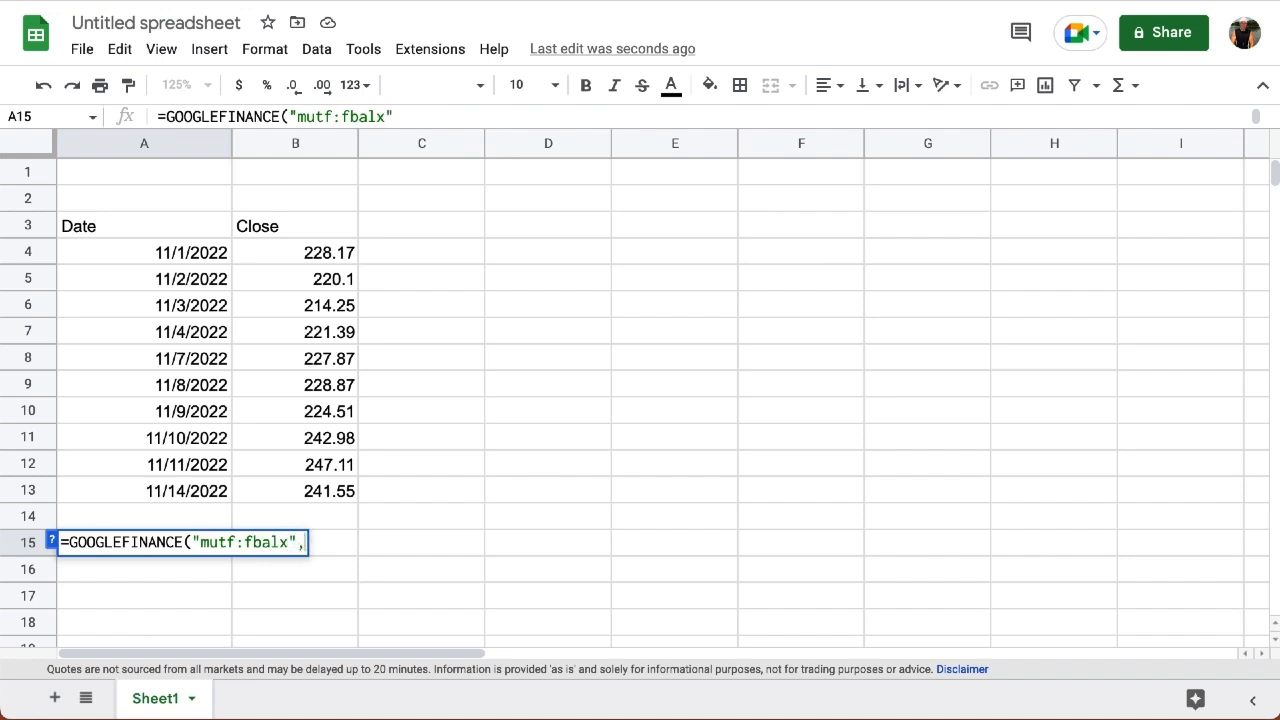
key(BackSpace)
text("price"))
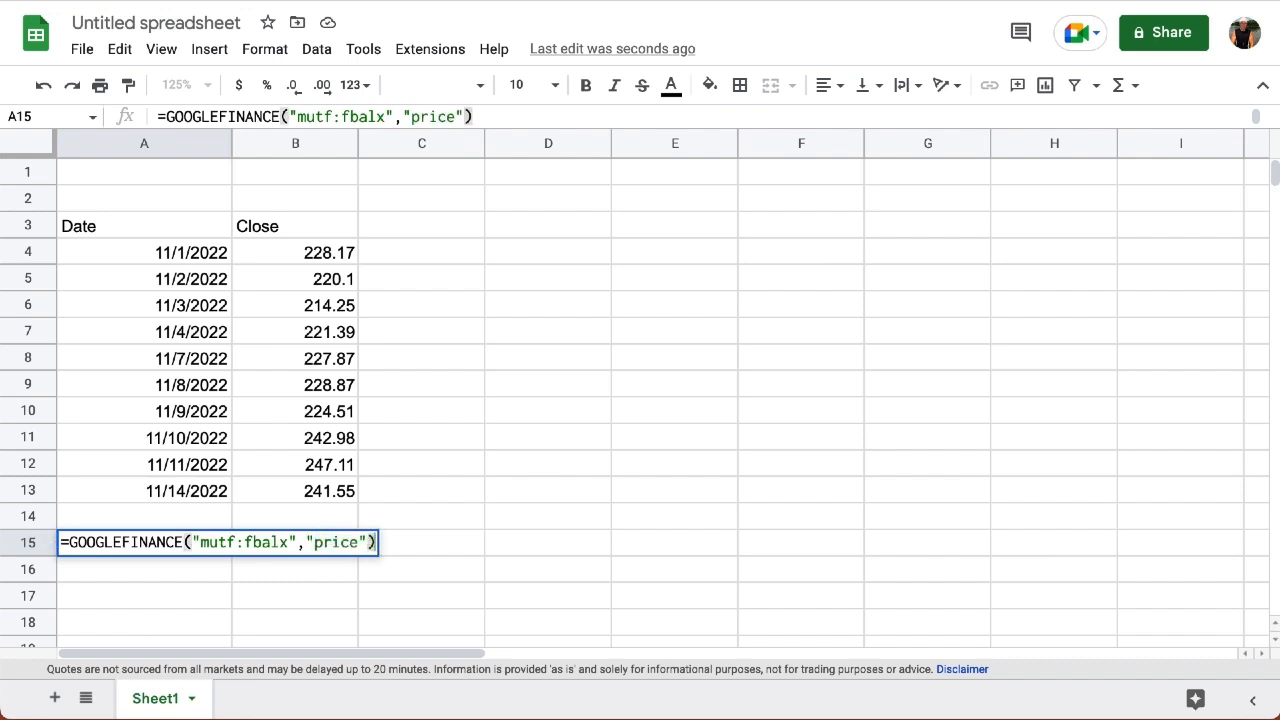
key(Return)
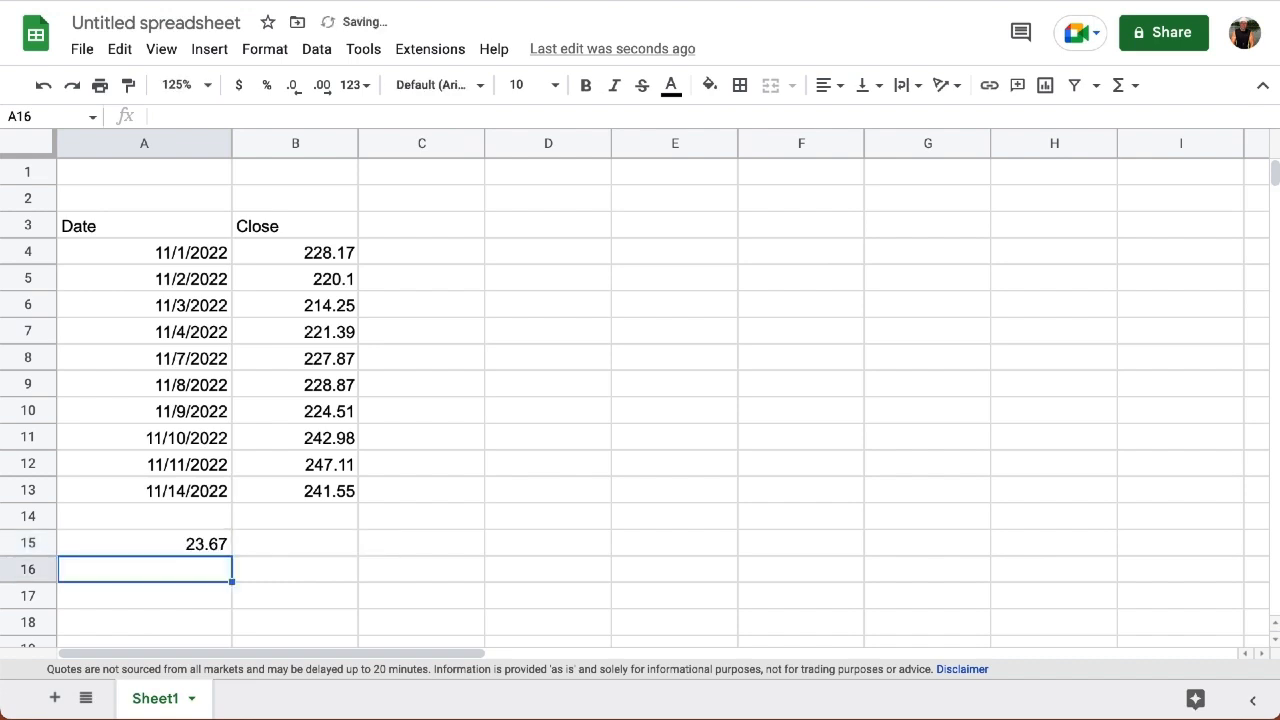
Step: Add "12/1/2022" as the start date argument after "price" in the GOOGLEFINANCE formula in A15
double_click(204, 539)
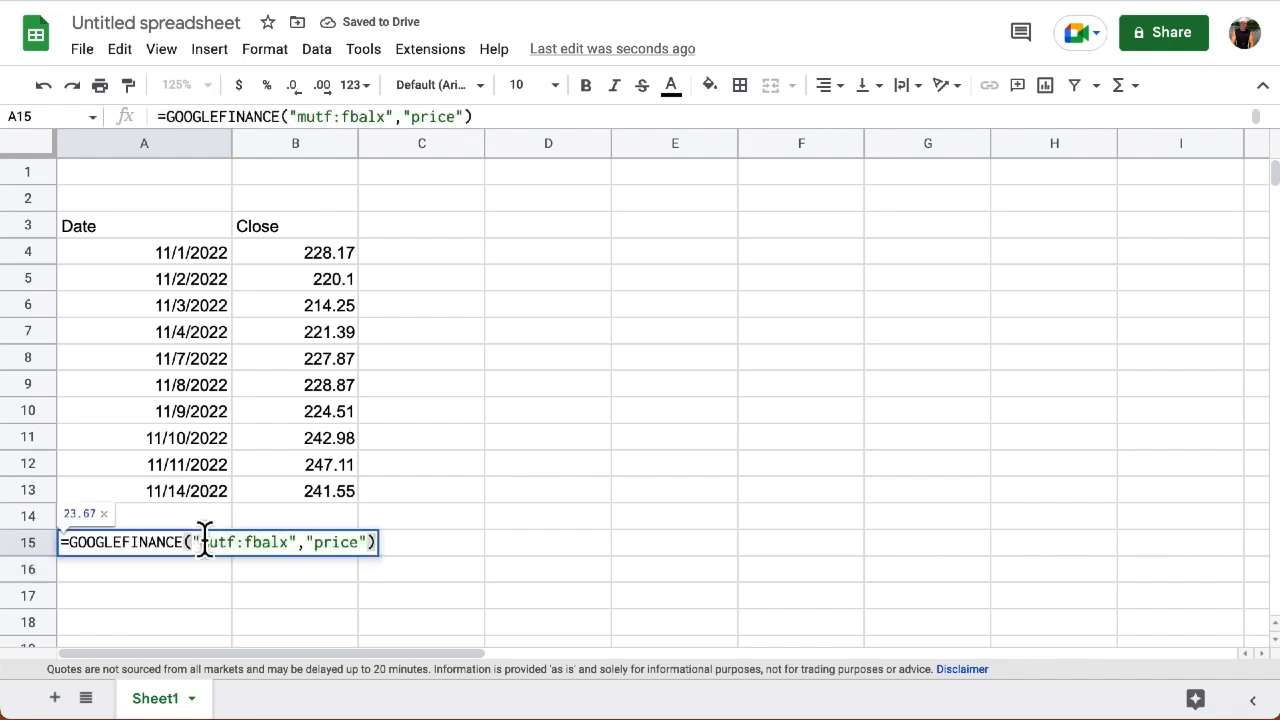
key(BackSpace)
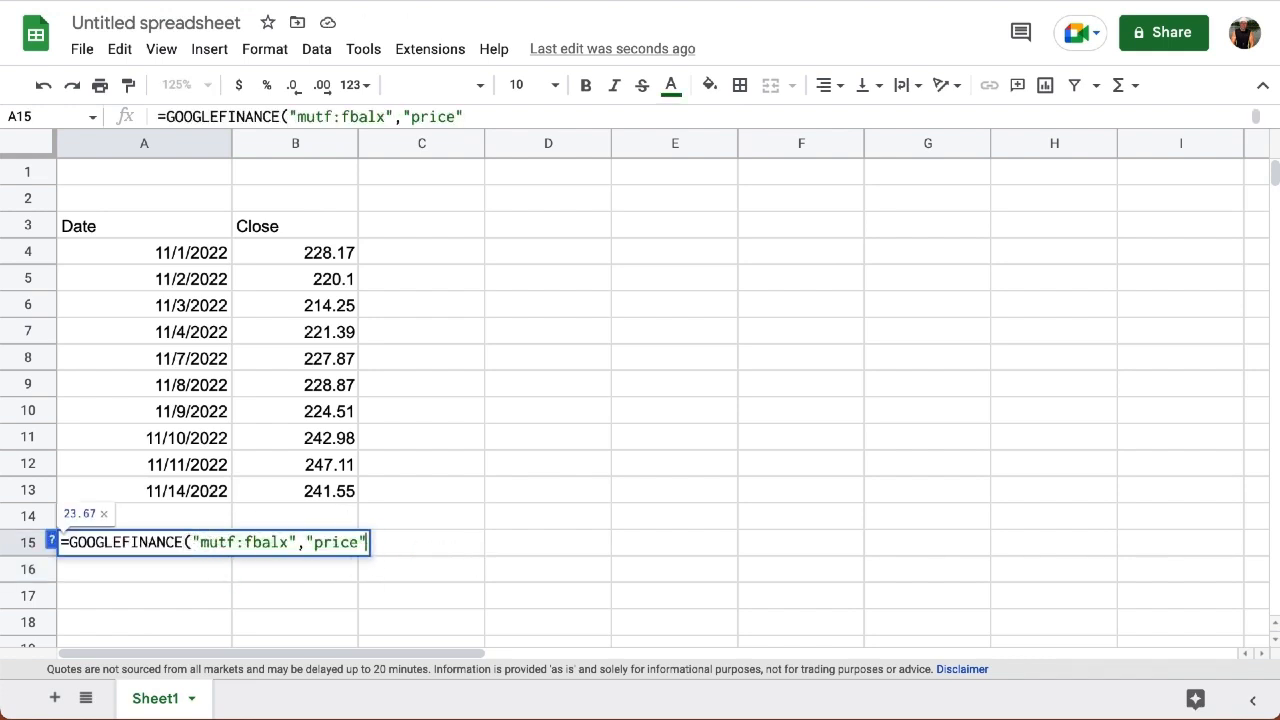
text(,")
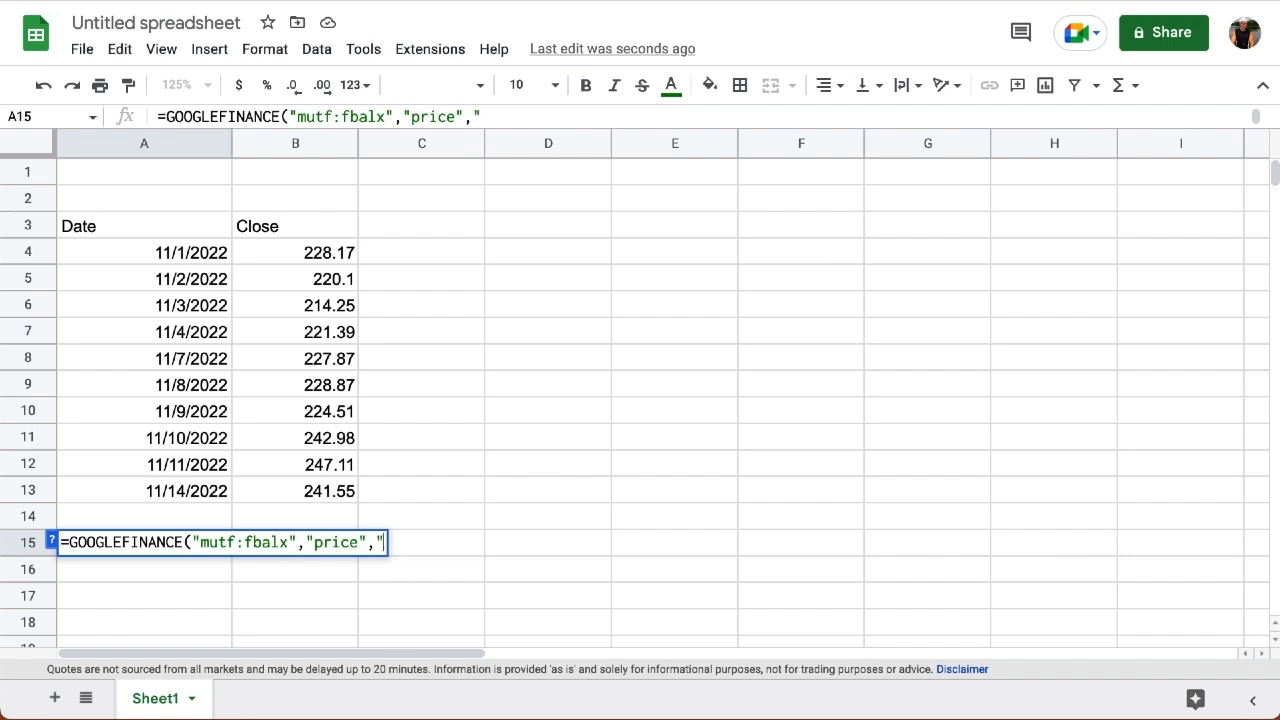
text(12/1/)
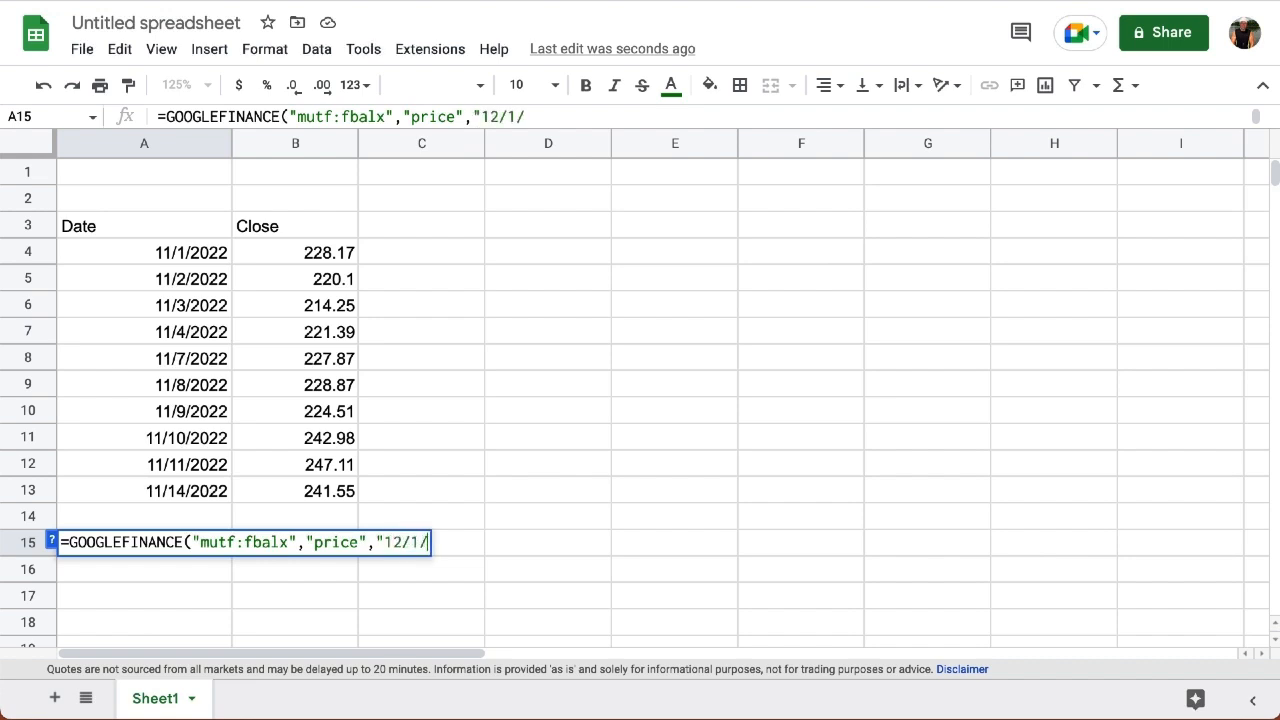
text(2022)
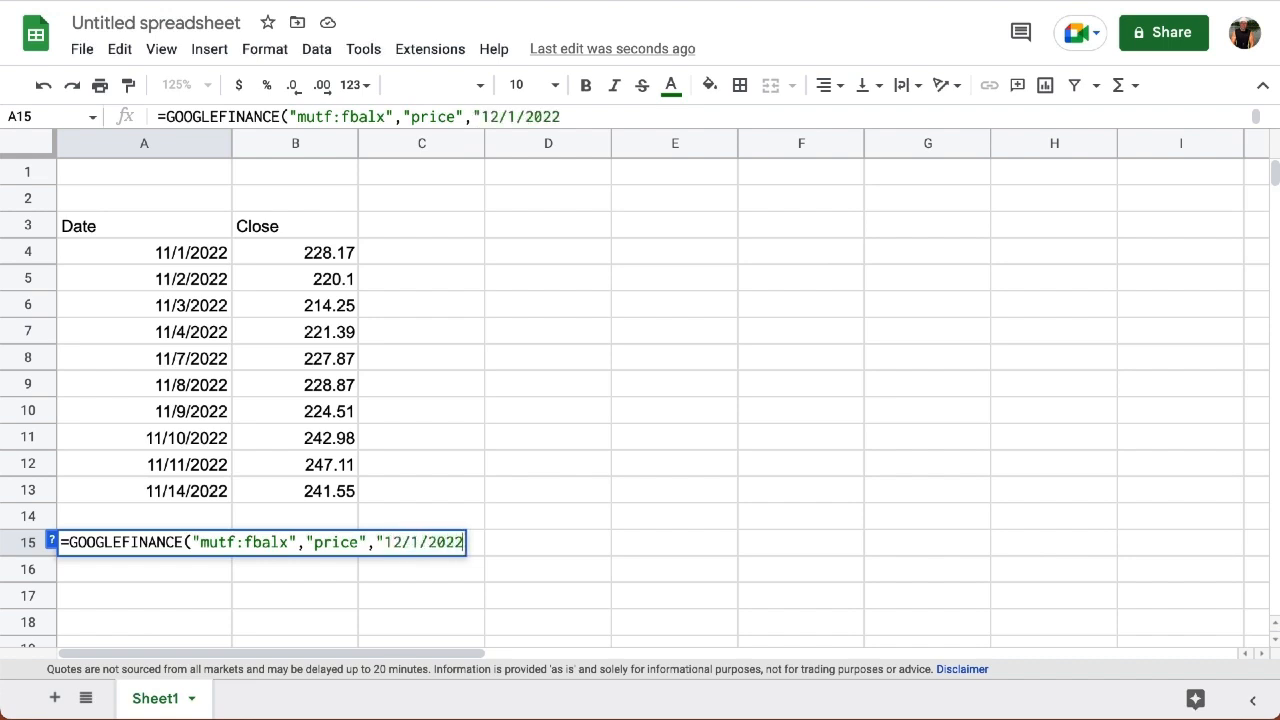
text("))
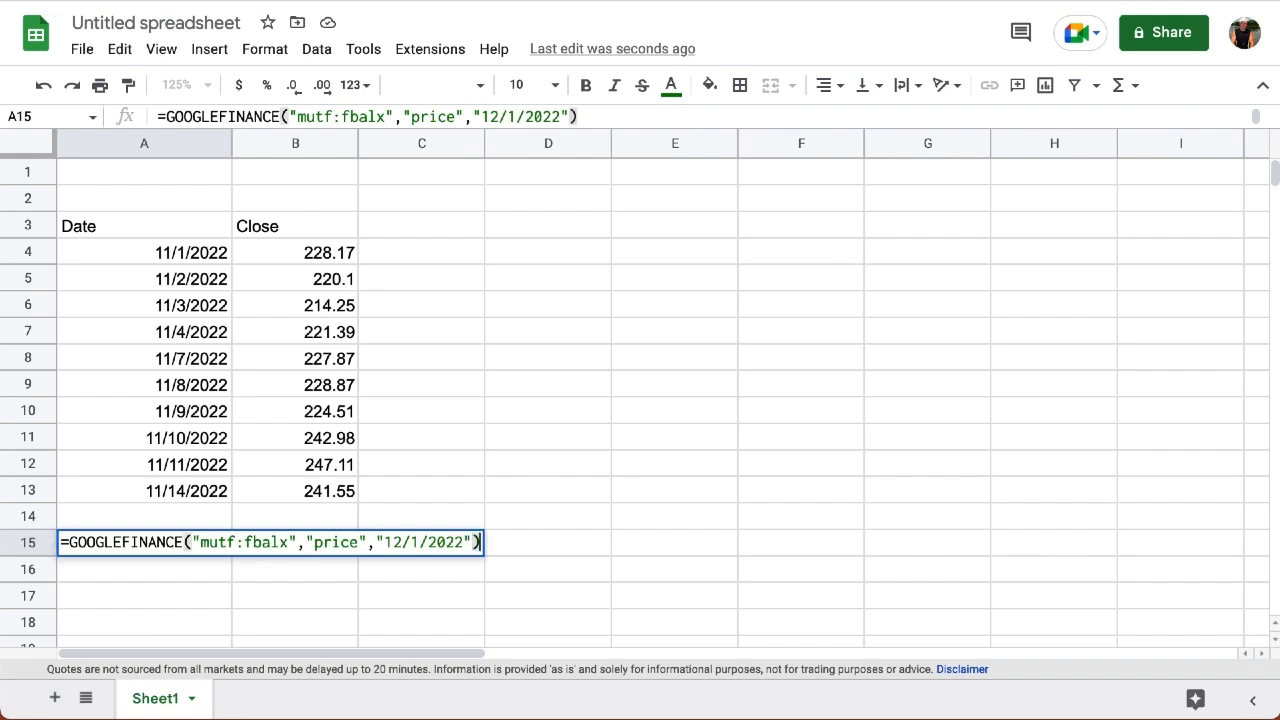
key(Return)
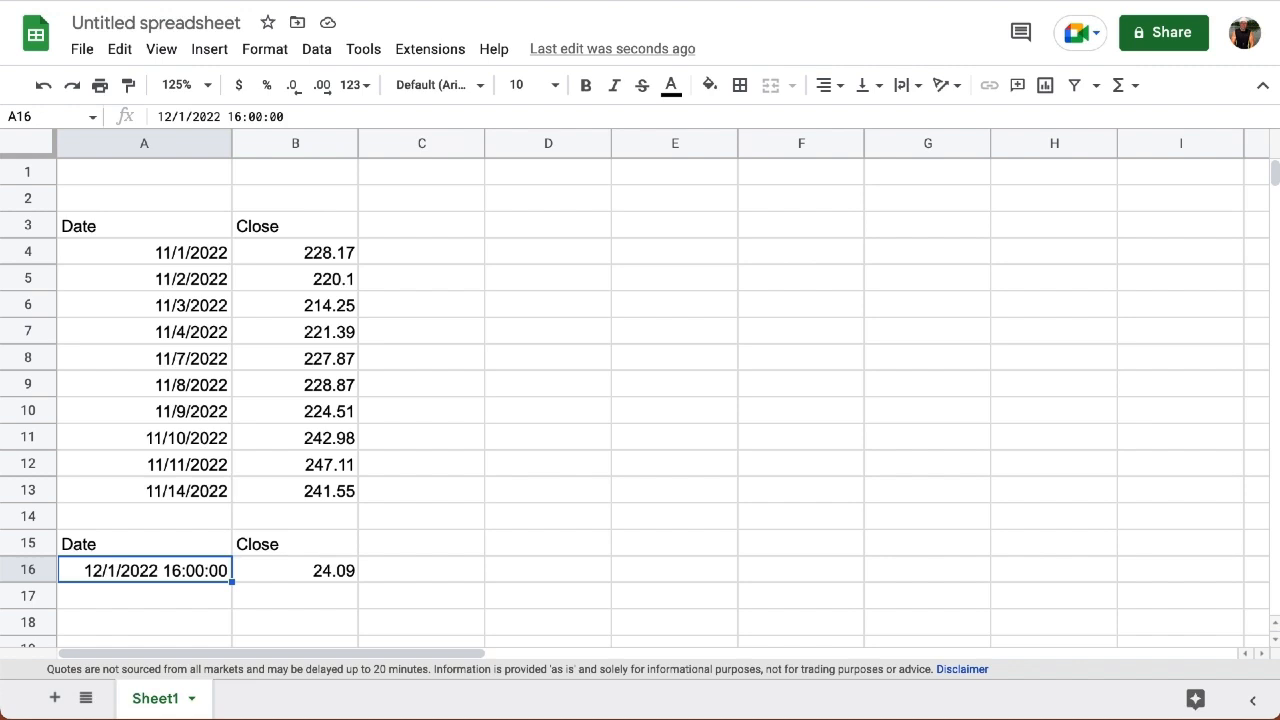
Step: Extend the GOOGLEFINANCE formula in A15 with 5 as the number-of-days argument after the start date
double_click(184, 541)
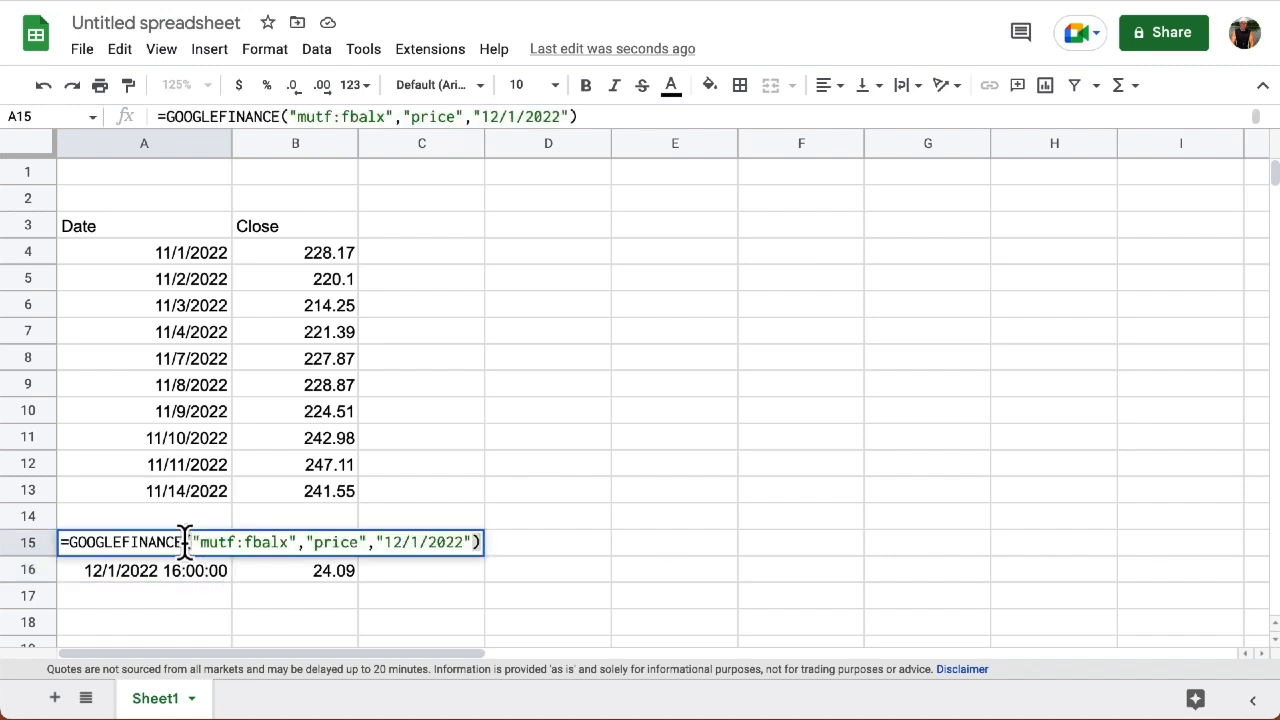
key(BackSpace)
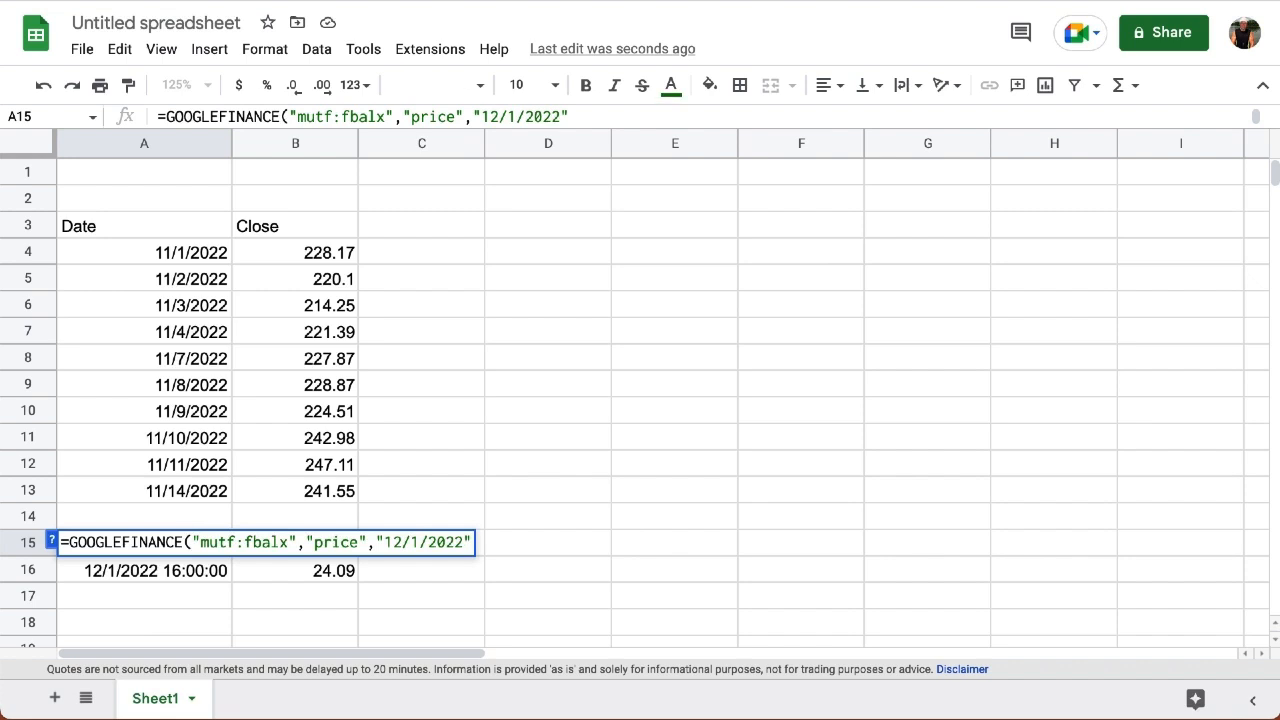
text(,5))
key(Return)
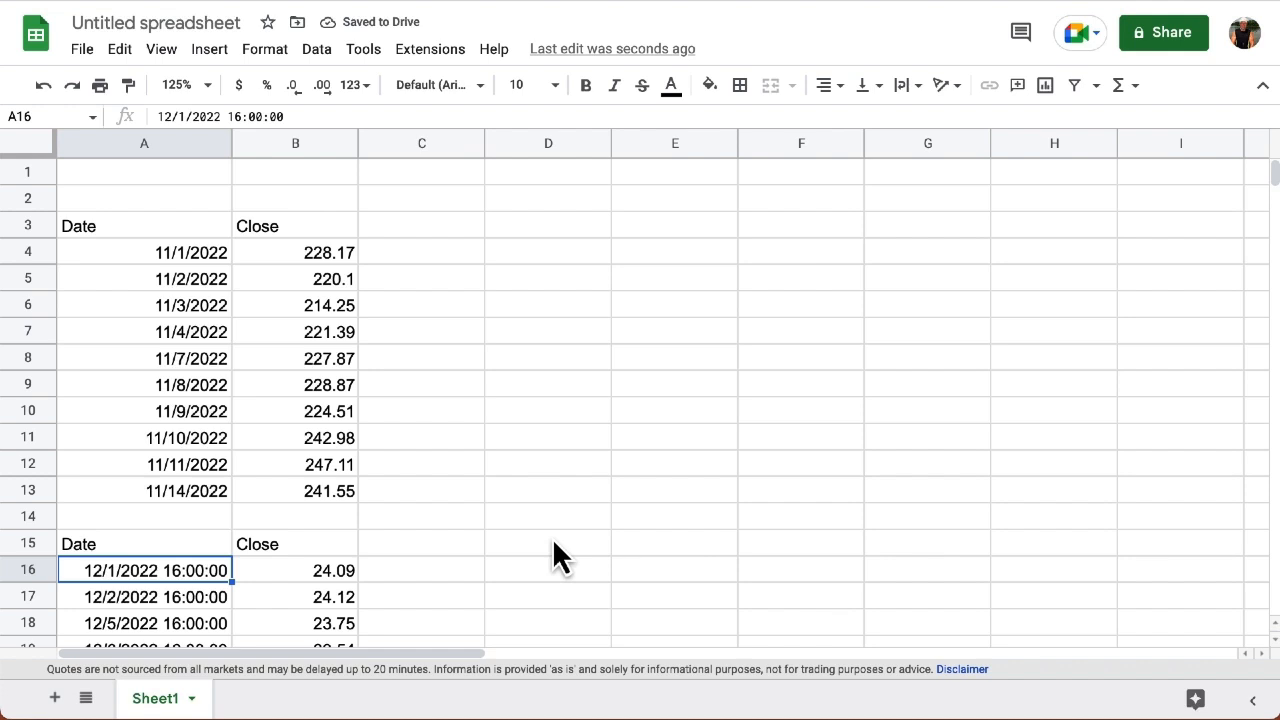
scroll(553, 543, down, 2)
scroll(552, 557, down, 1)
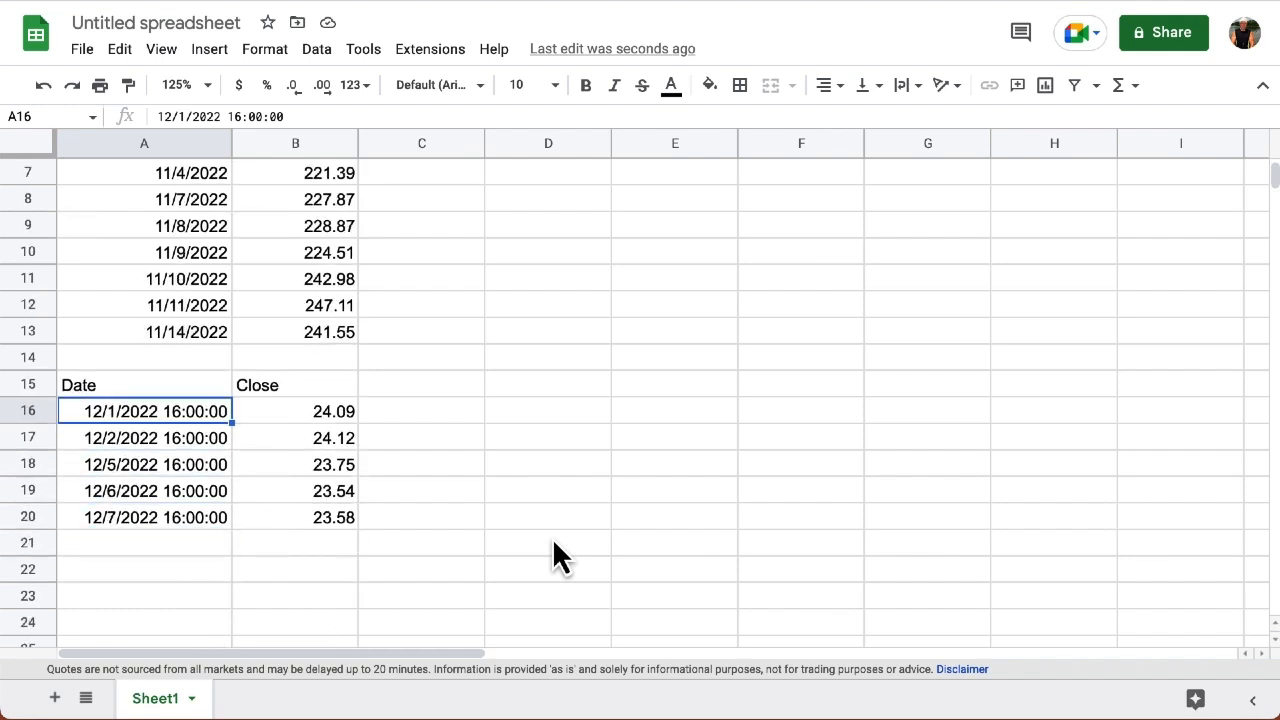
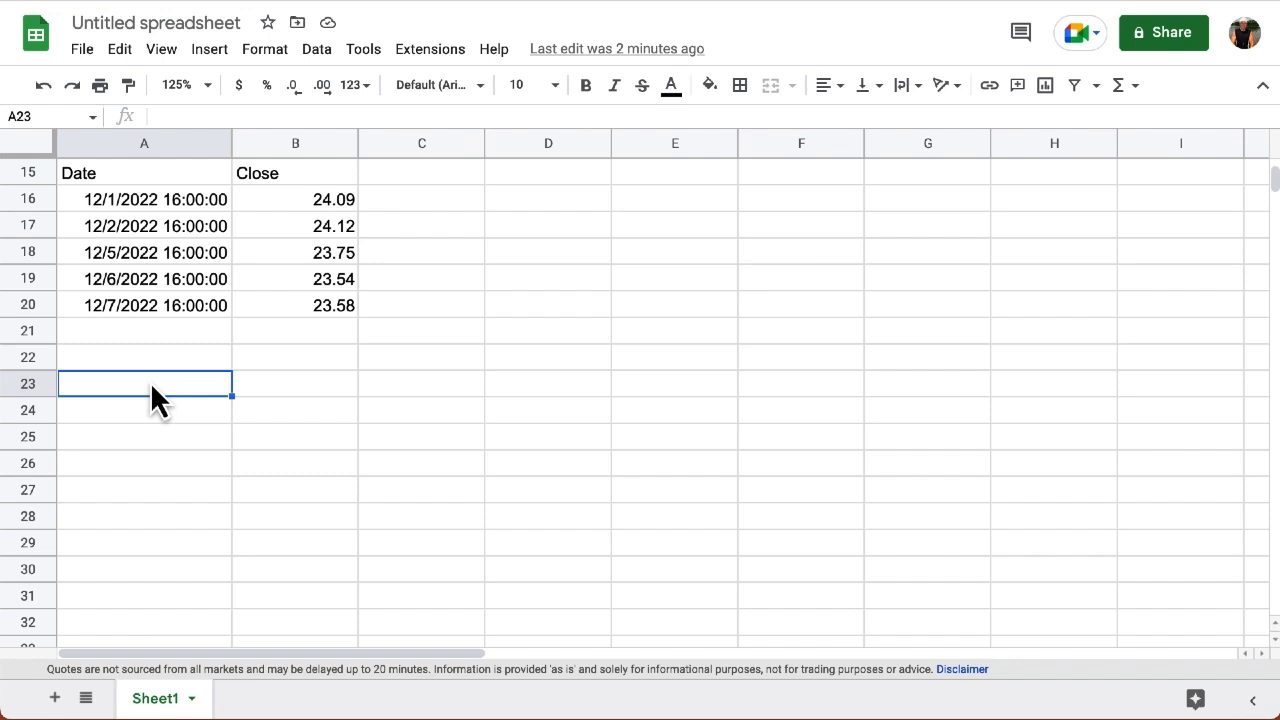
Step: Enter the exchange rate formula =GOOGLEFINANCE("currency:usdeur") in A23
text(=)
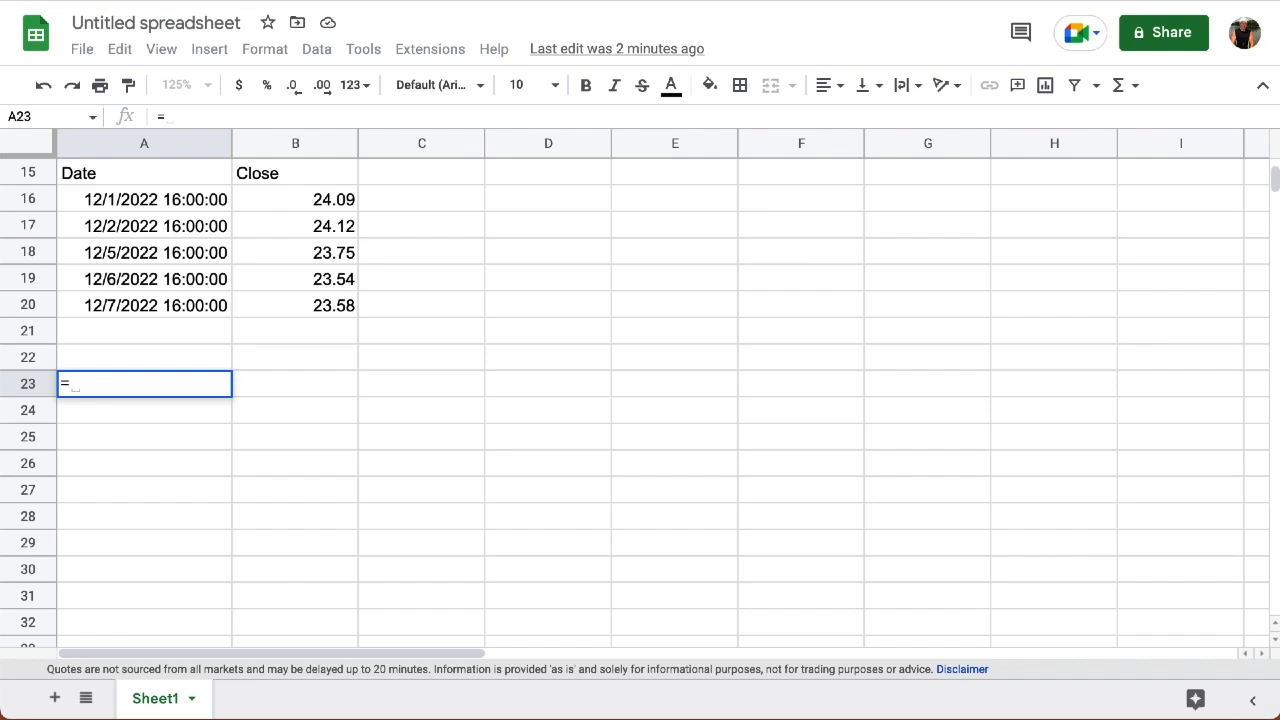
text(goo)
key(Tab)
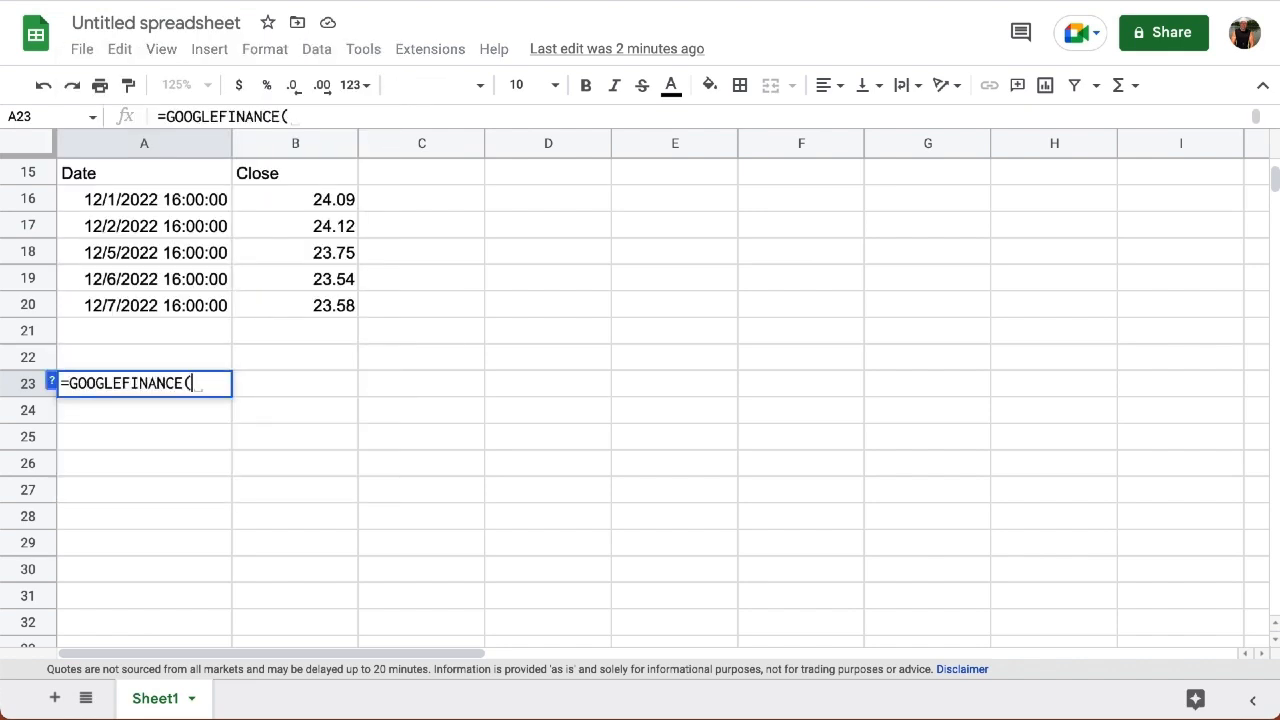
text(")
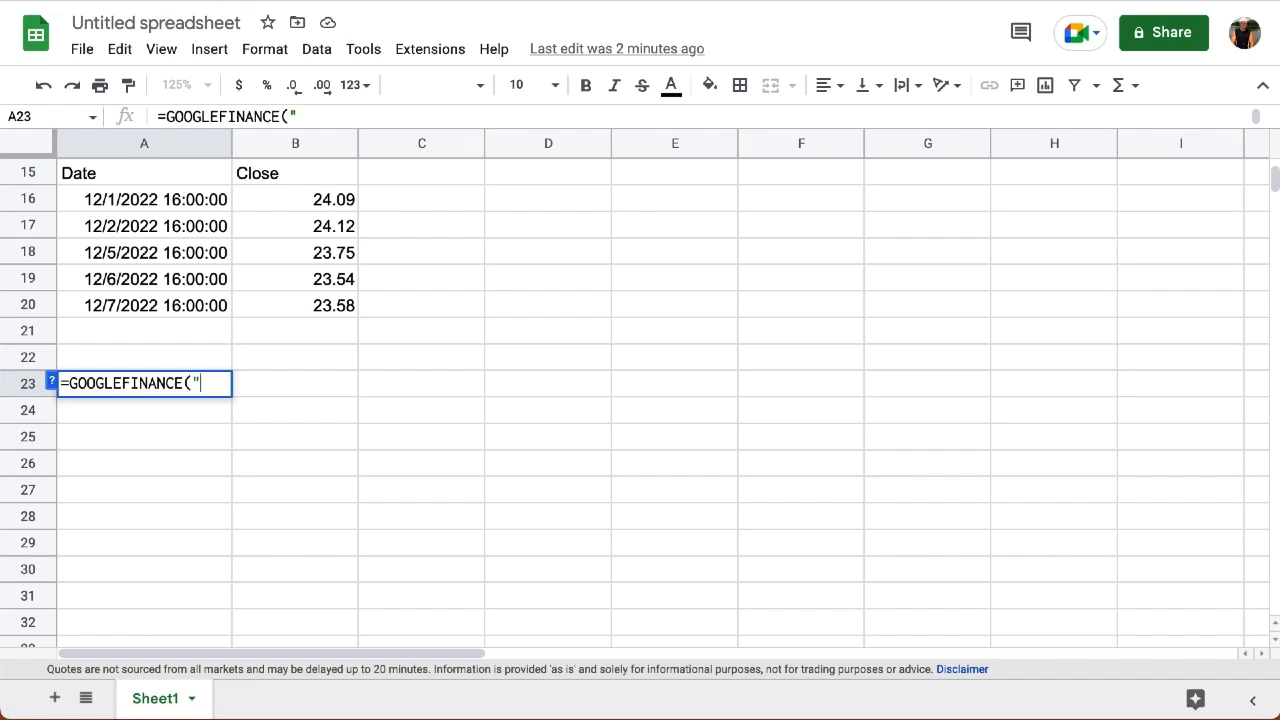
text(currenc)
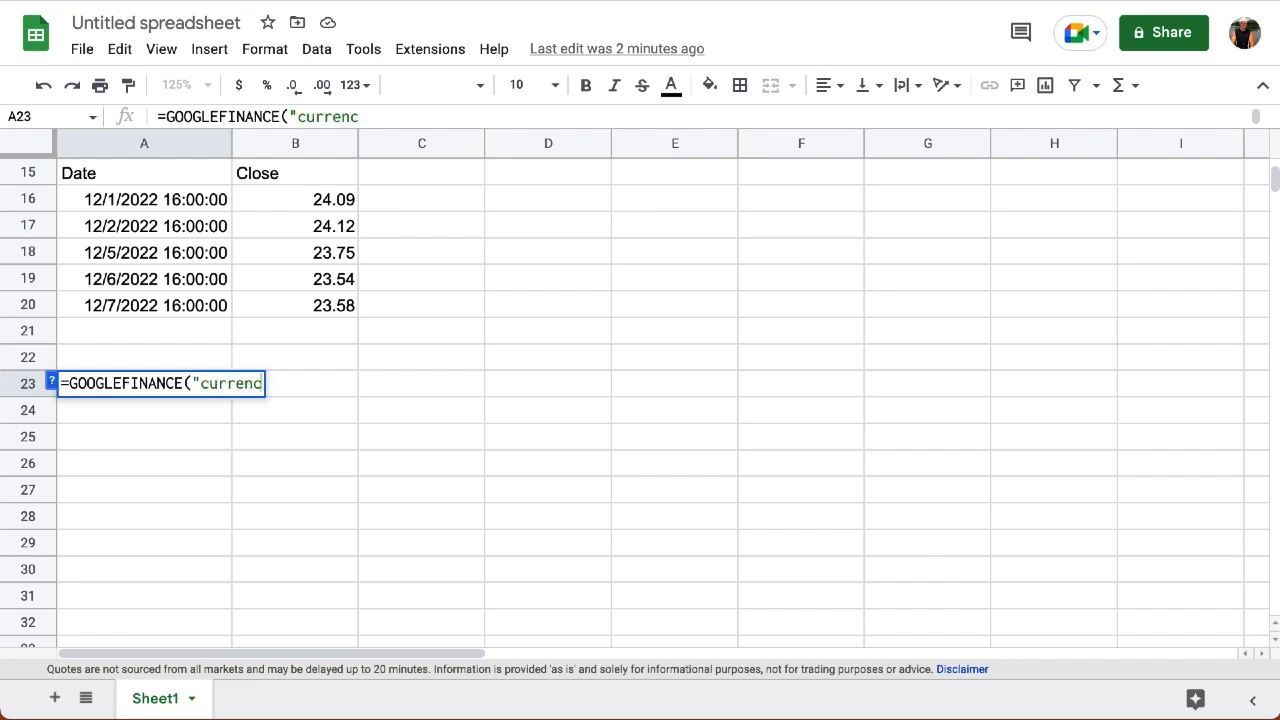
text(y:us)
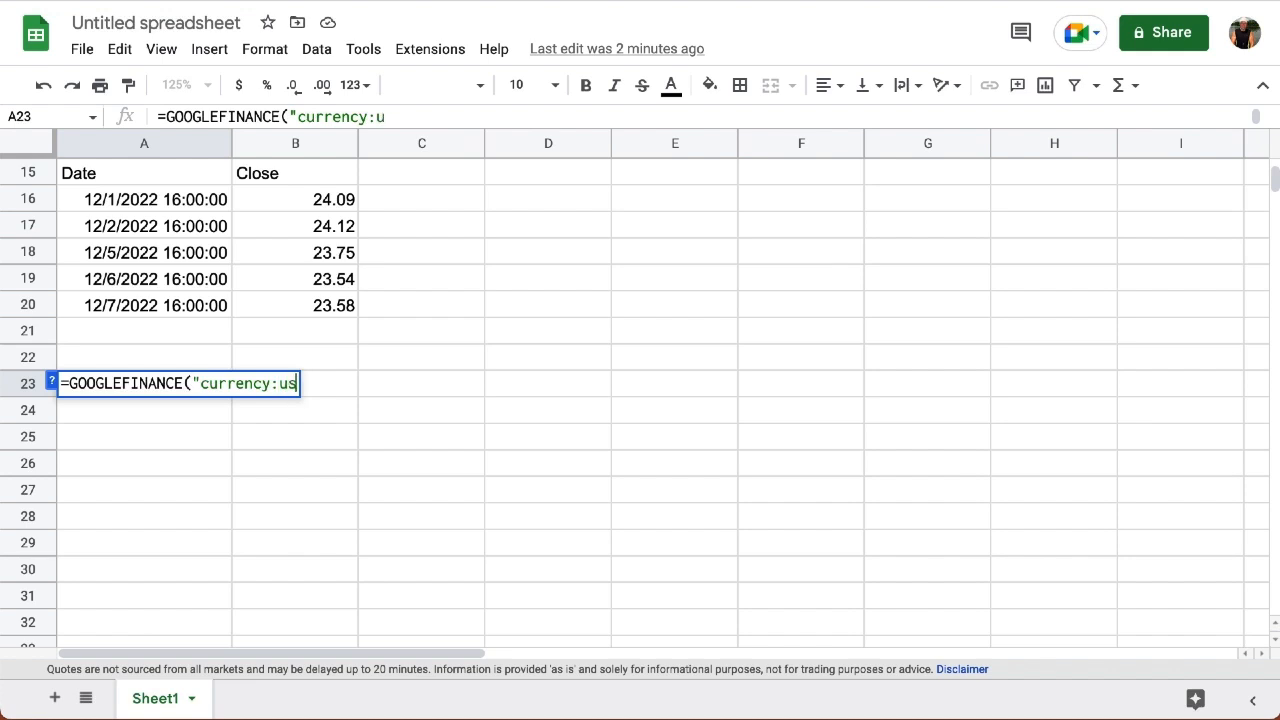
text(deur)
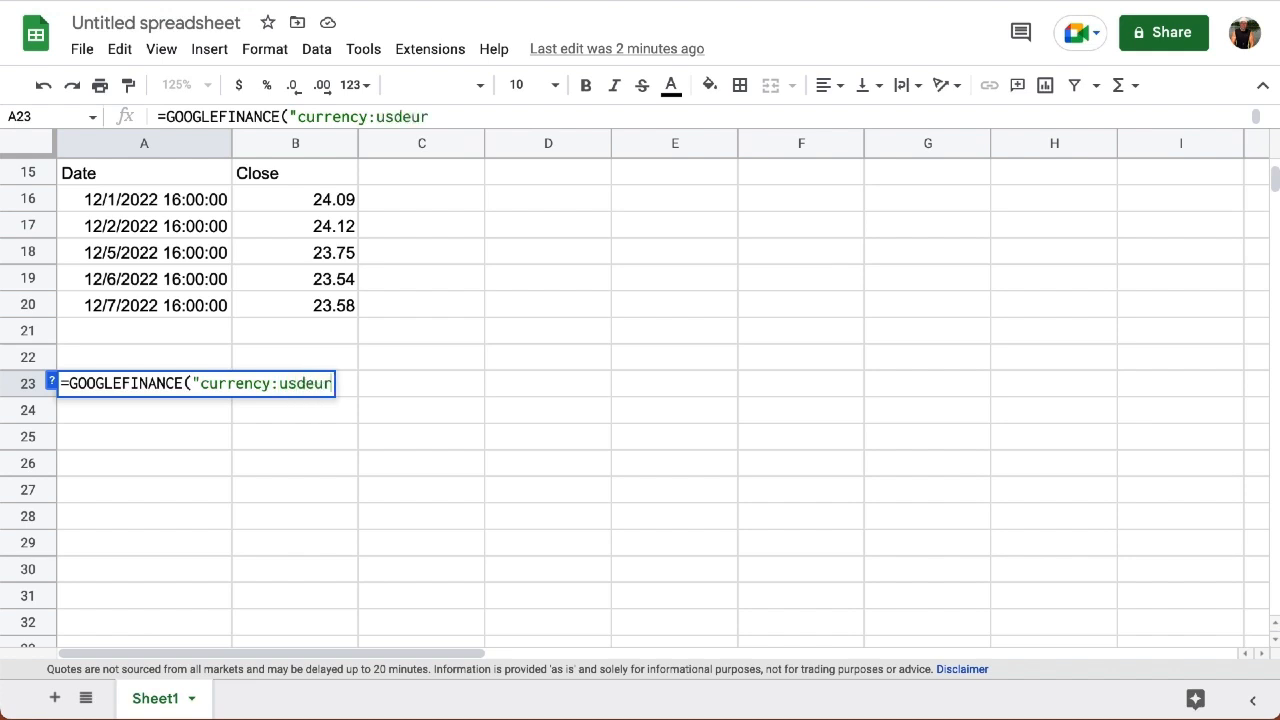
text("))
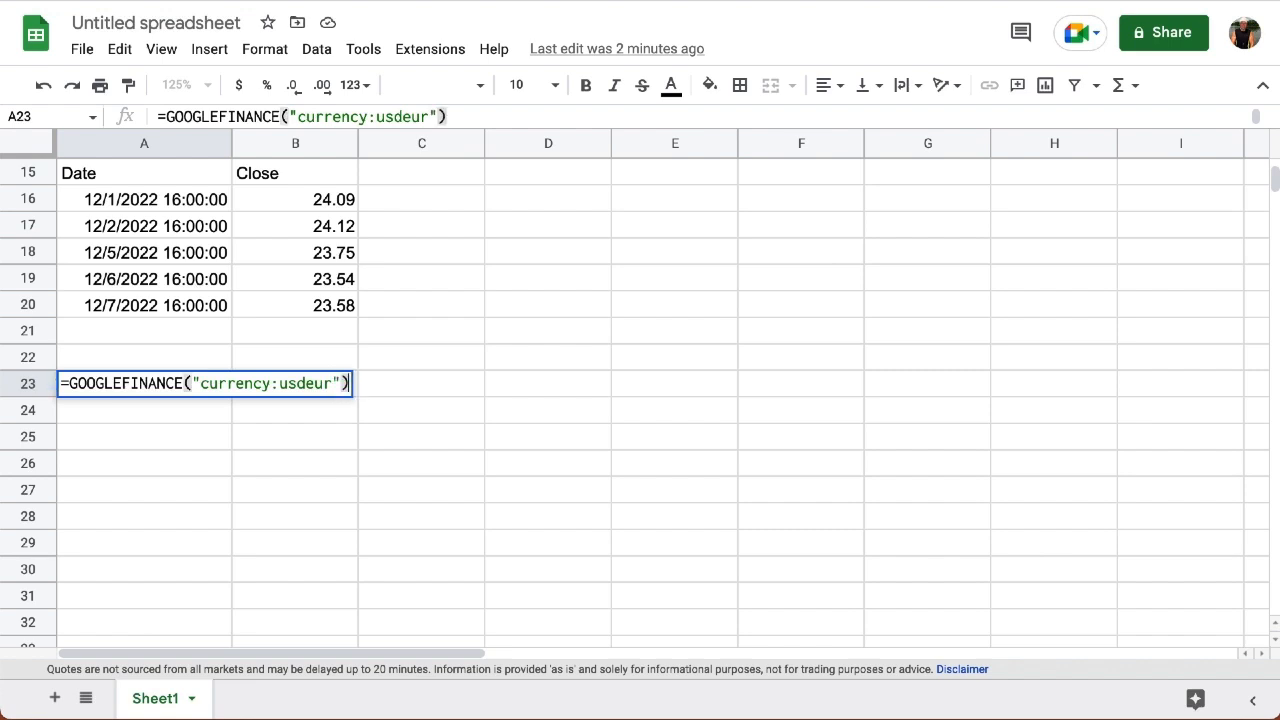
key(Return)
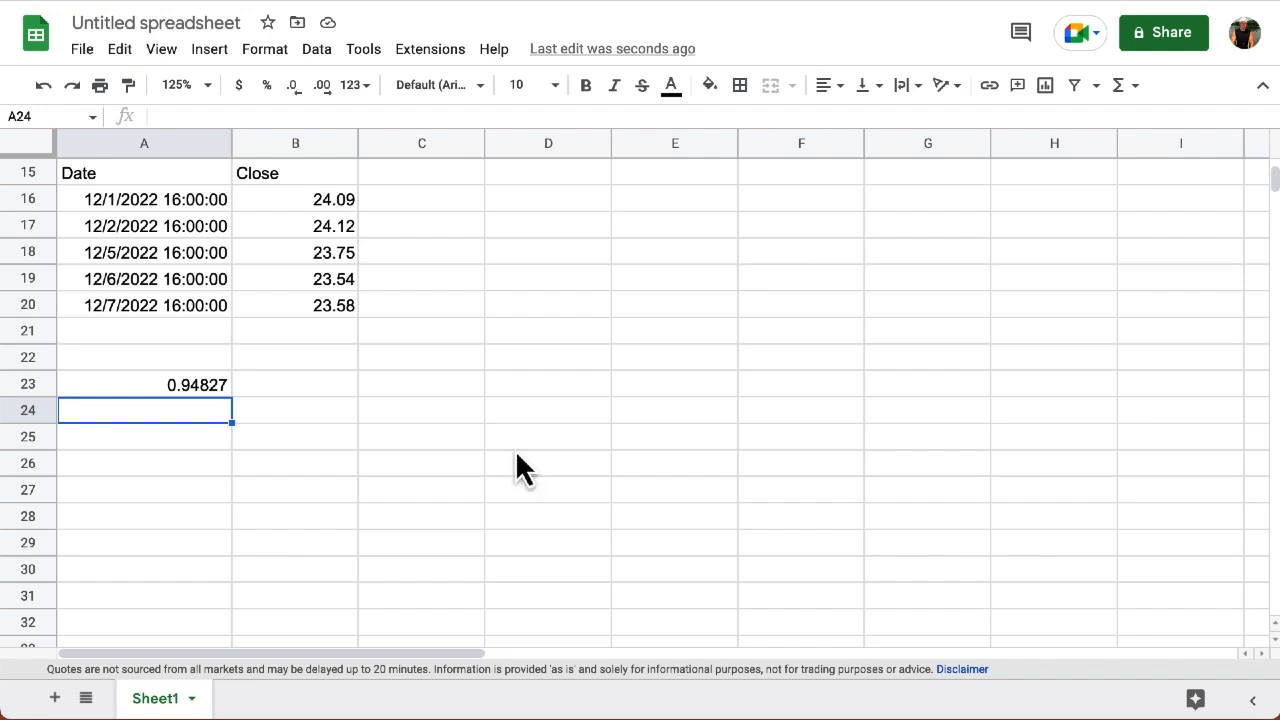
Step: Change the currency pair in A23's formula so it reads =GOOGLEFINANCE("currency:usdgbp")
double_click(145, 383)
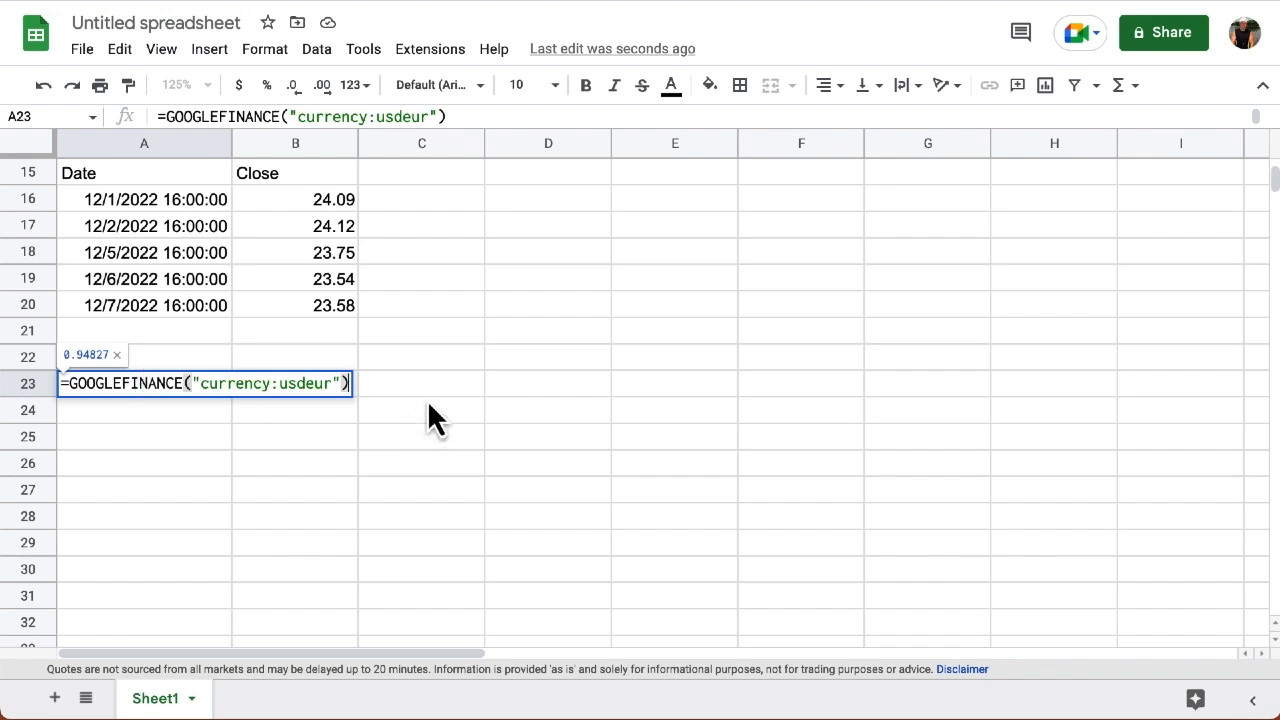
key(BackSpace)
key(BackSpace)
key(BackSpace)
key(BackSpace)
key(BackSpace)
key(BackSpace)
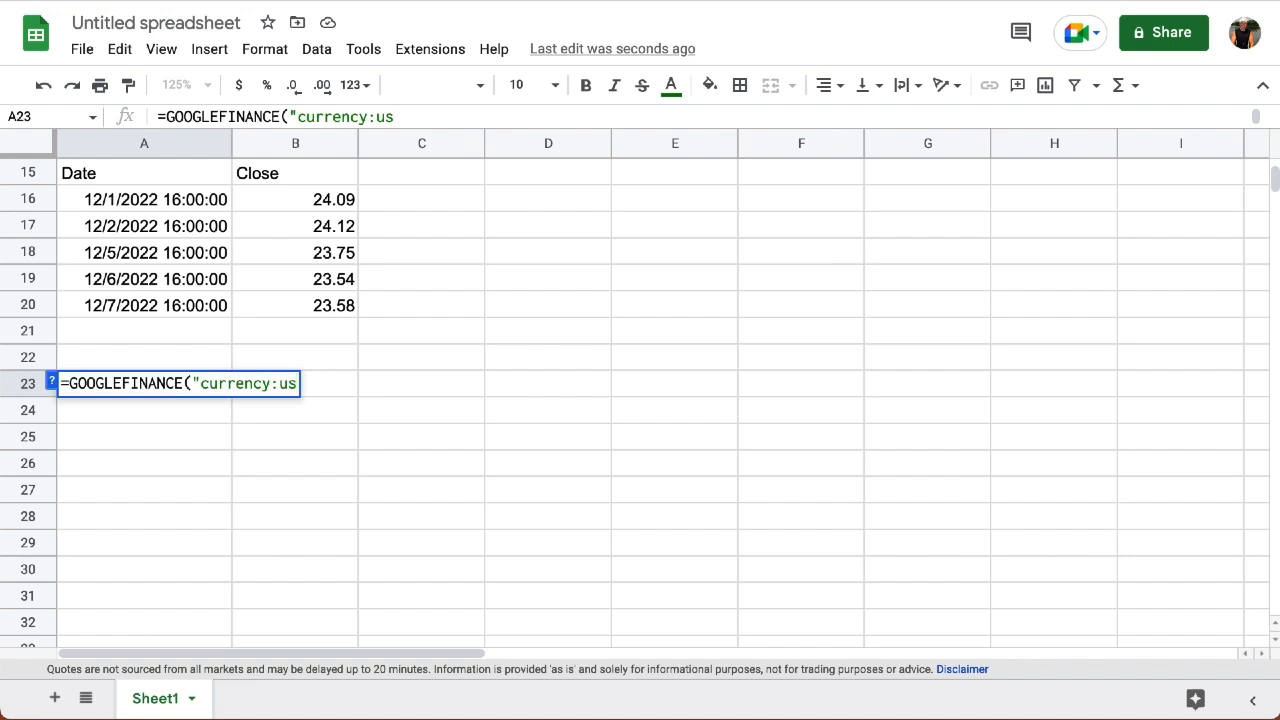
text(dgb)
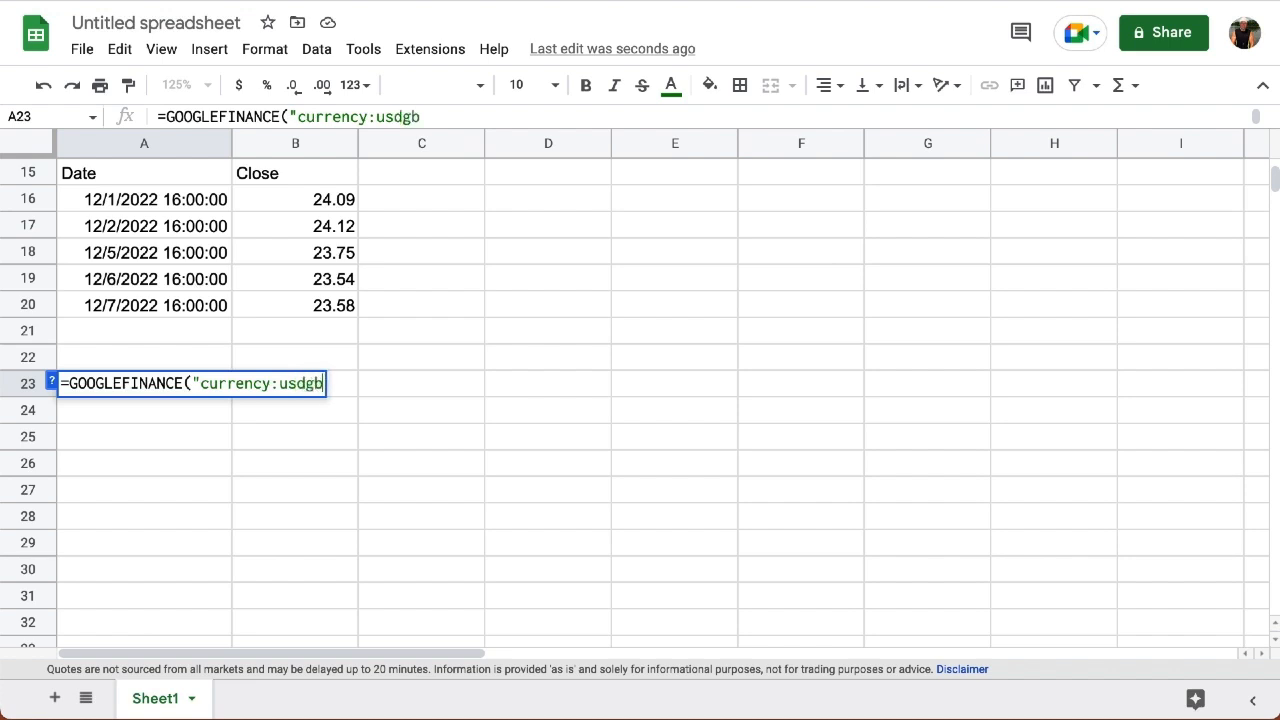
text(p"))
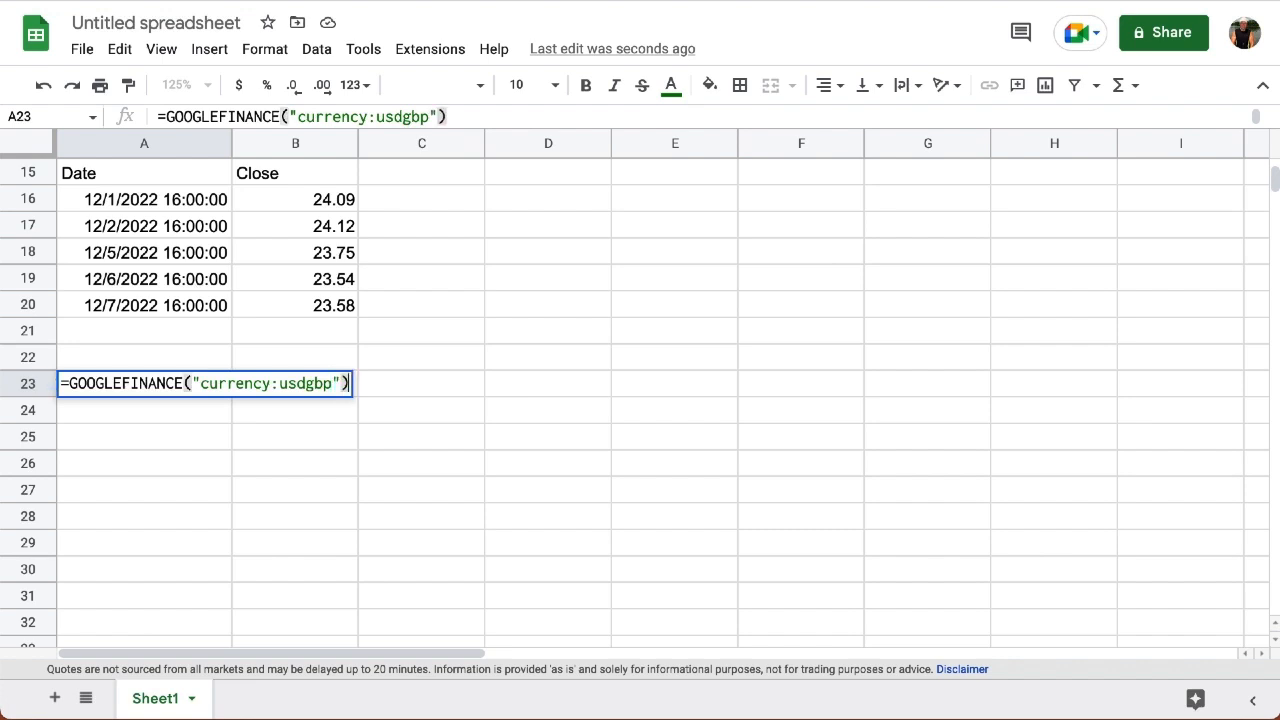
key(Return)
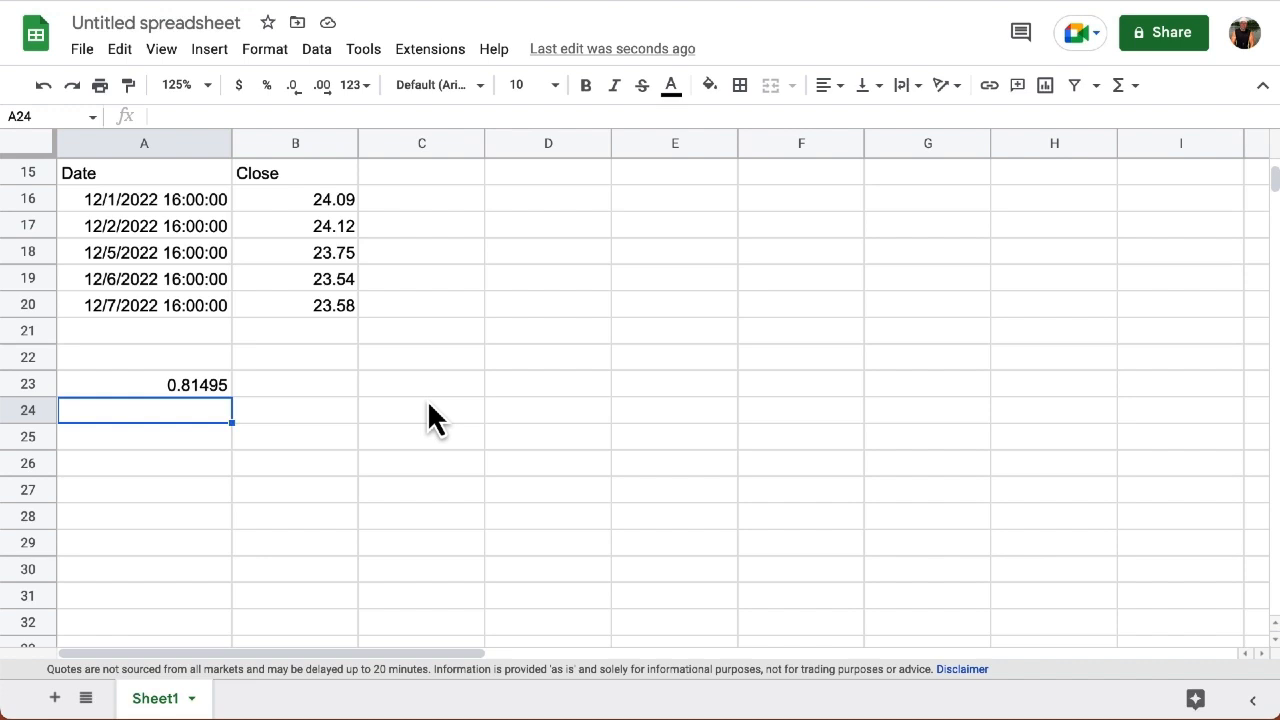
Step: Change the currency pair in A23's GOOGLEFINANCE formula to usdjpy and add "price" as the attribute argument
double_click(148, 384)
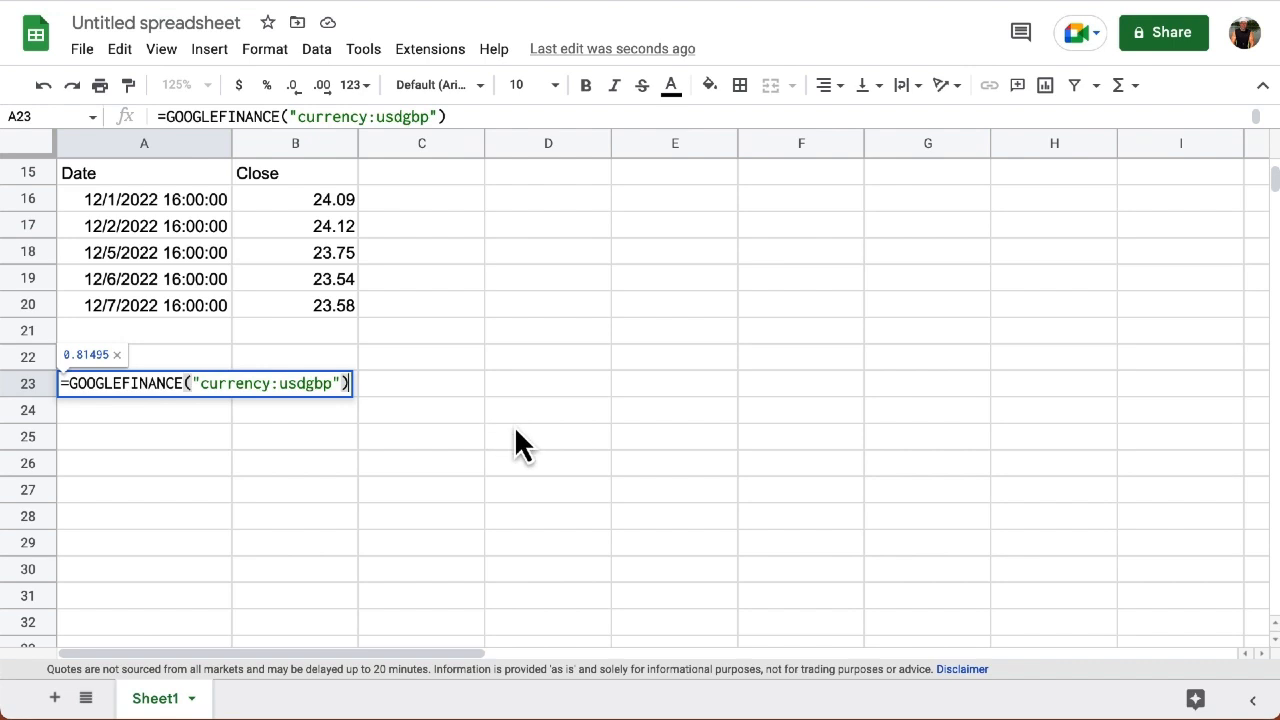
key(BackSpace)
key(BackSpace)
key(BackSpace)
key(BackSpace)
key(BackSpace)
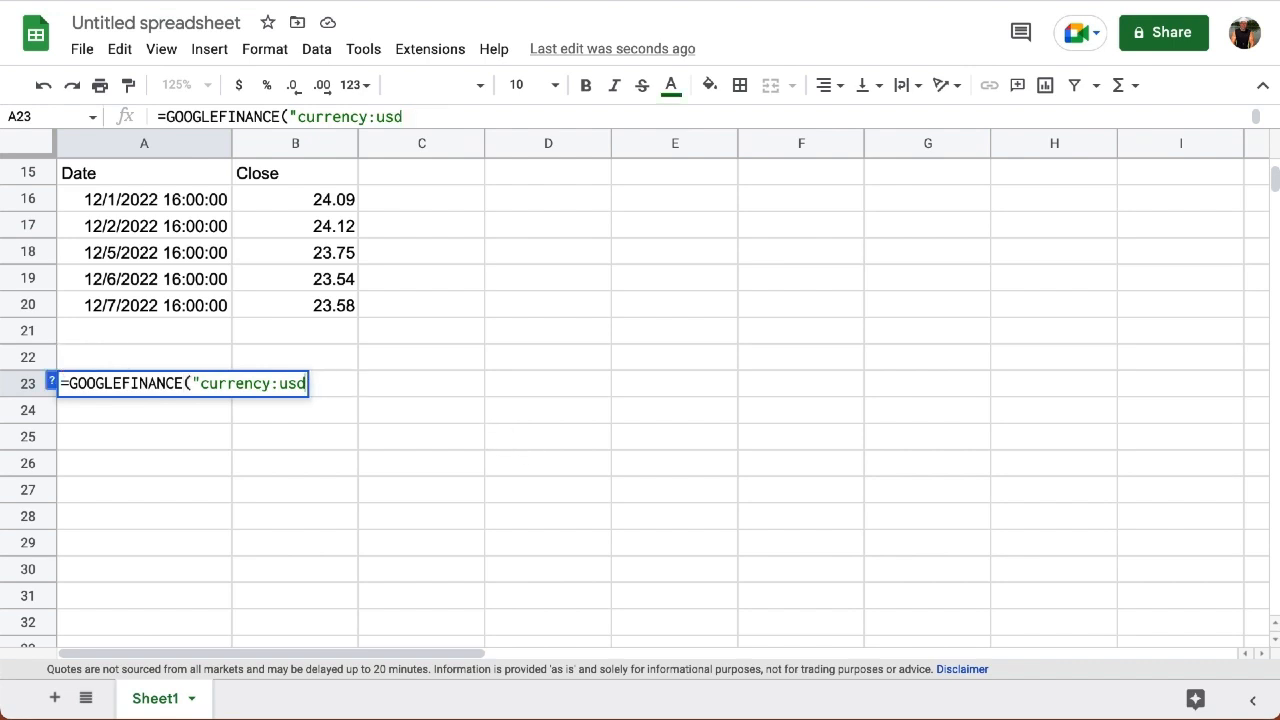
text(jpg)
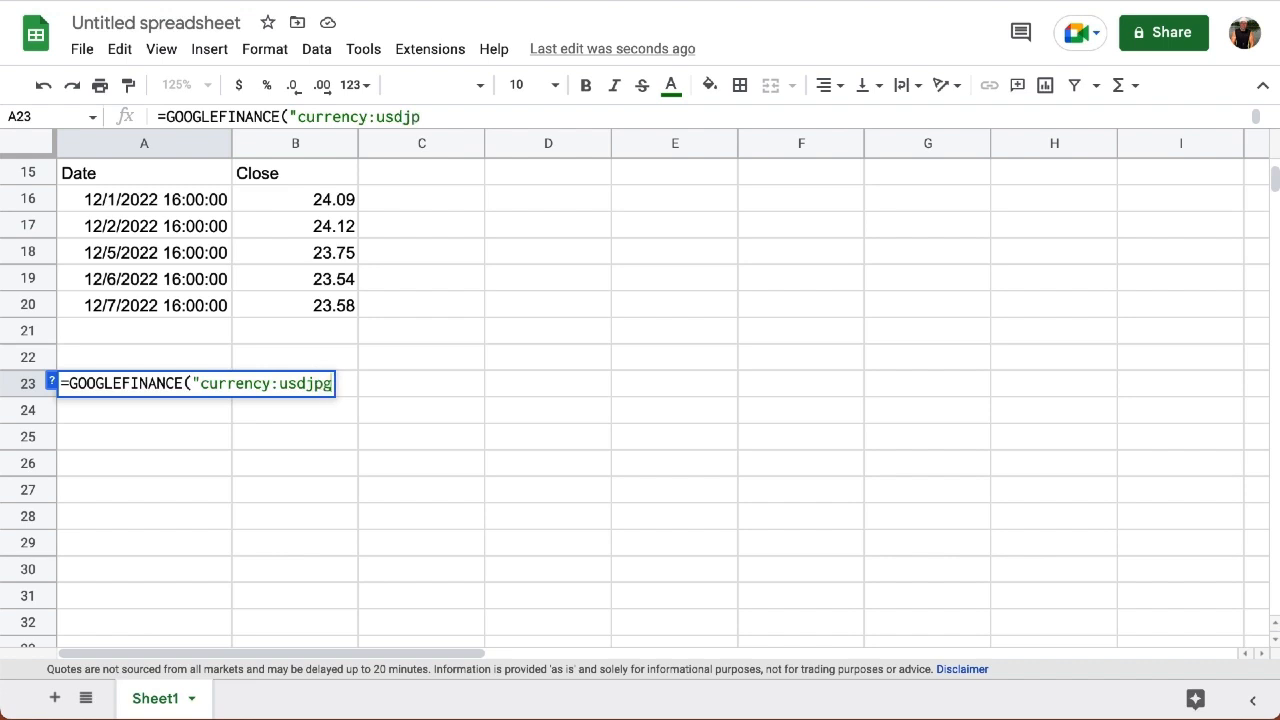
key(BackSpace)
text(y", "p)
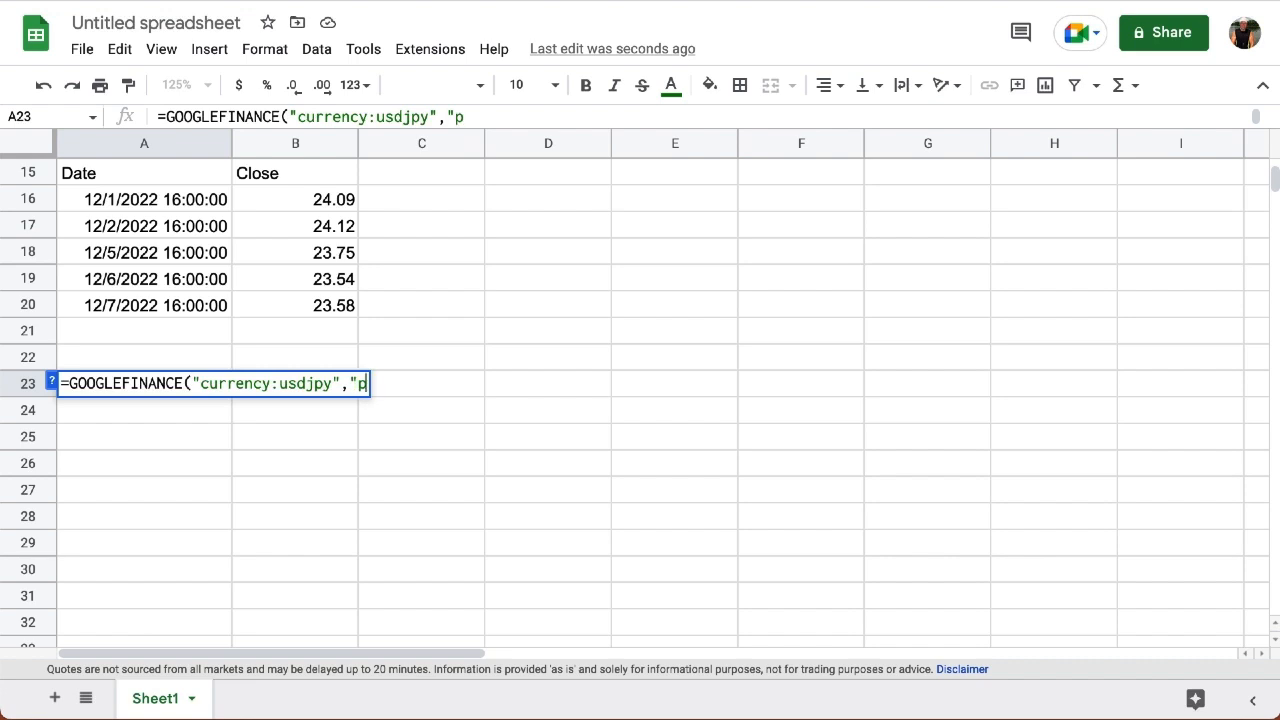
text(rice")
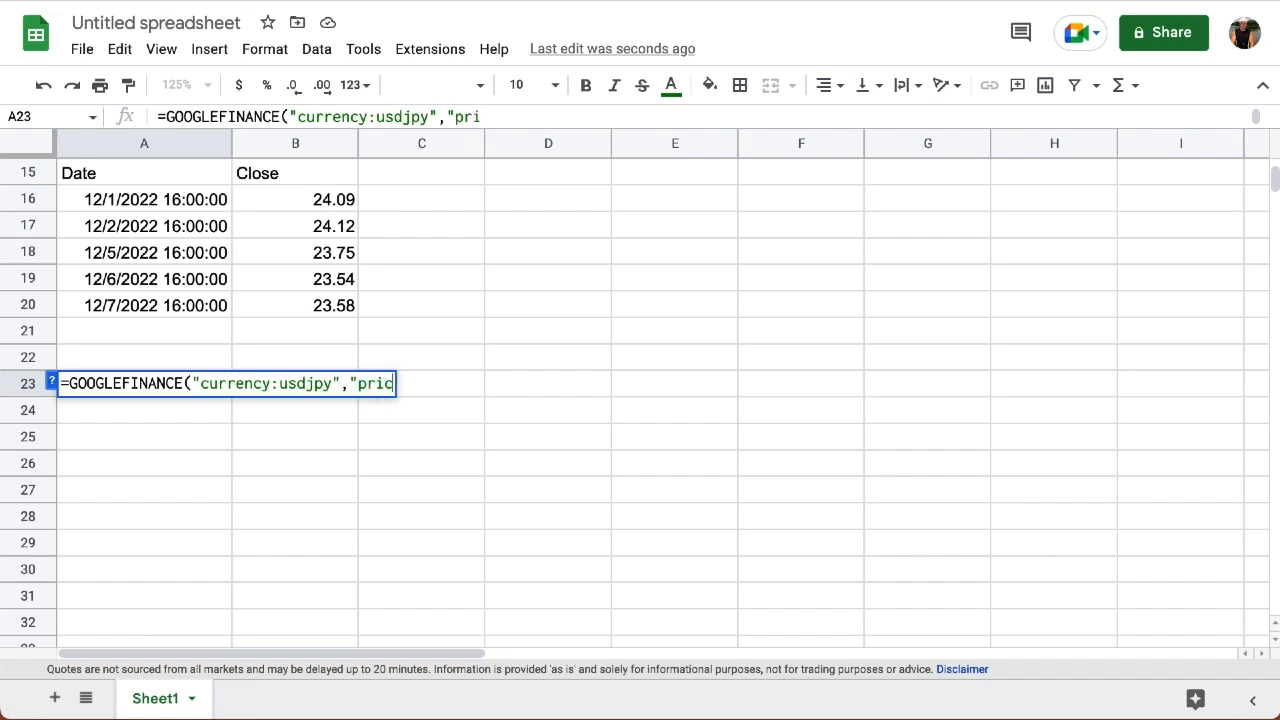
Step: Add "12/1/2022" as the start date argument after "price" in A23 and close the formula
text(,)
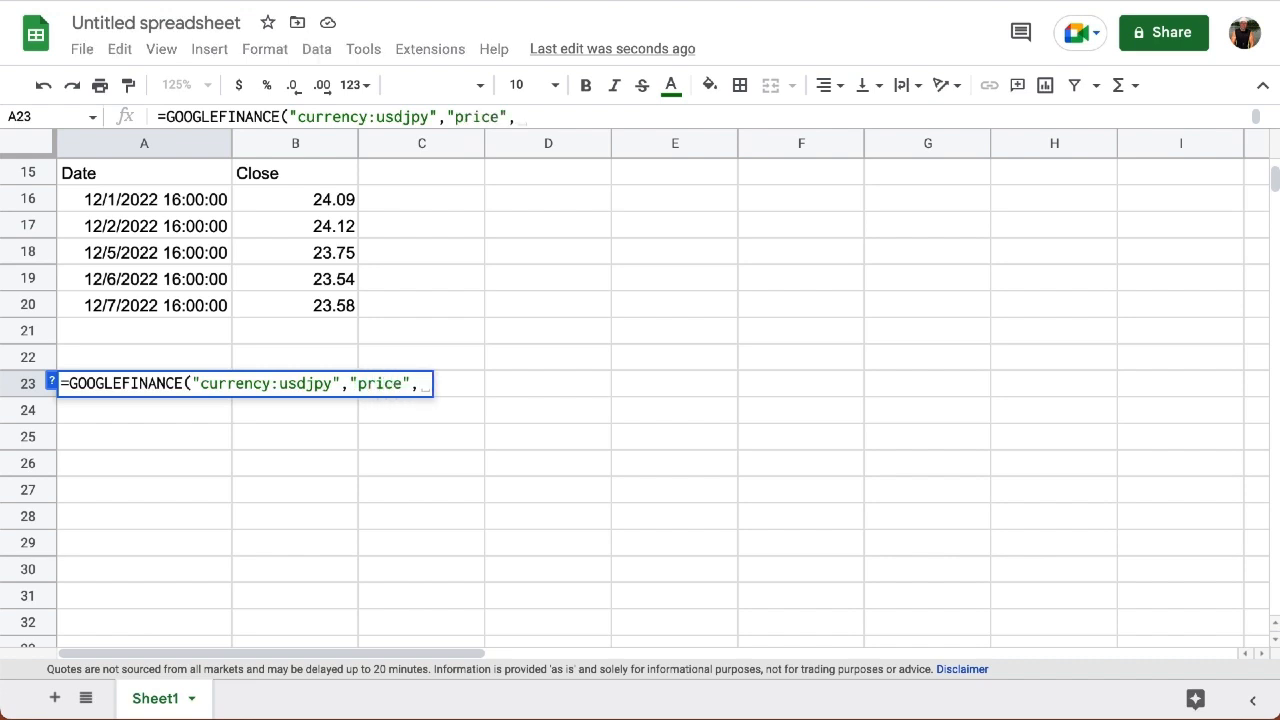
text(")
text(12/)
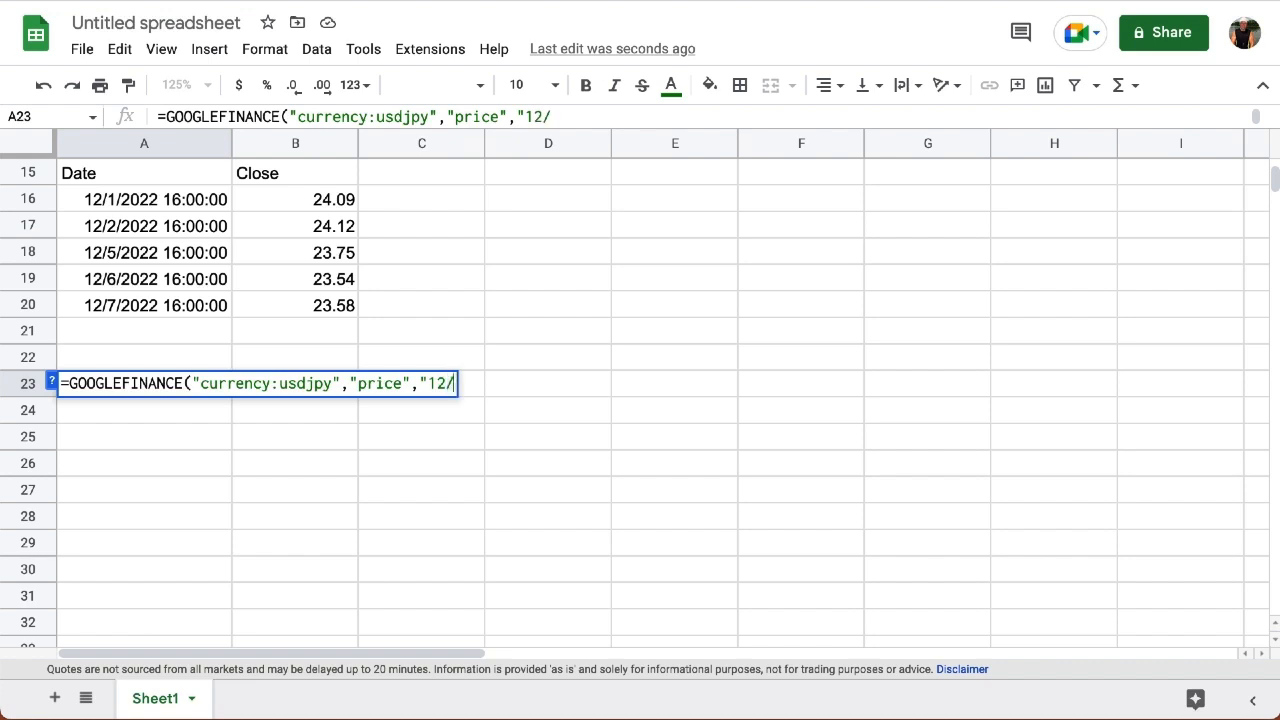
text(1/202)
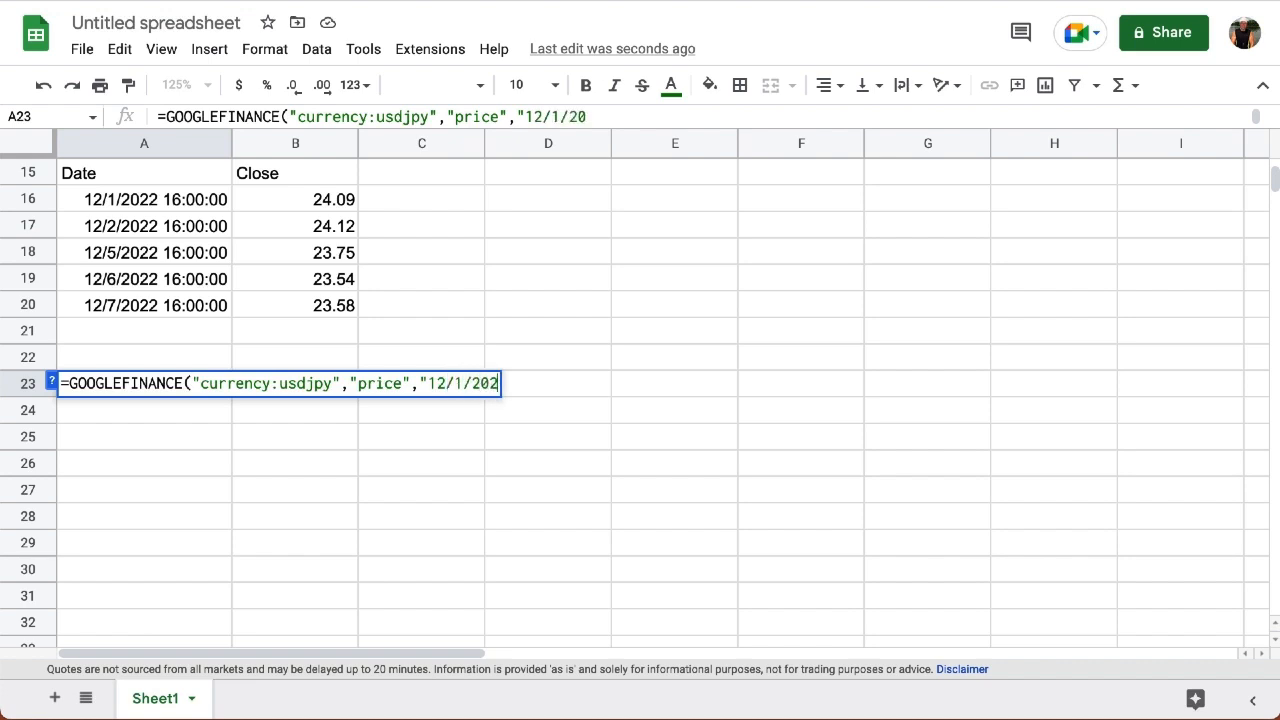
text(2"))
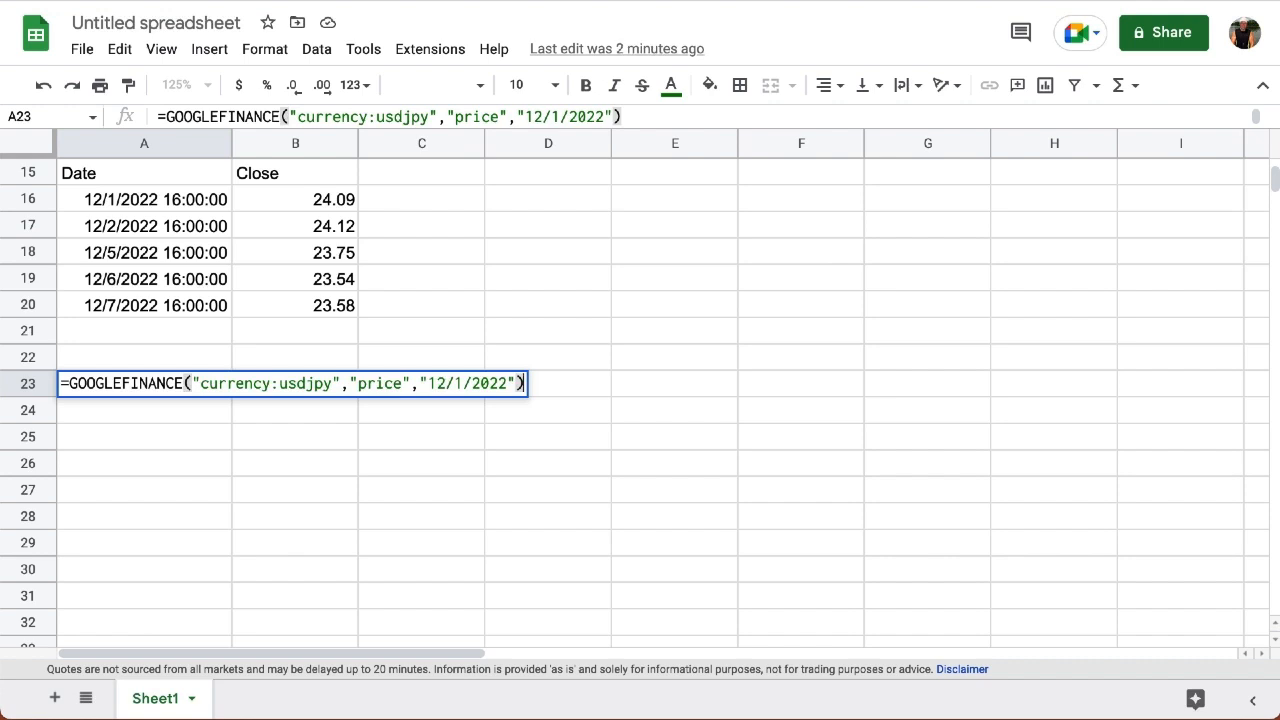
key(Return)
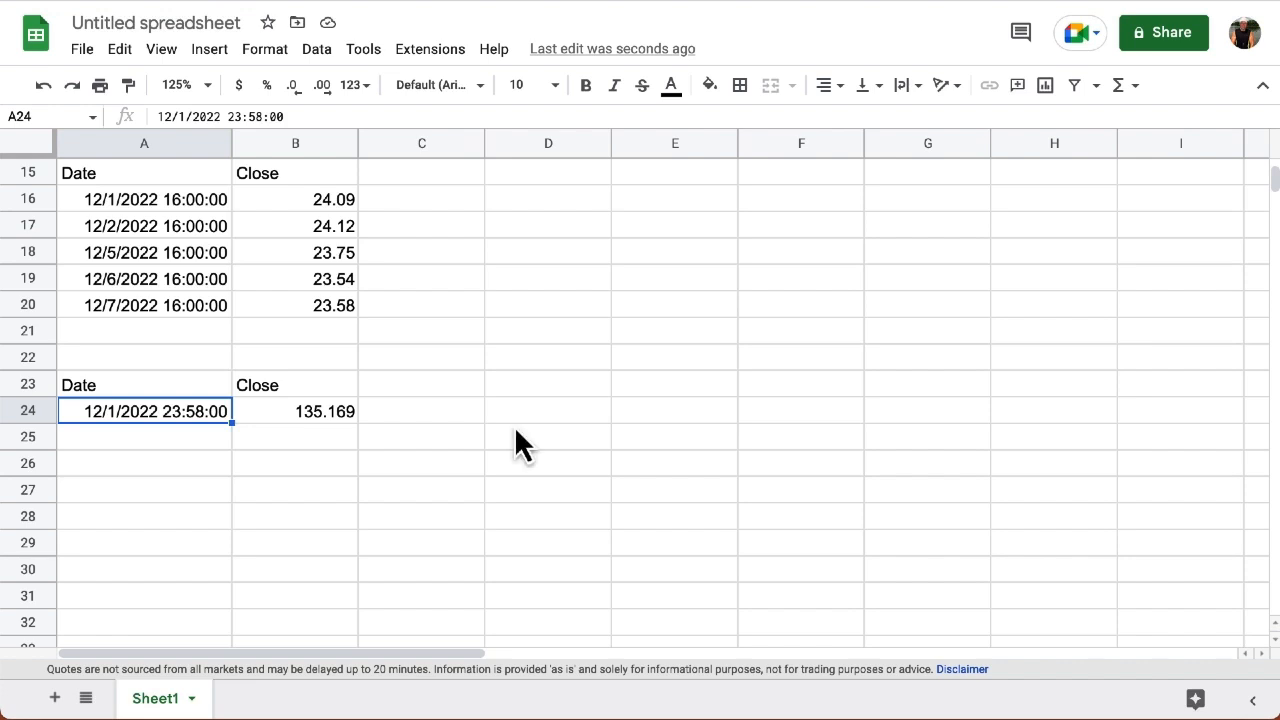
Step: Extend the currency formula in A23 with 10 as the number-of-days argument after the start date
double_click(178, 383)
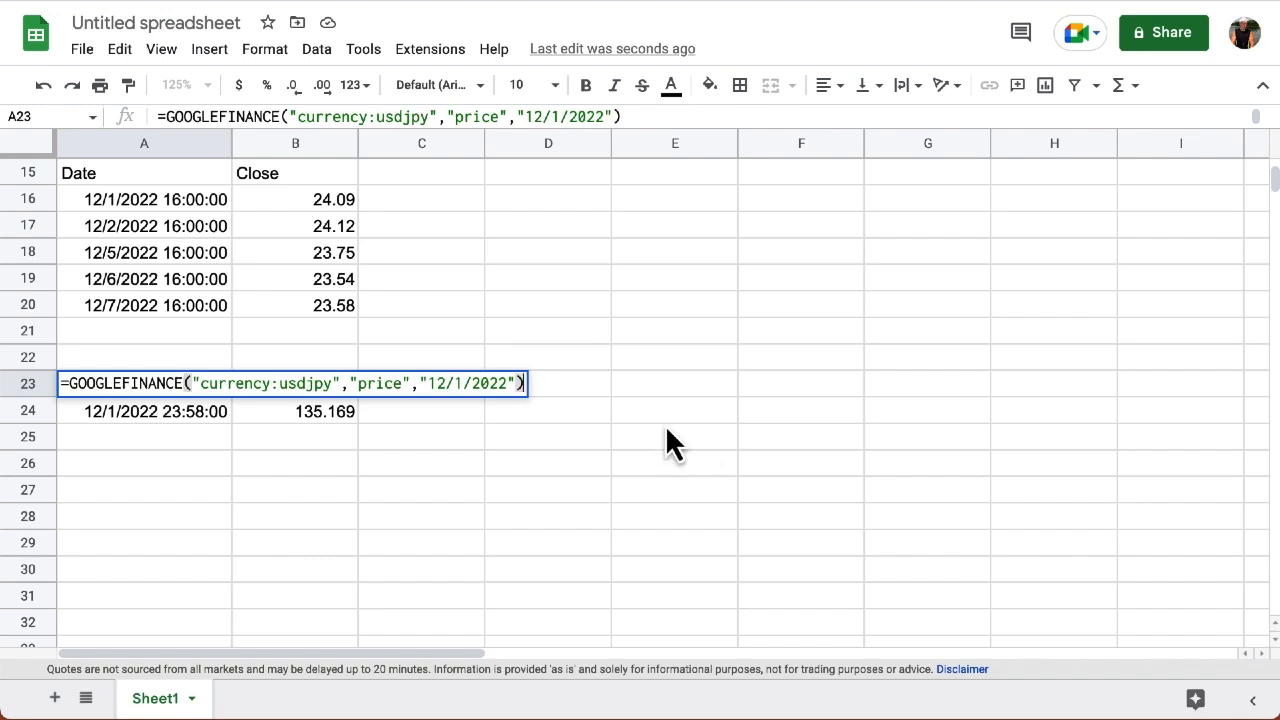
key(BackSpace)
text(, )
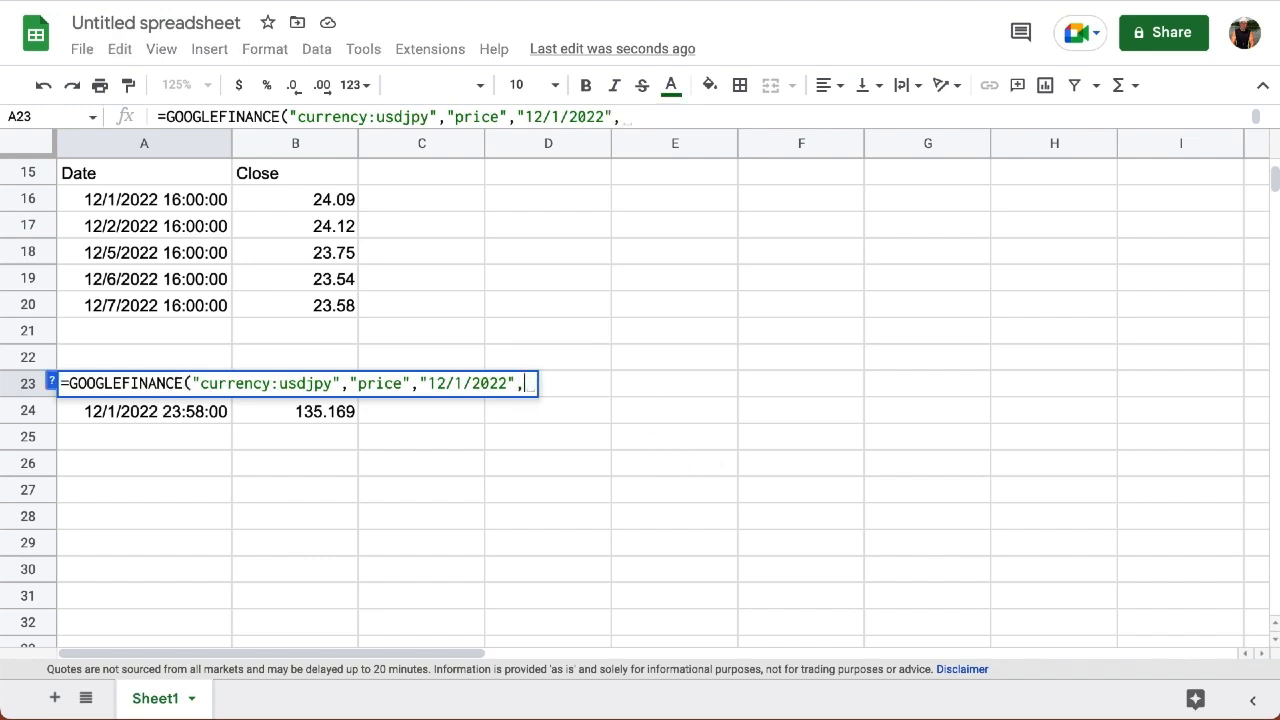
text(10))
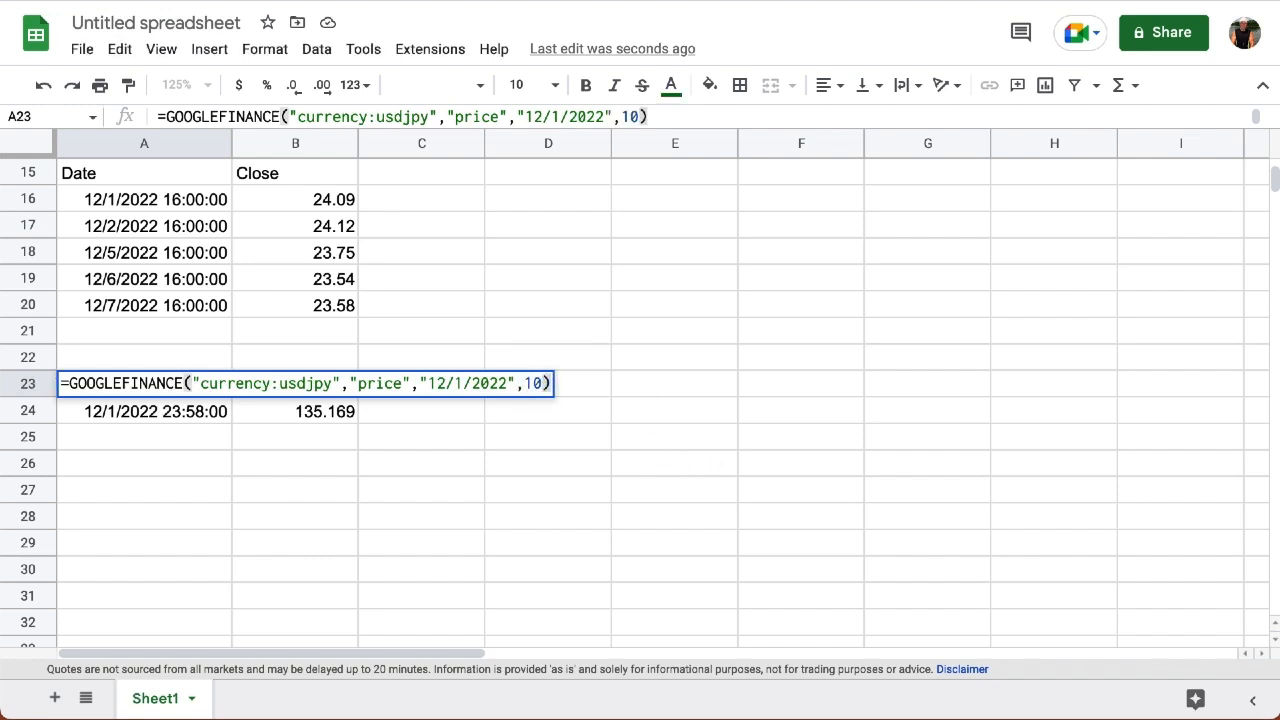
key(Return)
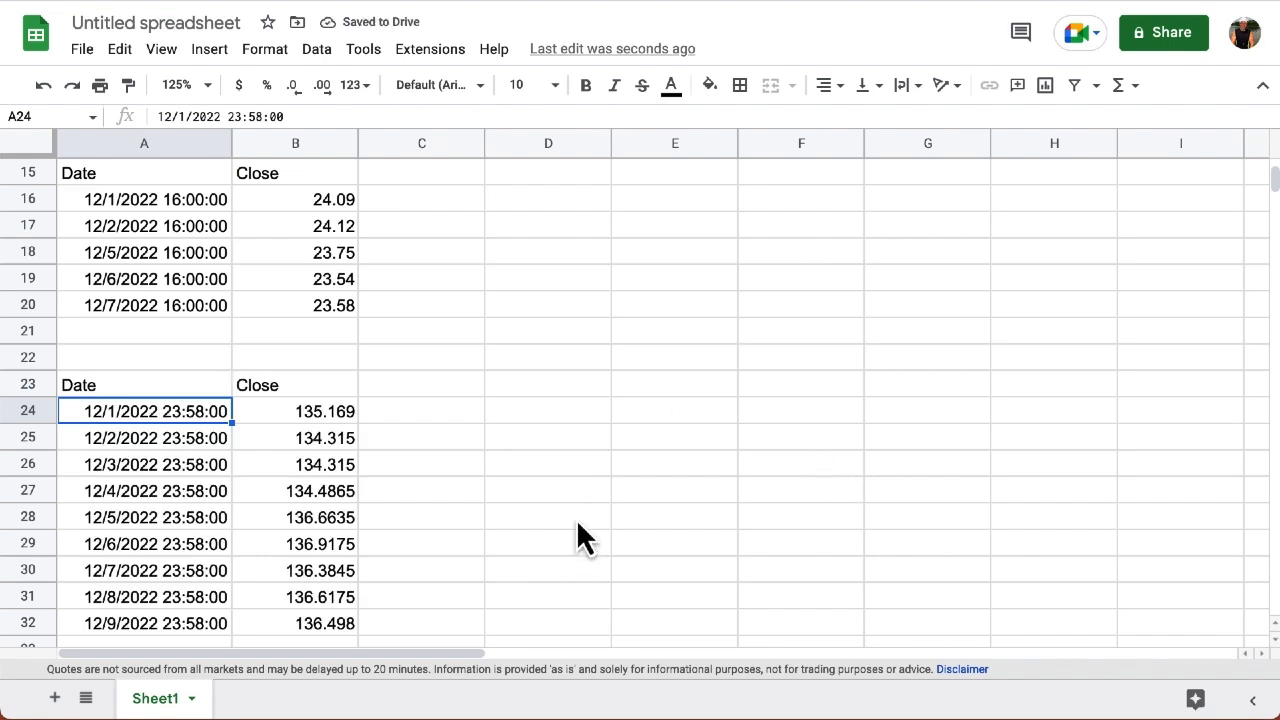
Step: Remove the number-of-days argument from A23's currency formula and change its start date to "11/1/2022"
scroll(578, 524, down, 1)
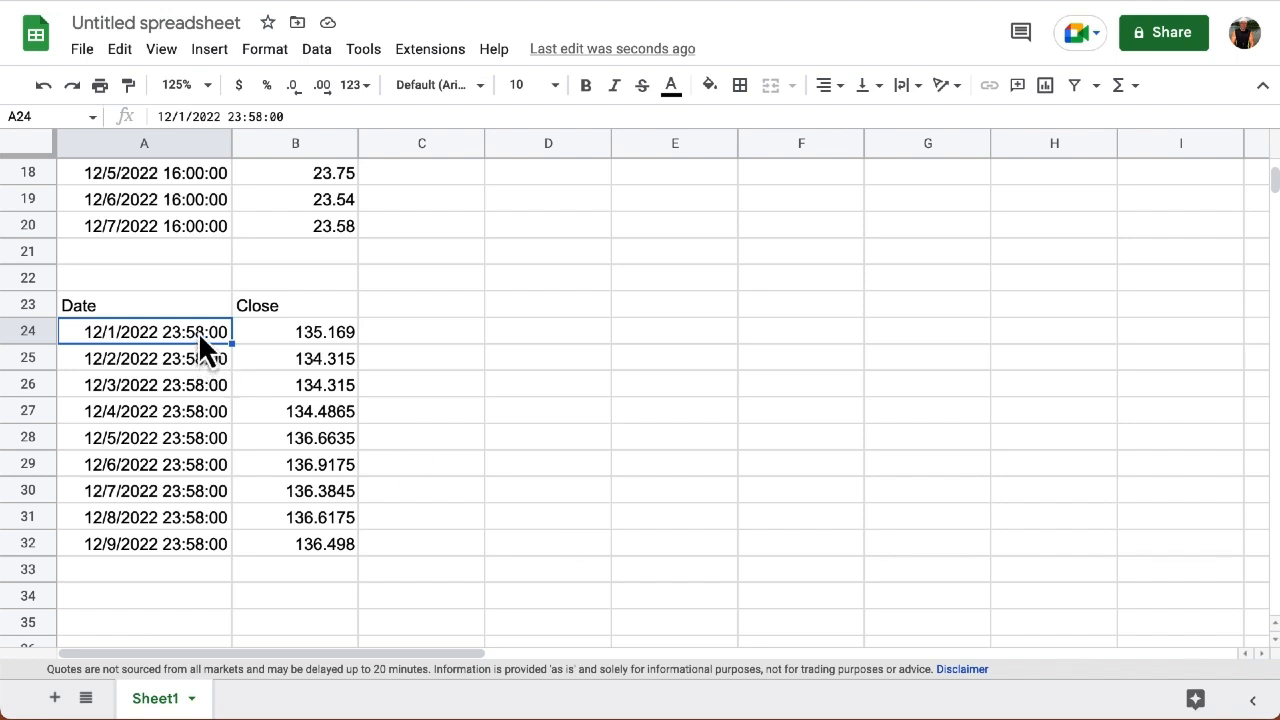
double_click(187, 300)
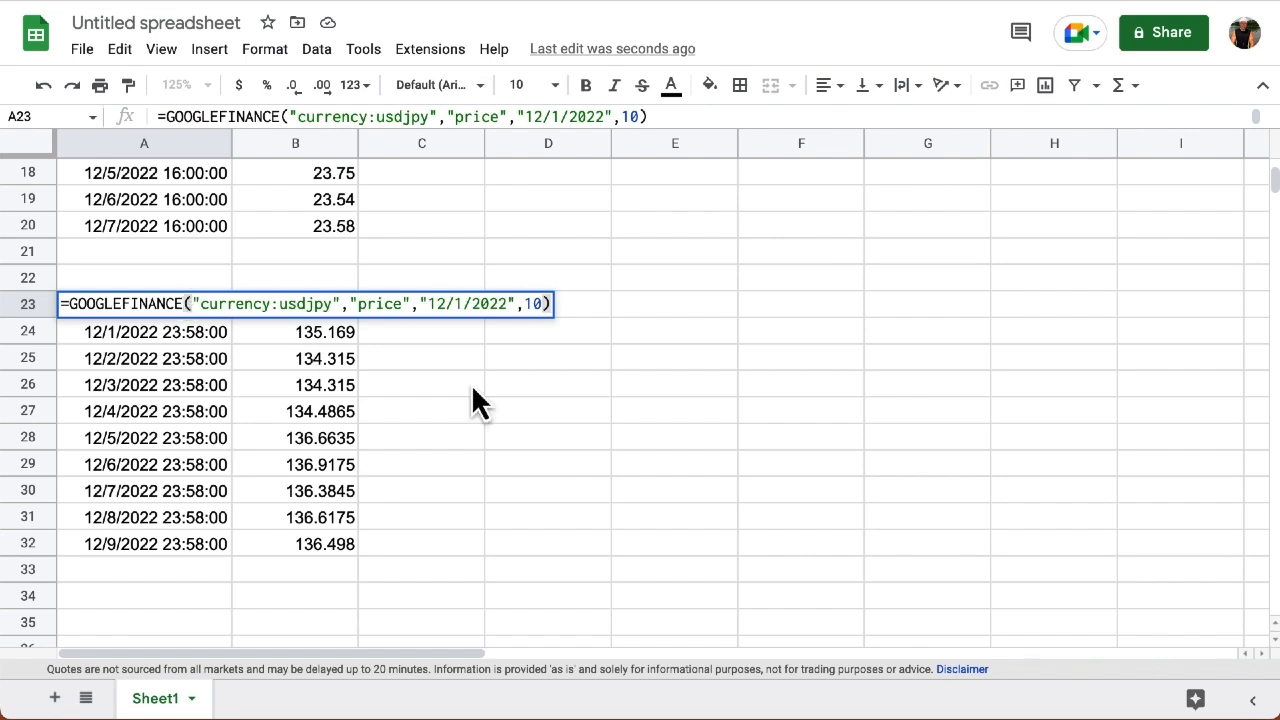
key(BackSpace)
key(BackSpace)
key(BackSpace)
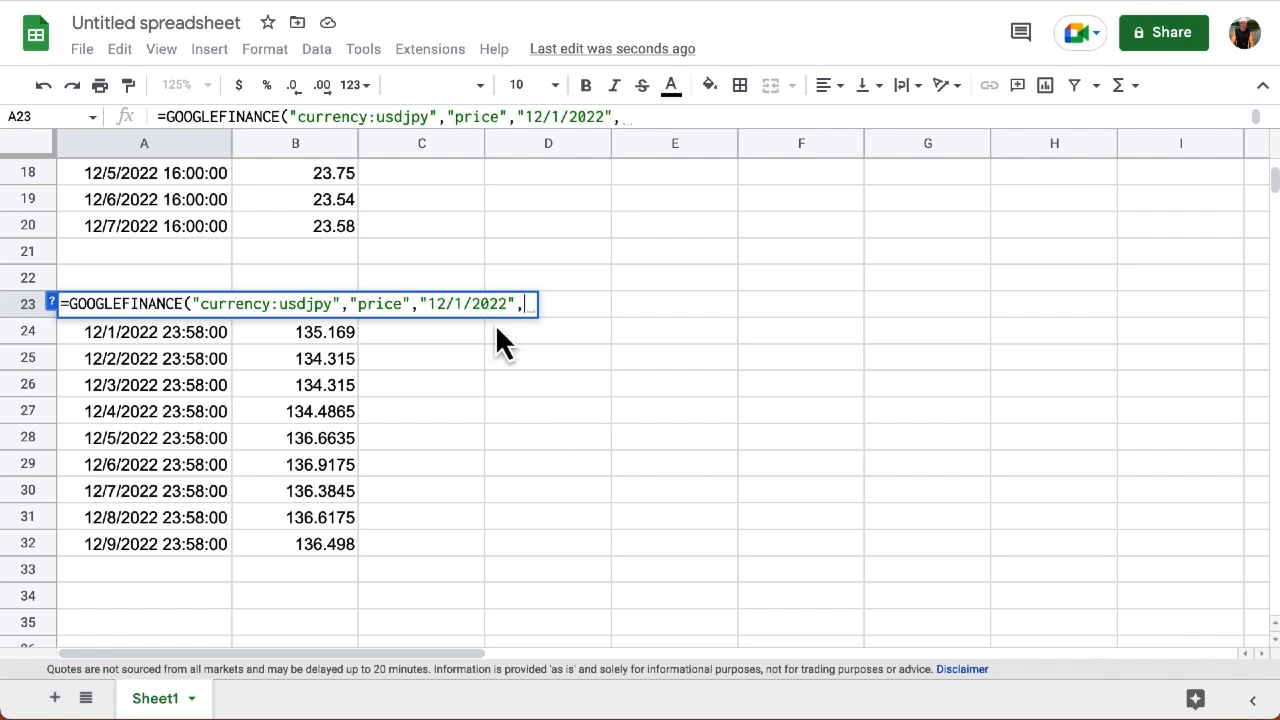
key(BackSpace)
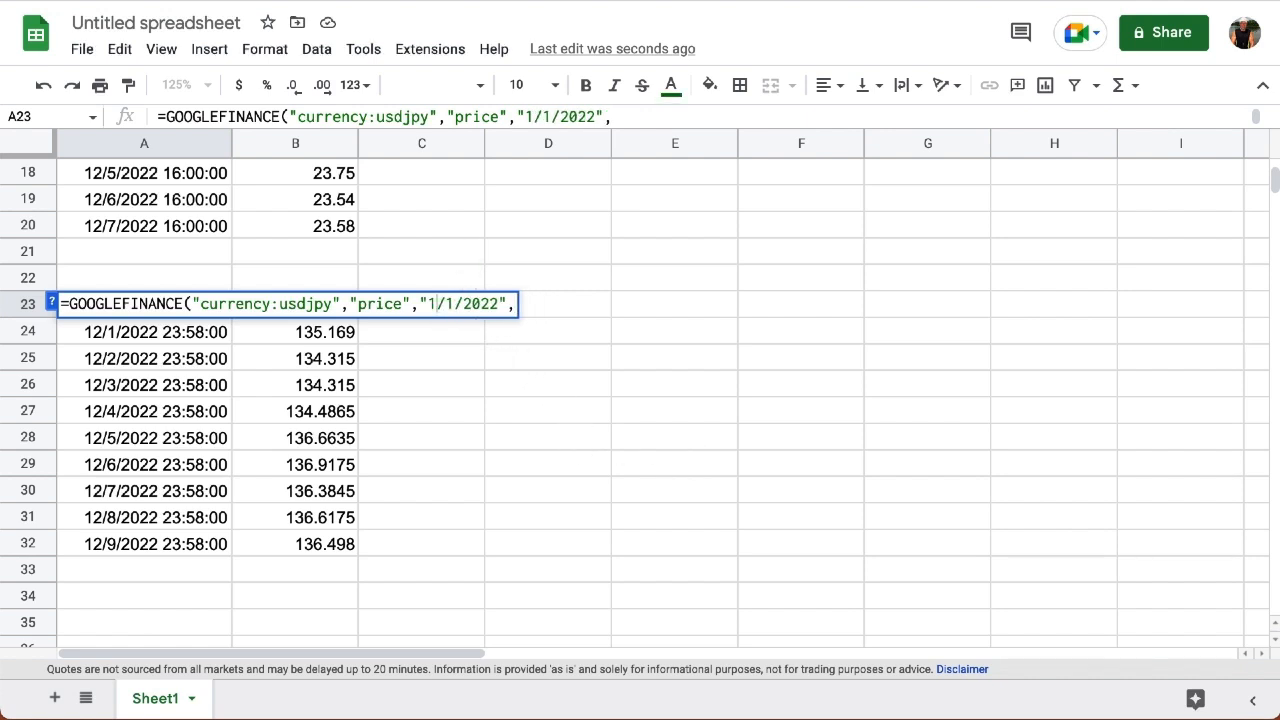
text(1/2022",)
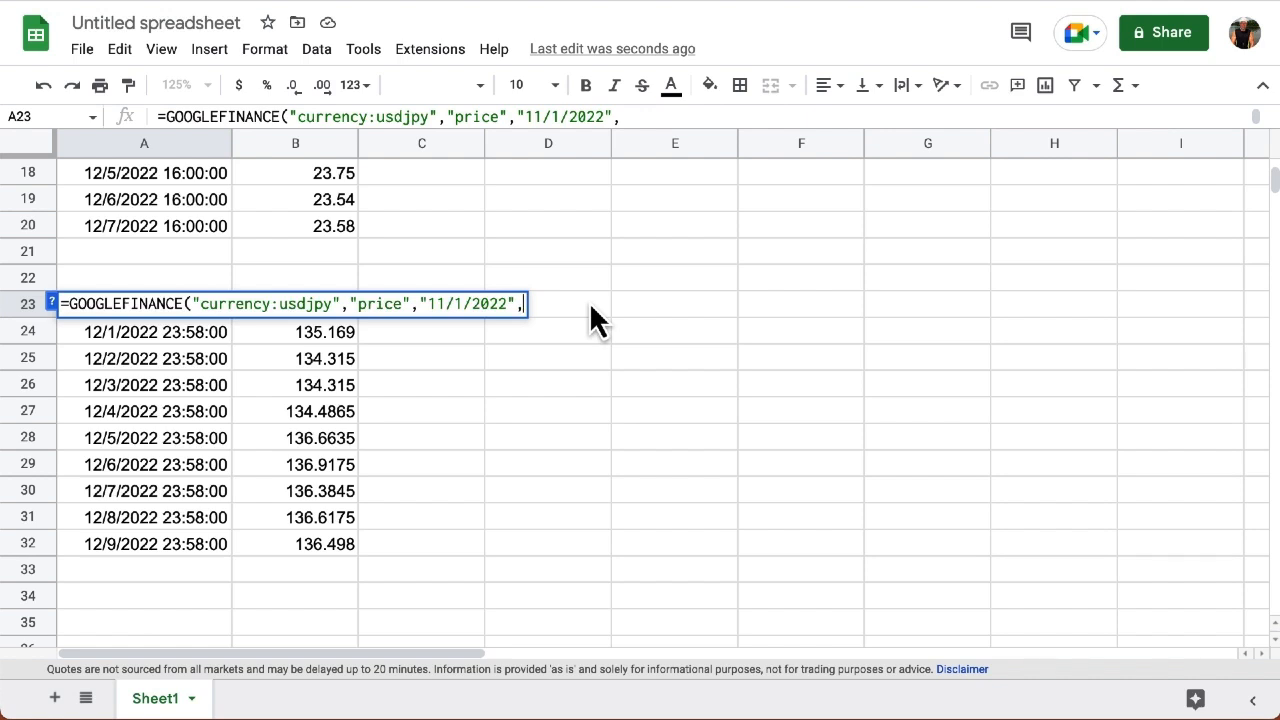
Step: Add "12/1/2022" as the end date argument in A23's currency formula, close the parenthesis and enter it
text(")
text(12)
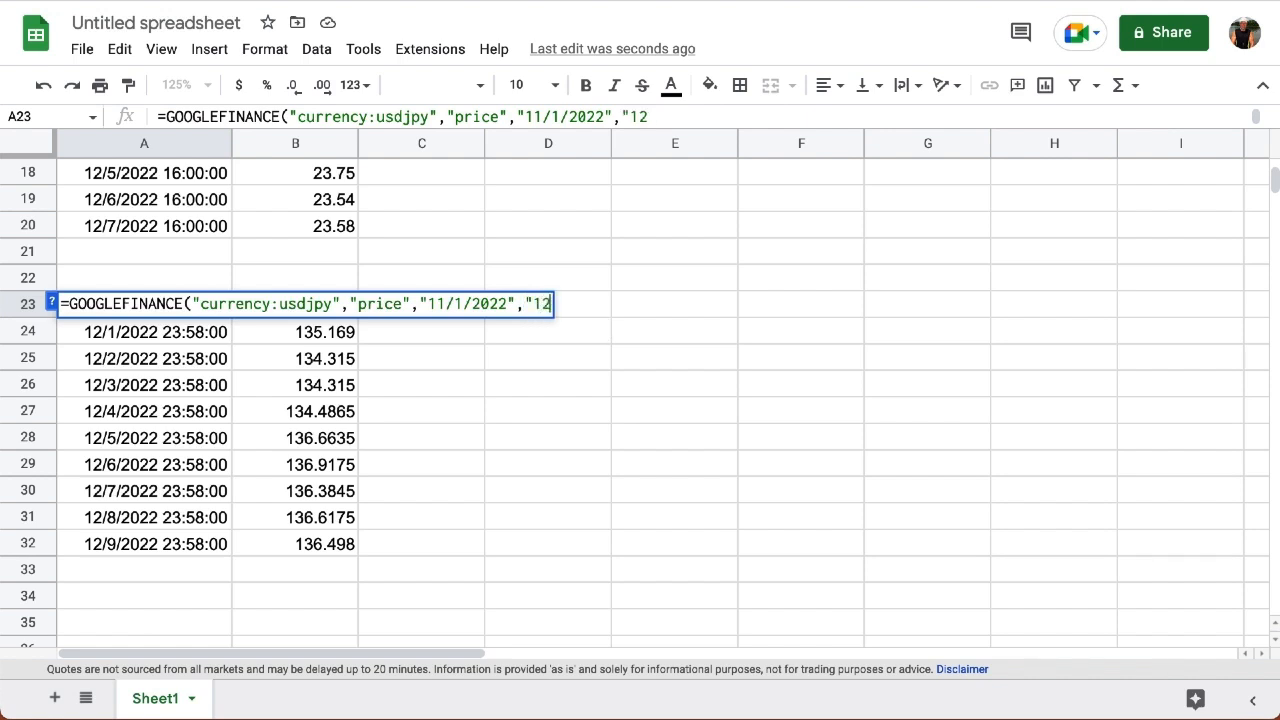
text(/1/202)
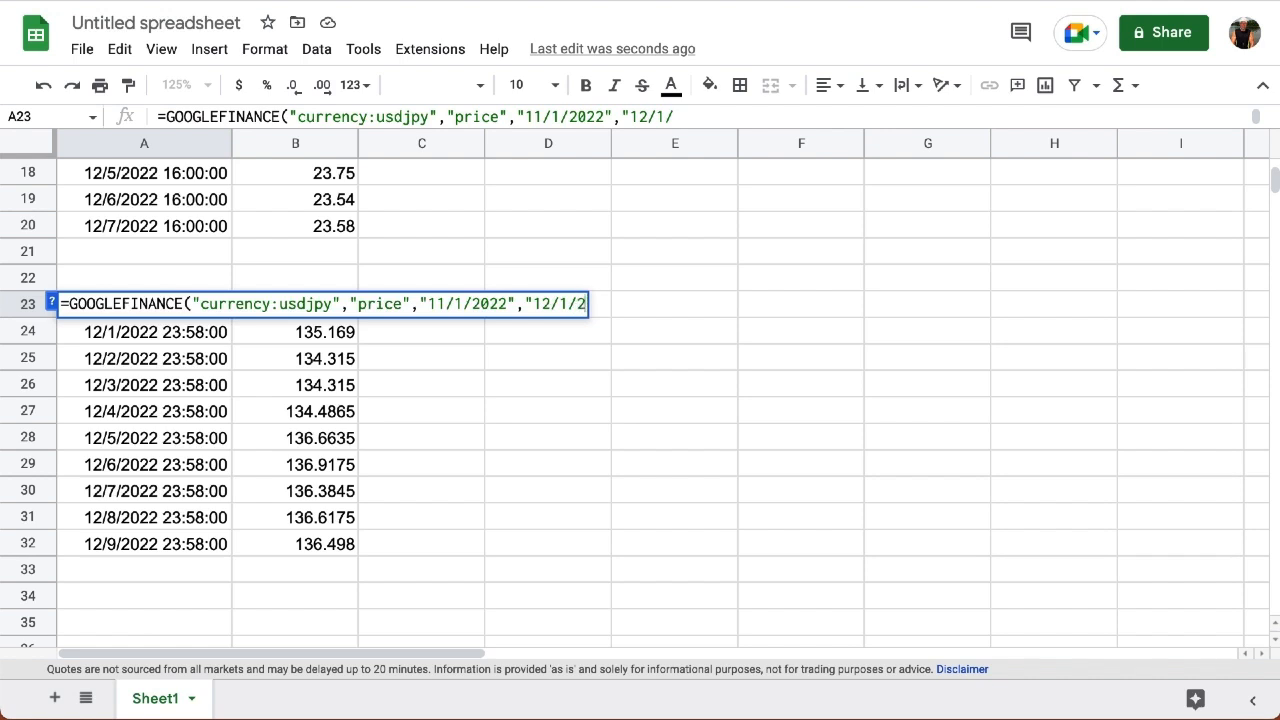
text(2)
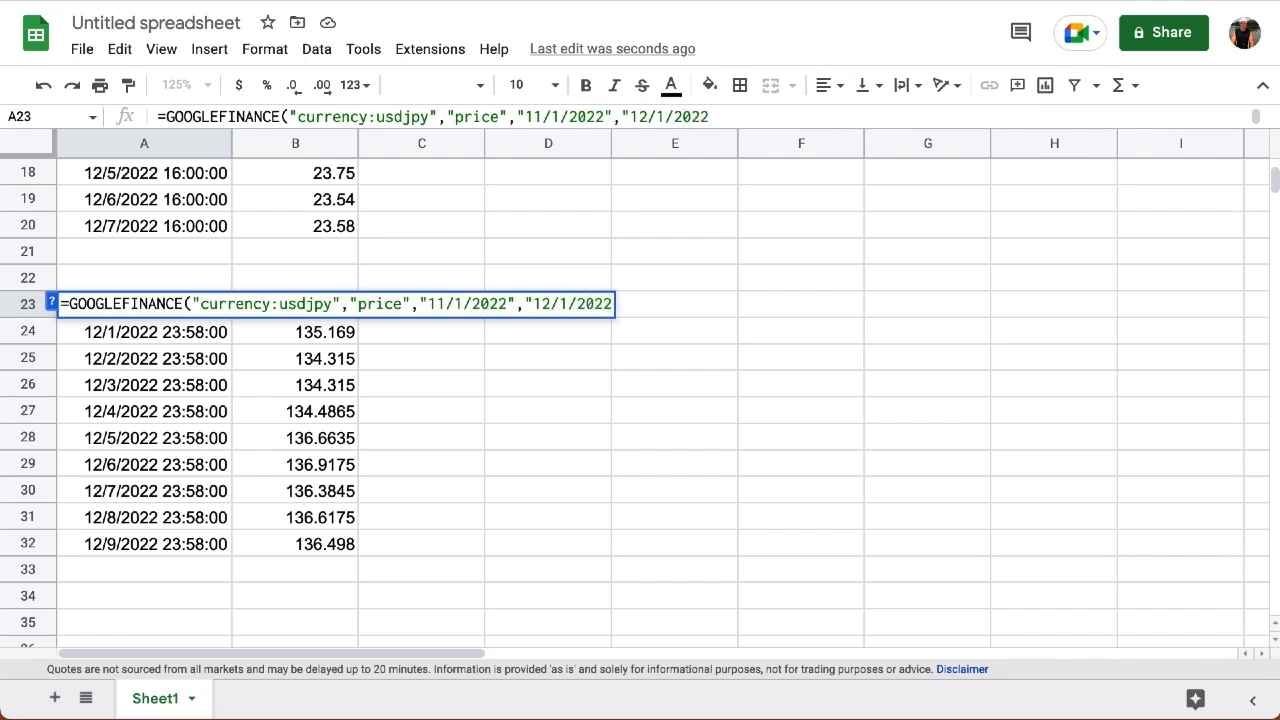
text("))
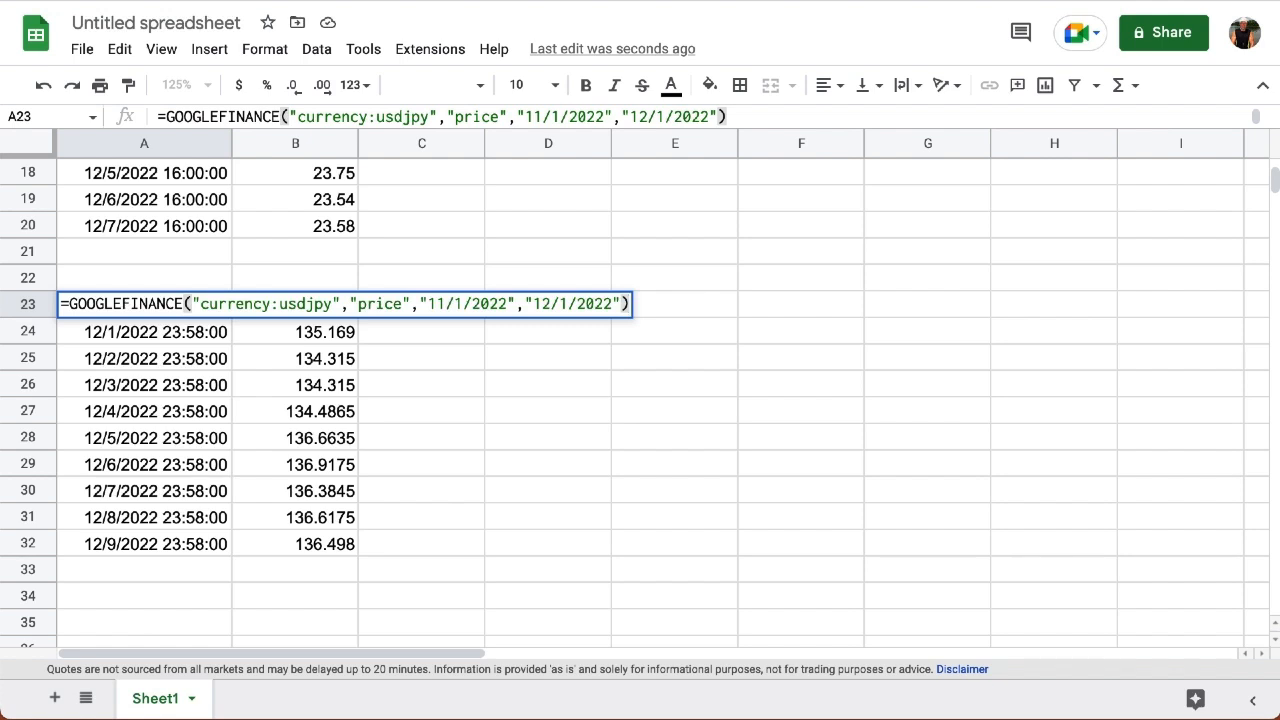
key(Return)
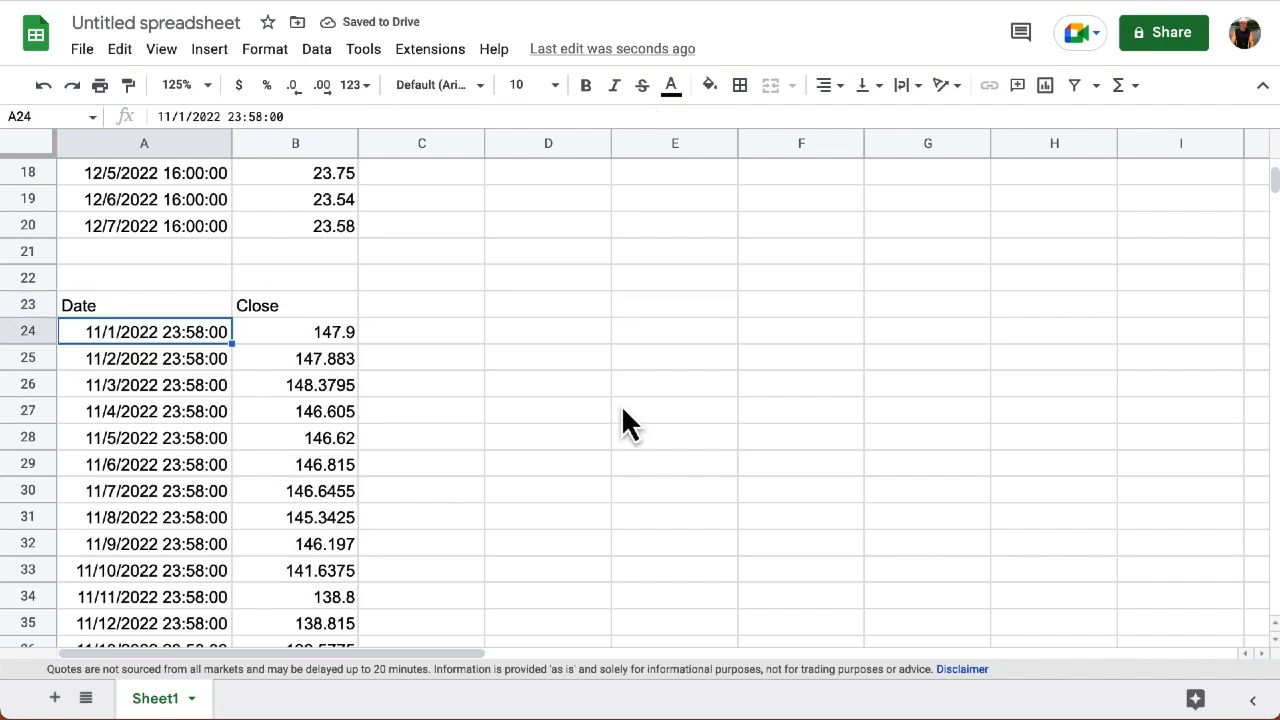
Step: Format the timestamps in A24:A53 with the Date number format so only the dates are displayed
scroll(621, 404, down, 1)
scroll(621, 404, down, 1)
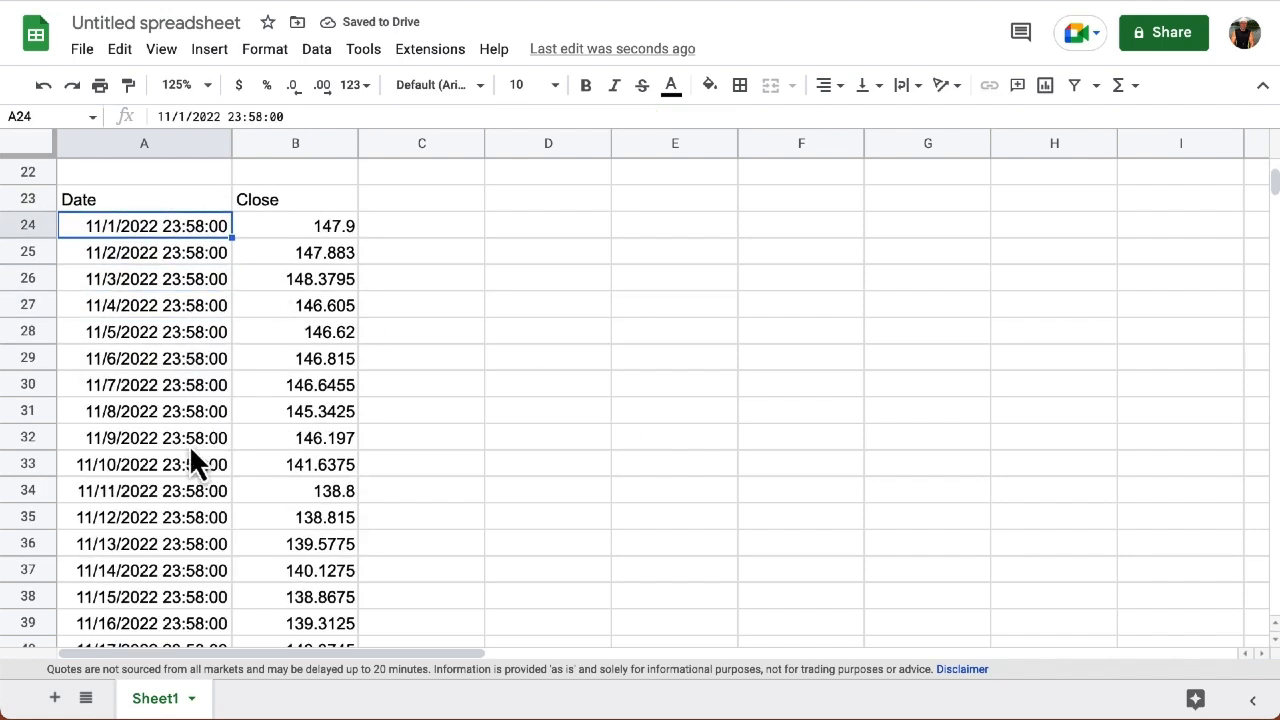
scroll(190, 450, down, 4)
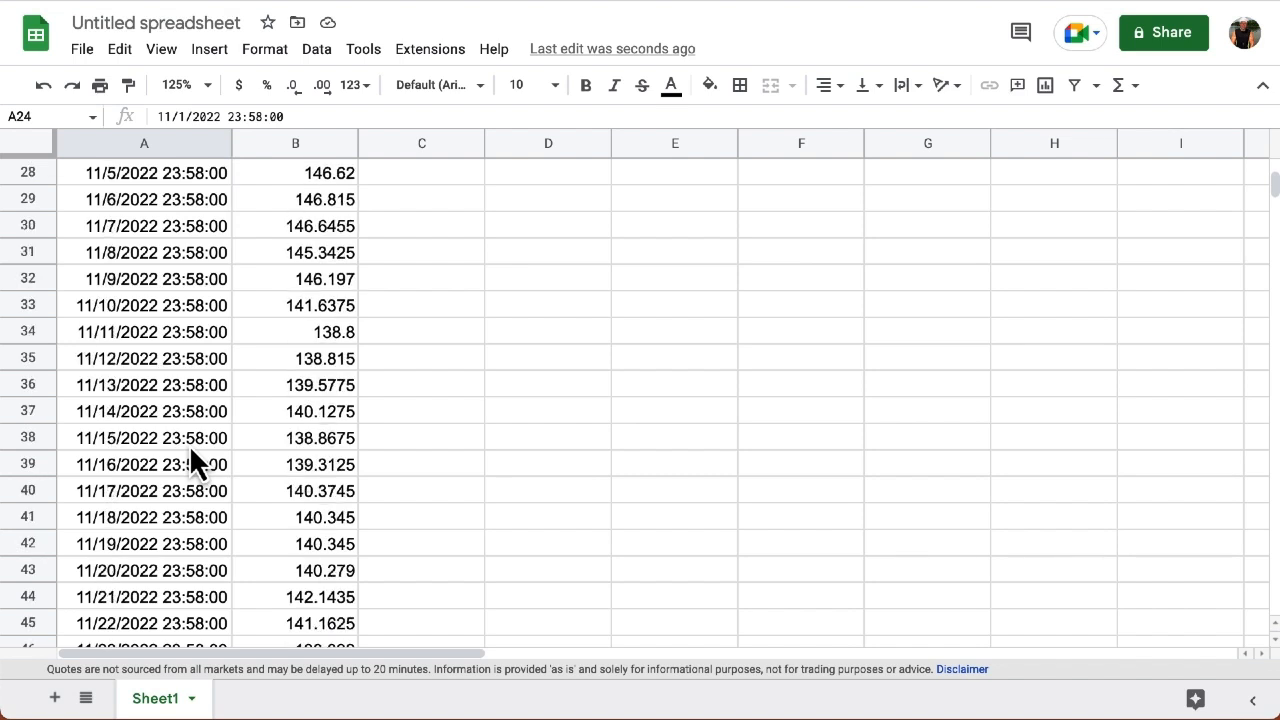
scroll(190, 450, down, 4)
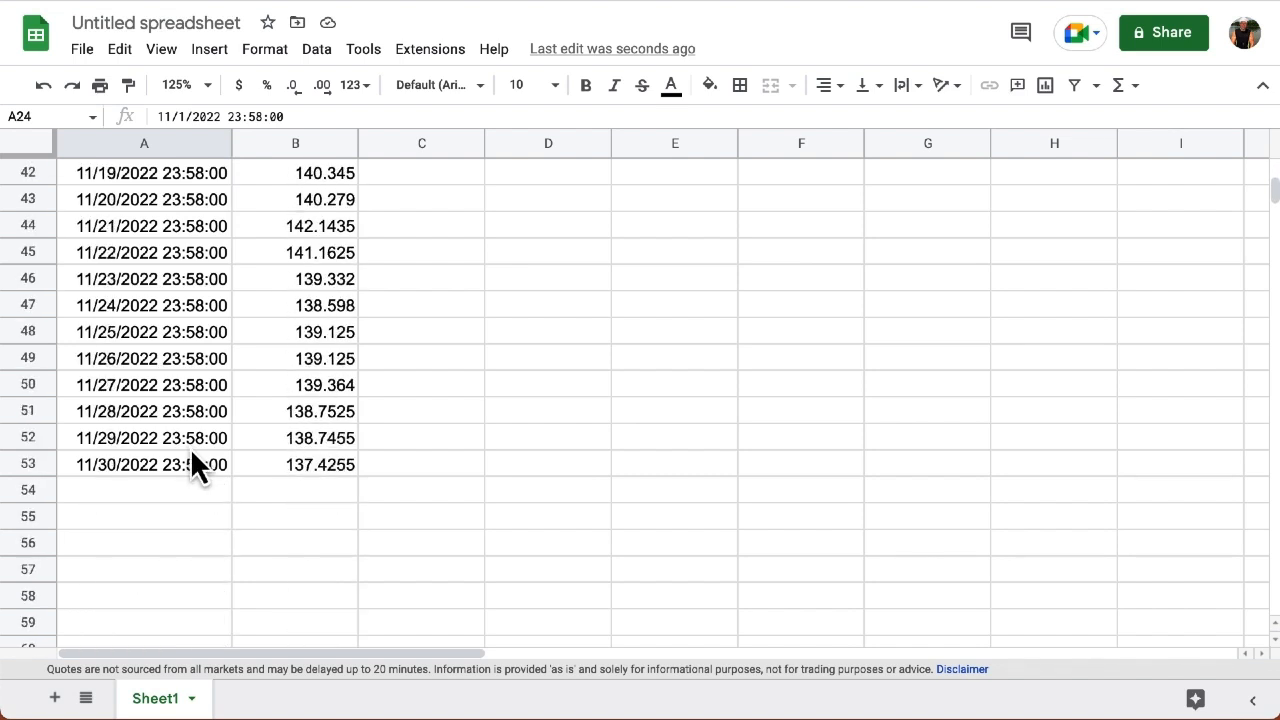
shift+click(189, 465)
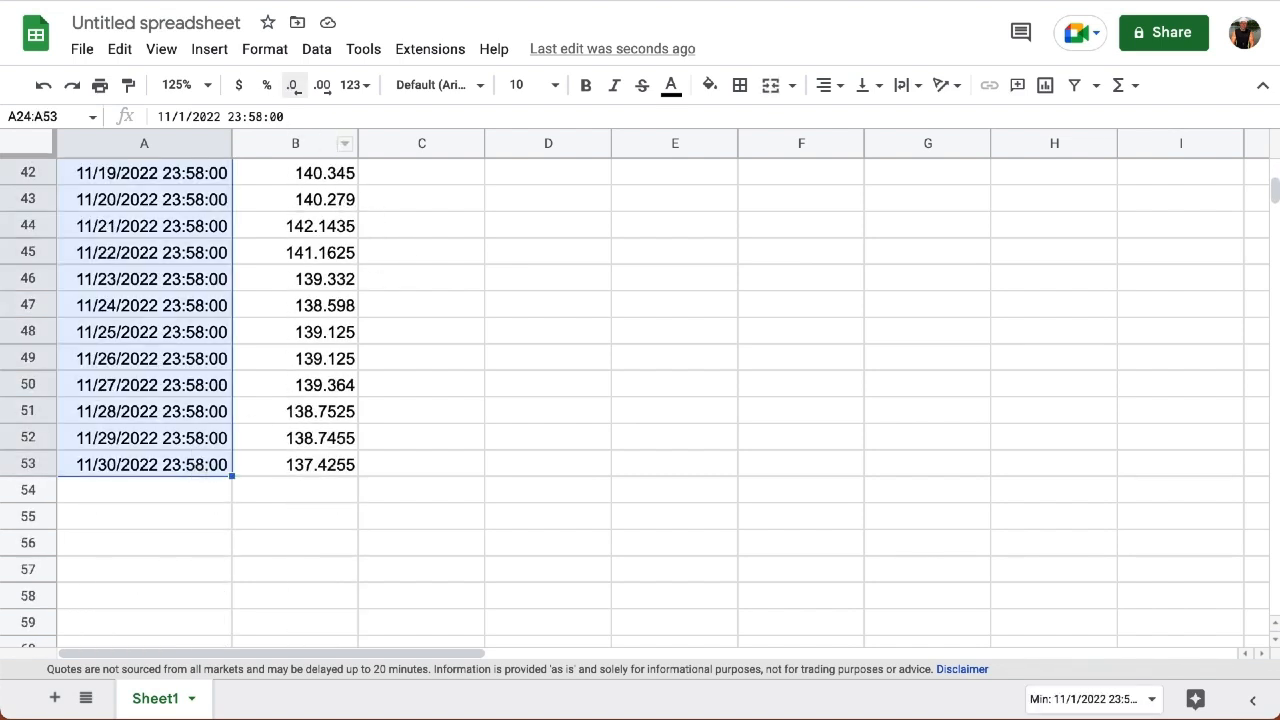
click(268, 52)
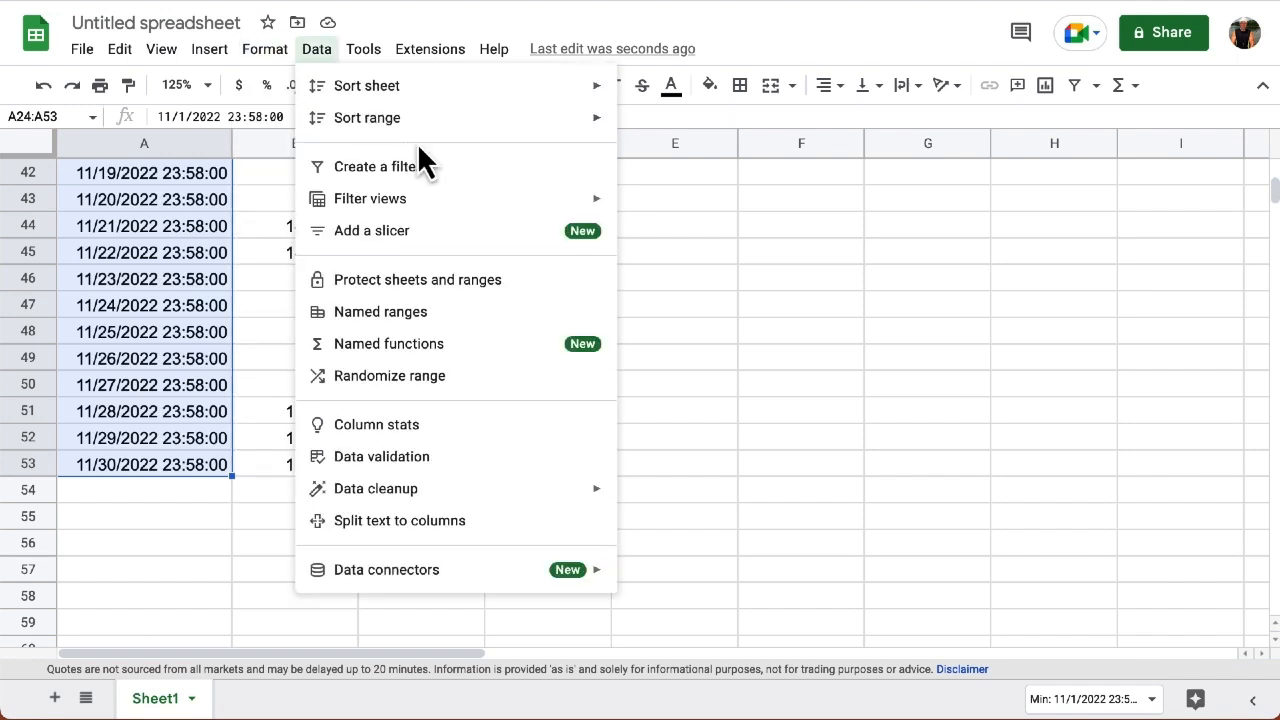
mouse_move(384, 147)
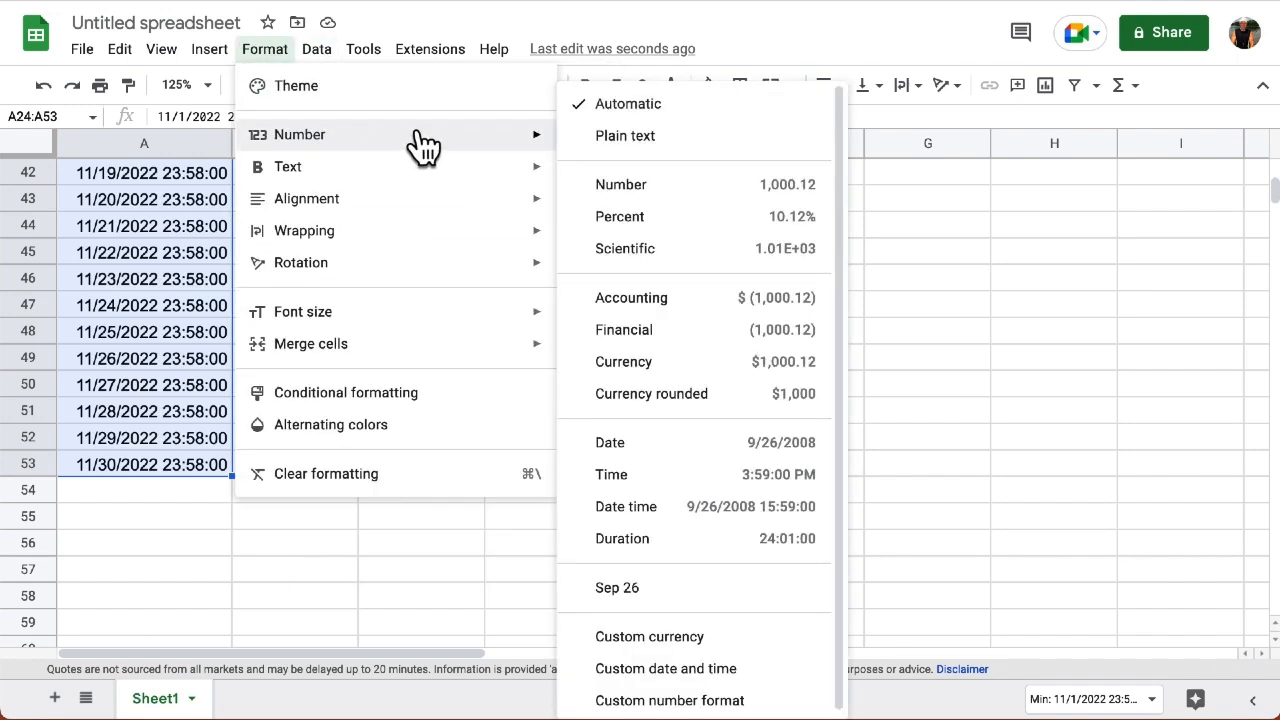
click(720, 447)
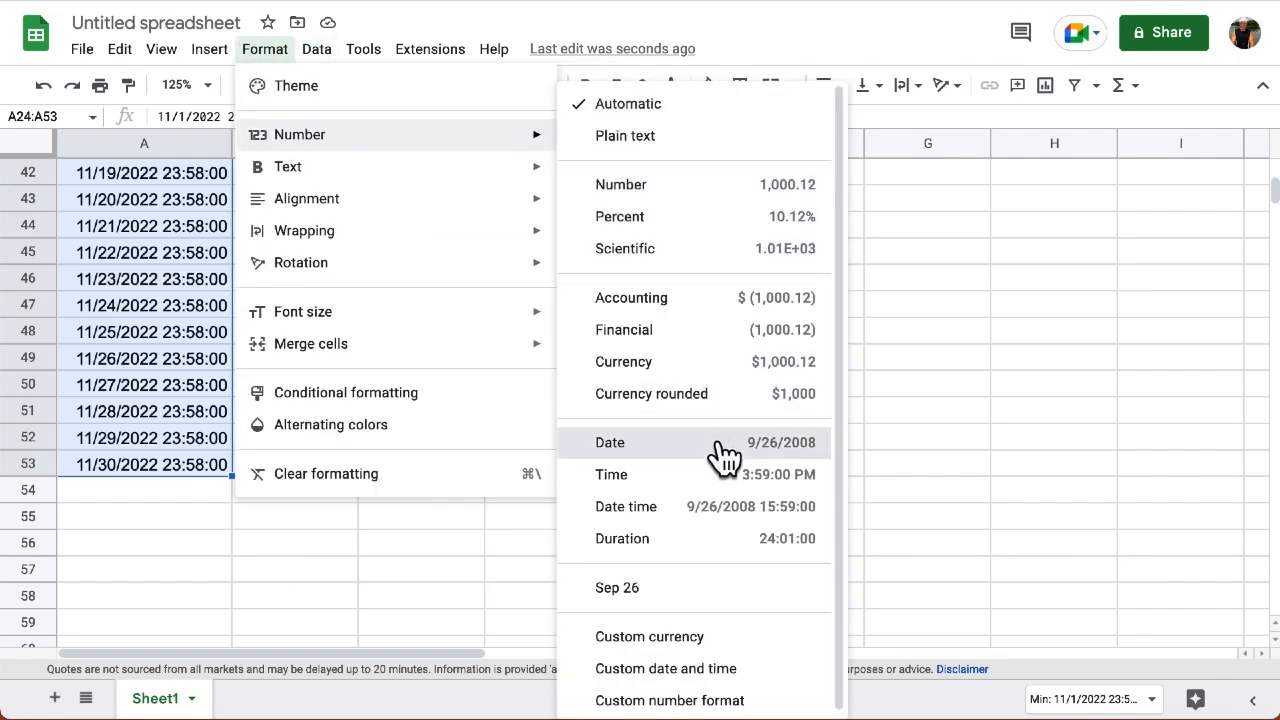
click(184, 516)
scroll(470, 405, up, 5)
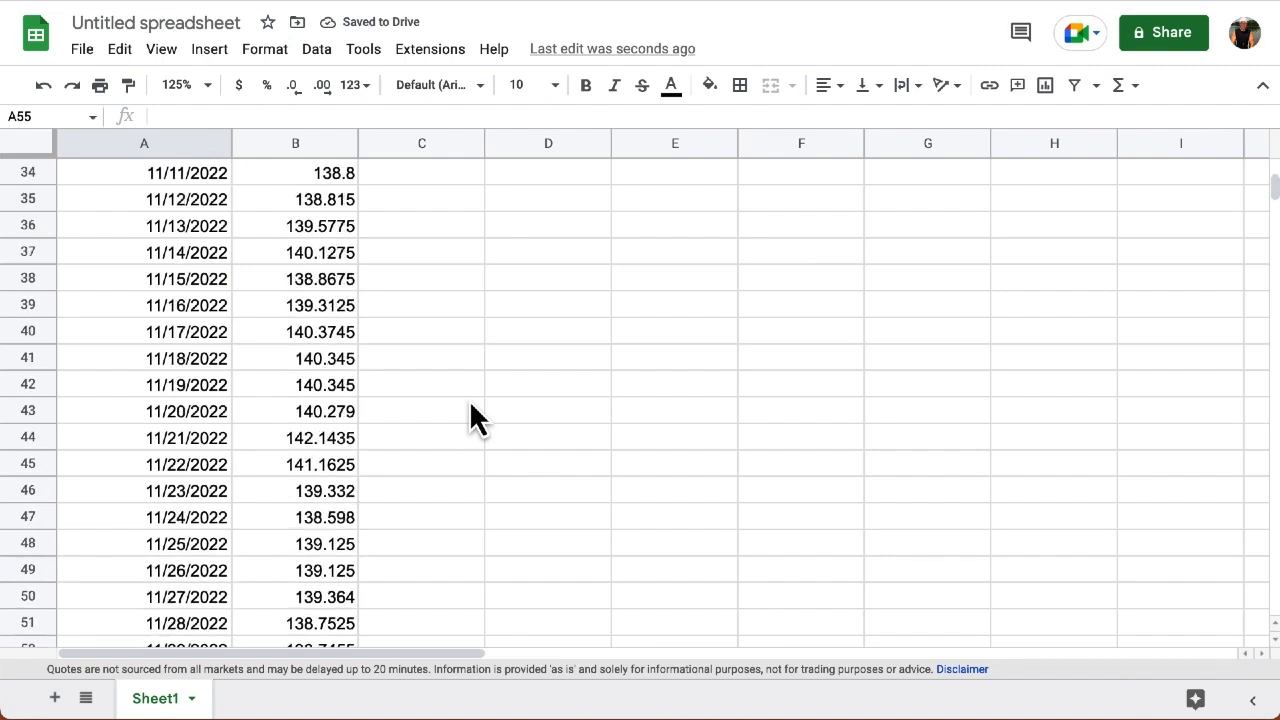
scroll(470, 405, up, 3)
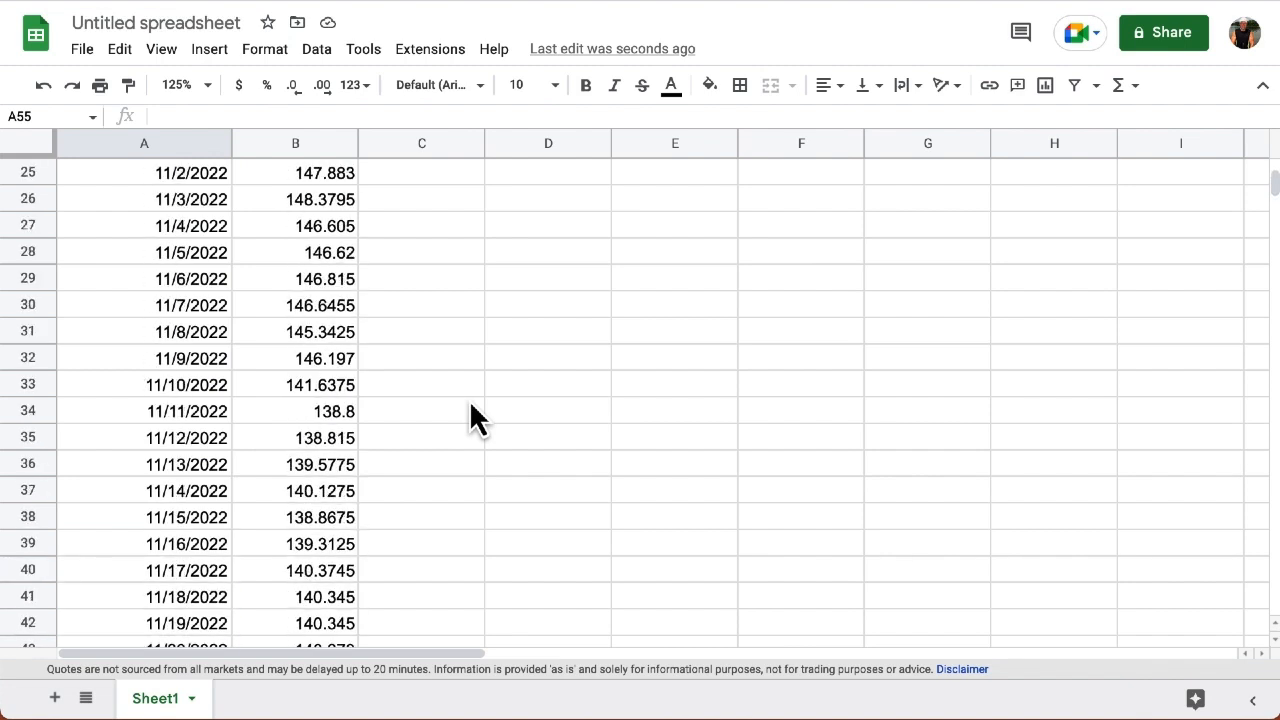